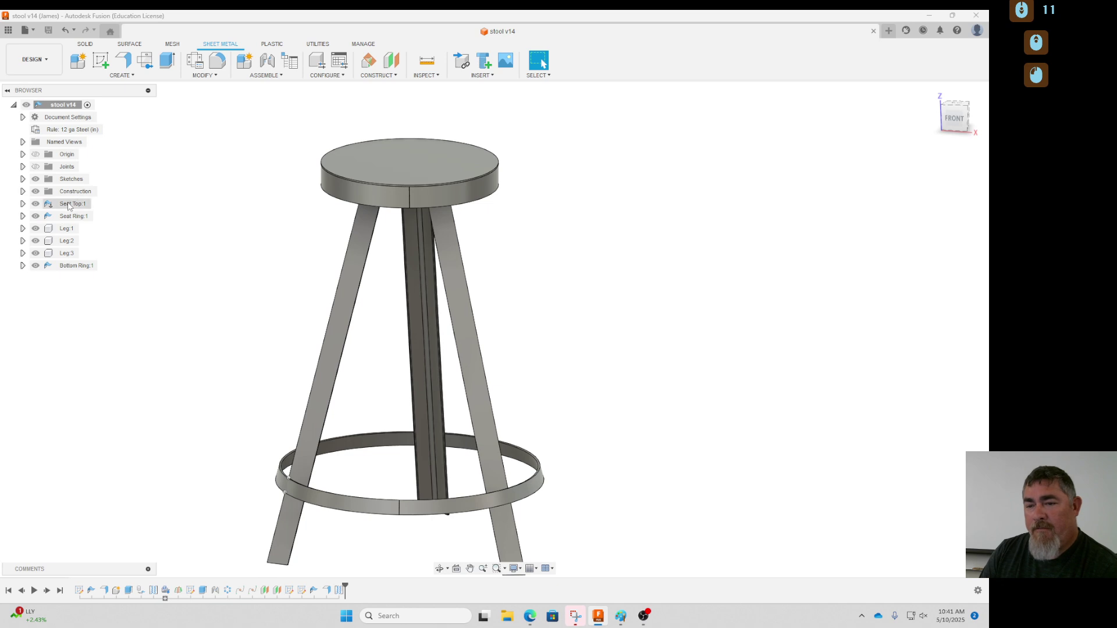
Inspect the seat top and seat ring, view the seat ring's flat pattern, and return to the full stool model.
left_click(73, 204)
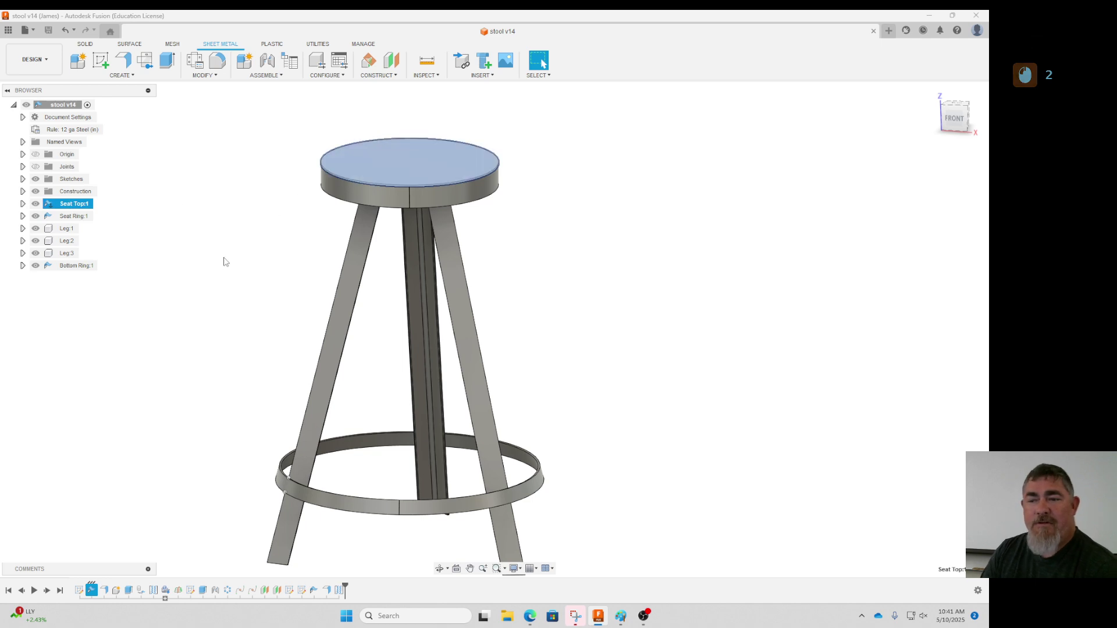
left_click(178, 258)
double_click(72, 218)
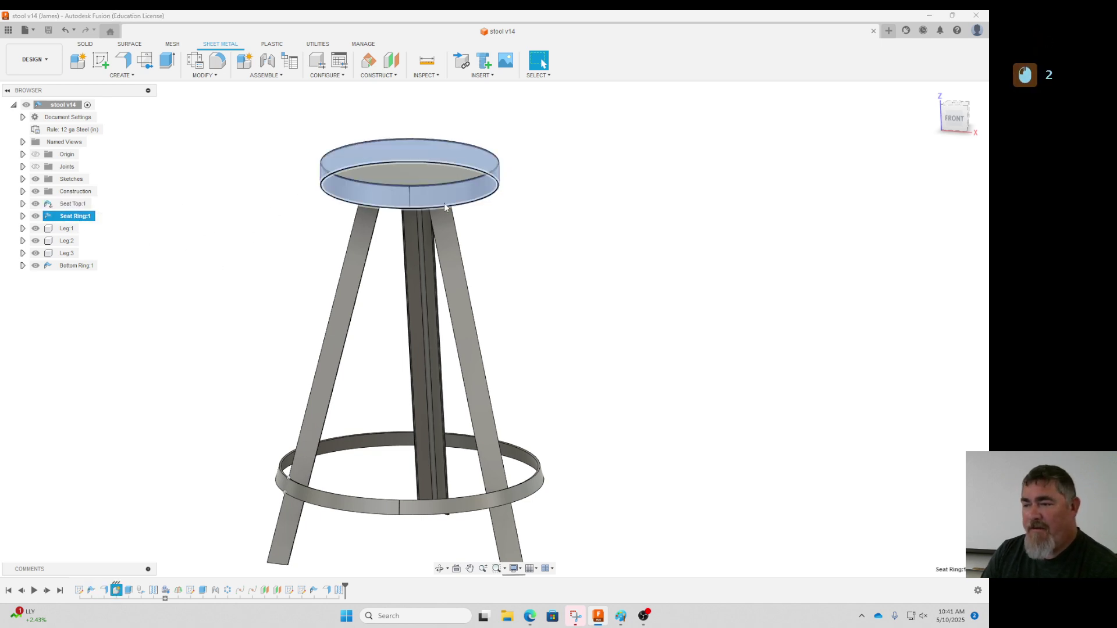
left_click(23, 216)
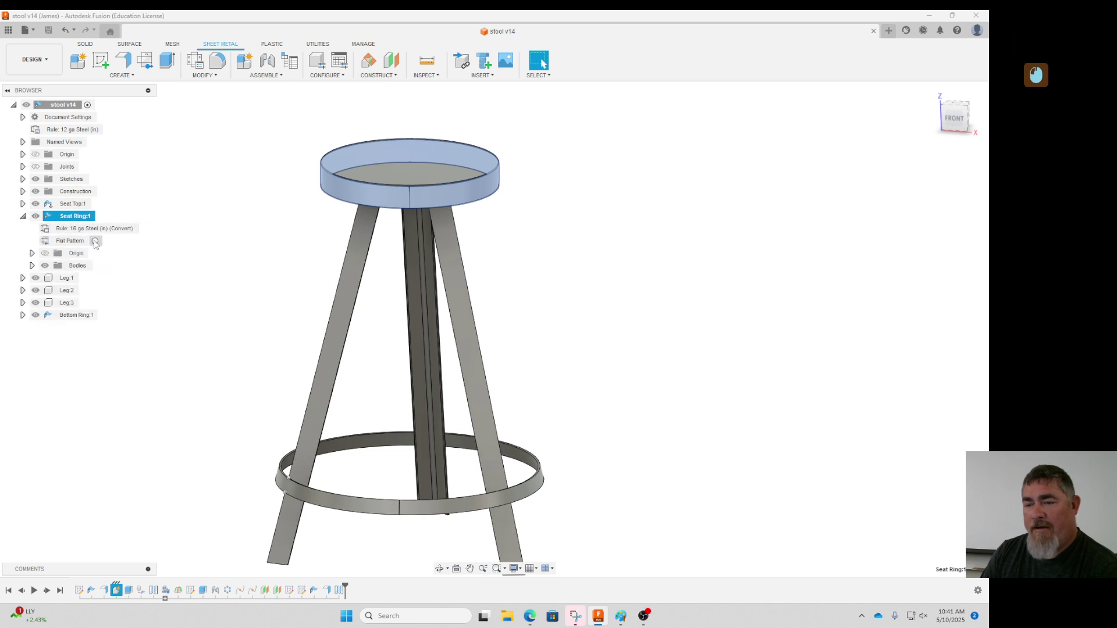
double_click(87, 241)
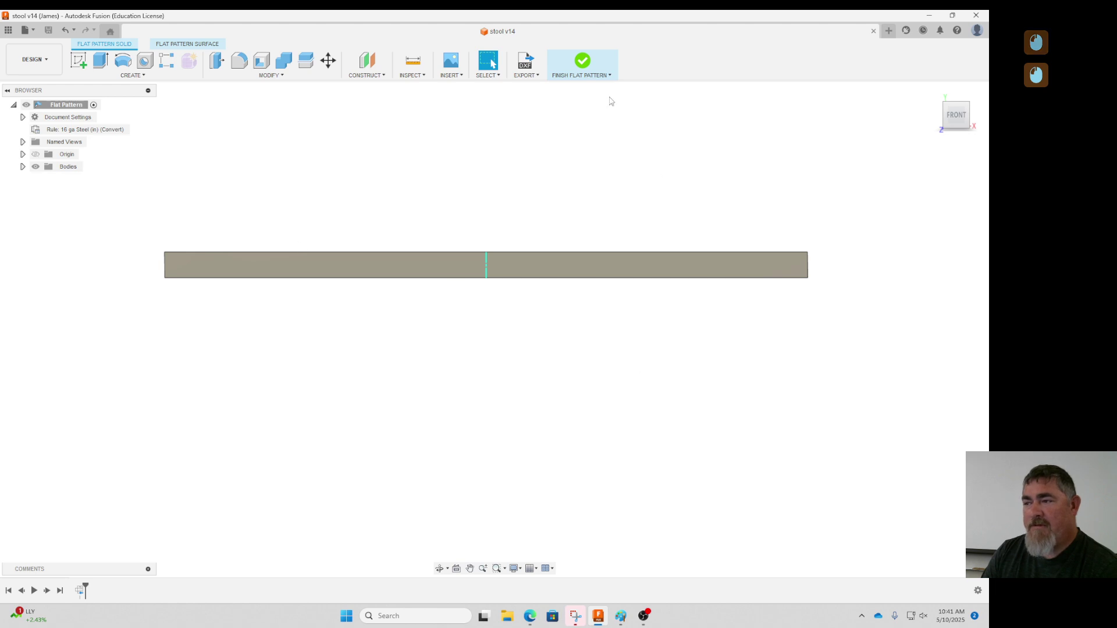
left_click(582, 61)
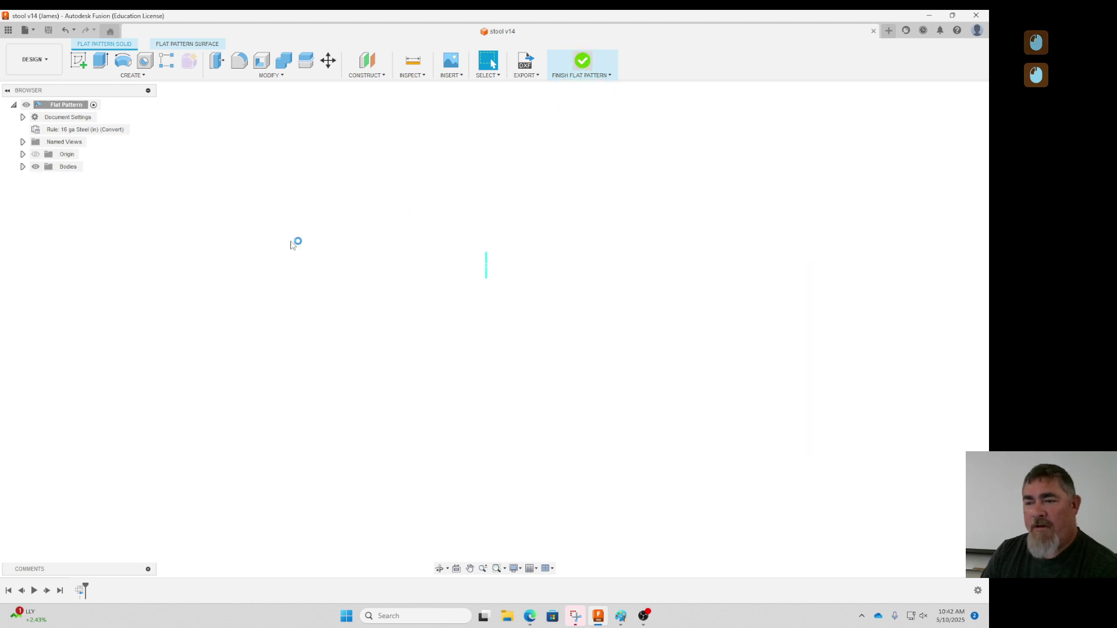
Examine the stool's legs and bottom ring from several angles.
left_click(320, 399)
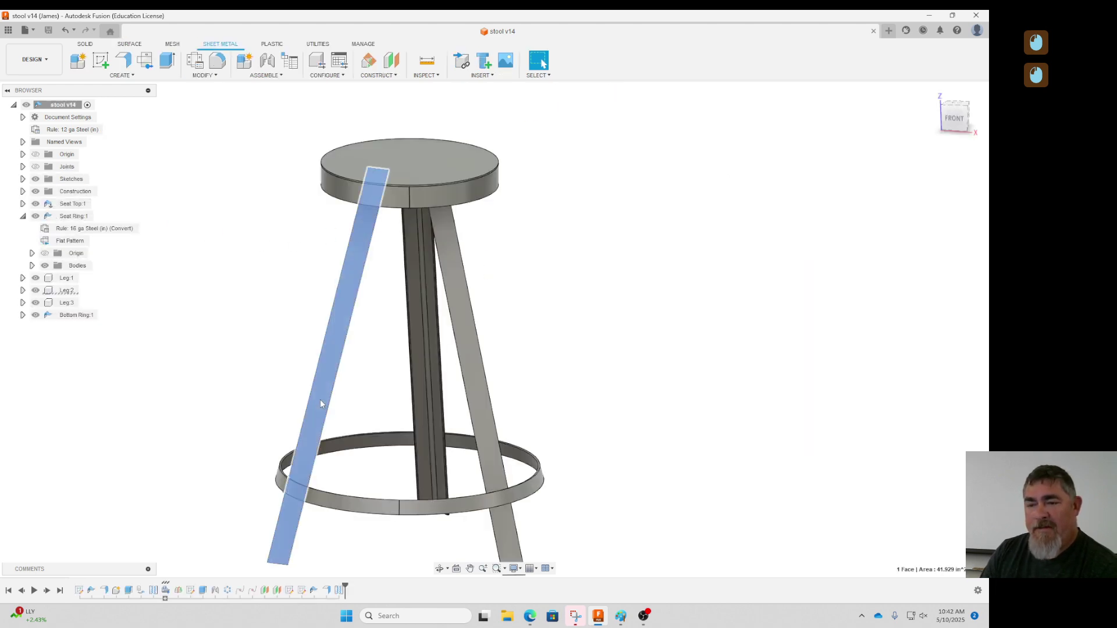
scroll(361, 337, "down", 4)
middle_click_drag(357, 364, 301, 511, "shift")
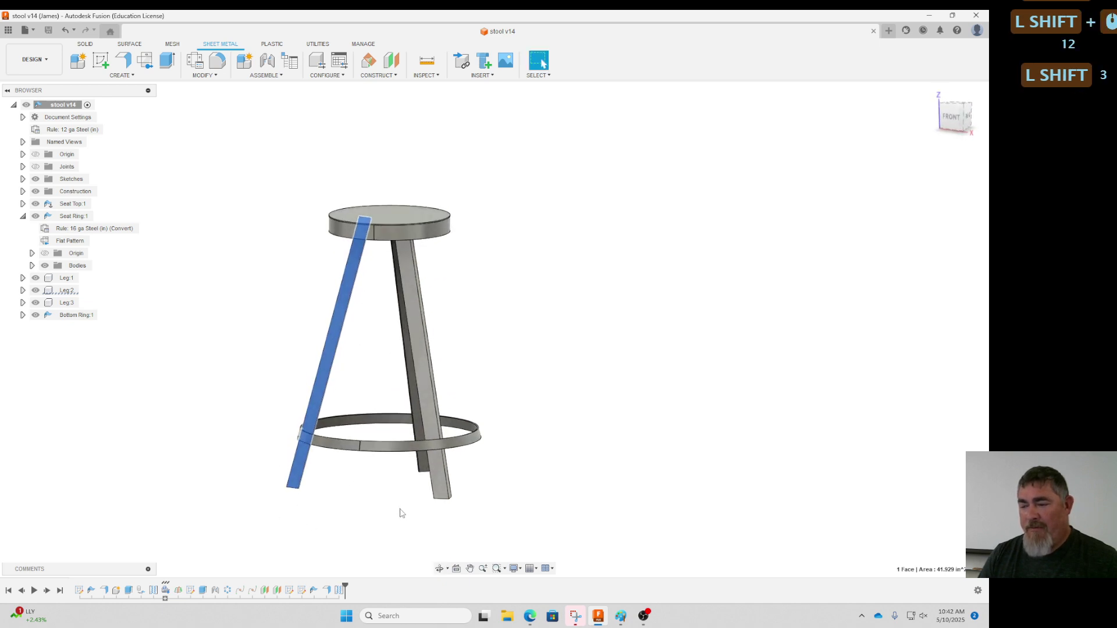
middle_click_drag(304, 344, 154, 352, "shift")
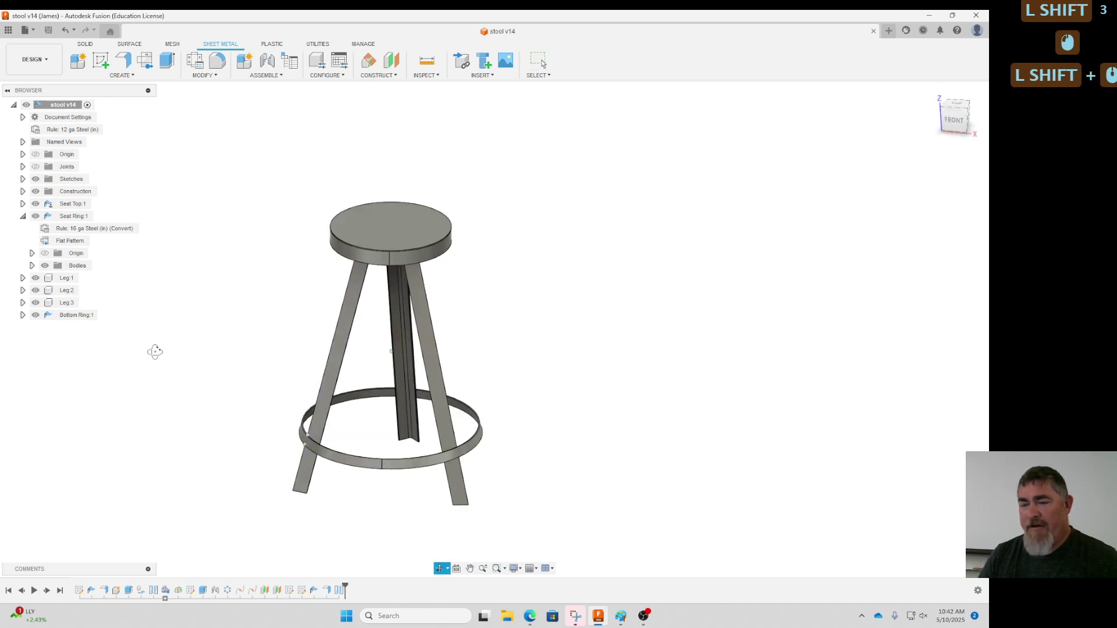
left_click(75, 315)
middle_click_drag(277, 463, 250, 433, "shift")
middle_click_drag(142, 403, 203, 426, "shift")
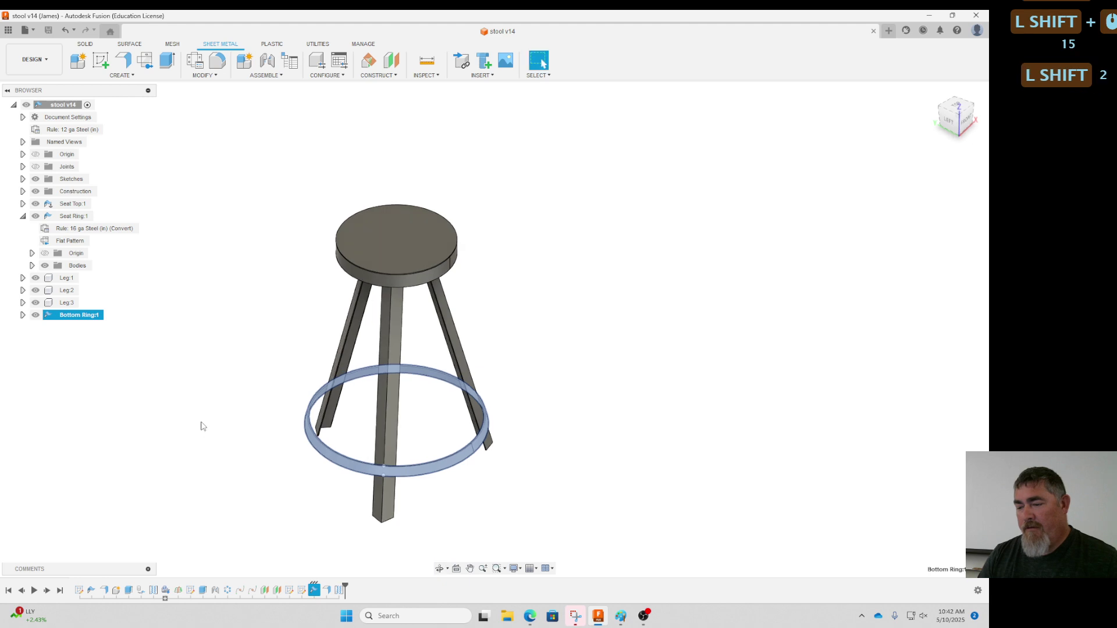
left_click(162, 383)
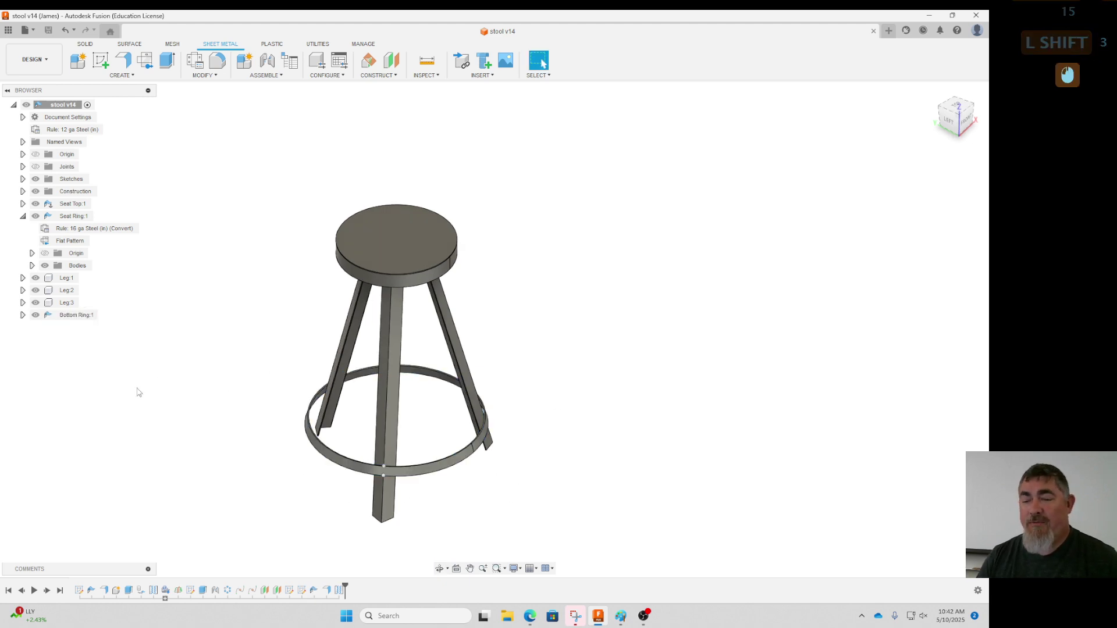
left_click(73, 315)
left_click(122, 416)
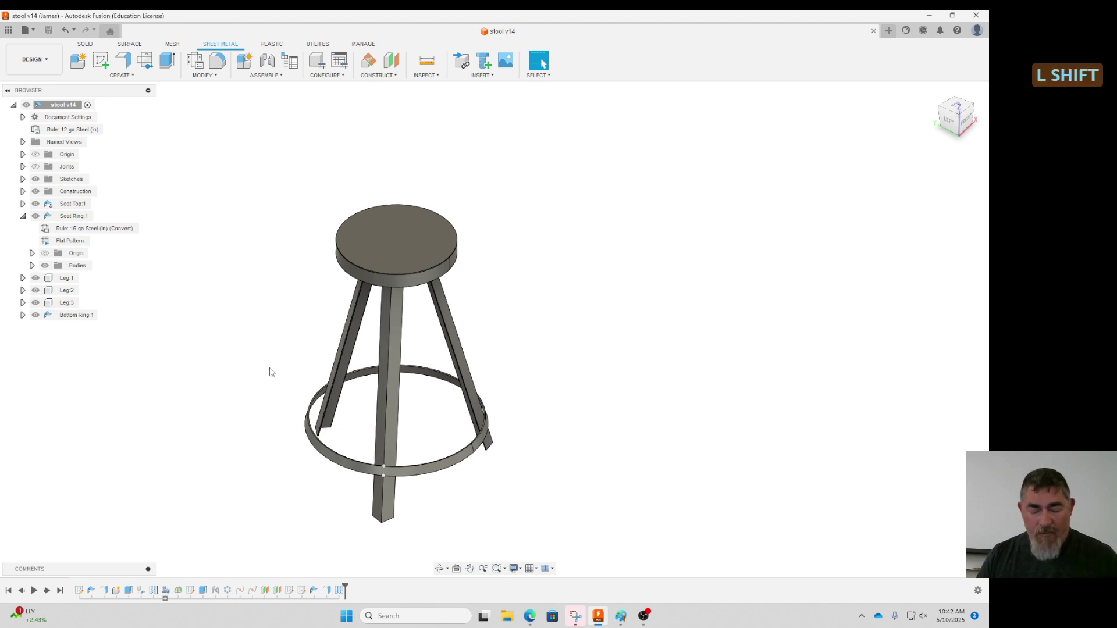
middle_click_drag(270, 369, 260, 294, "shift")
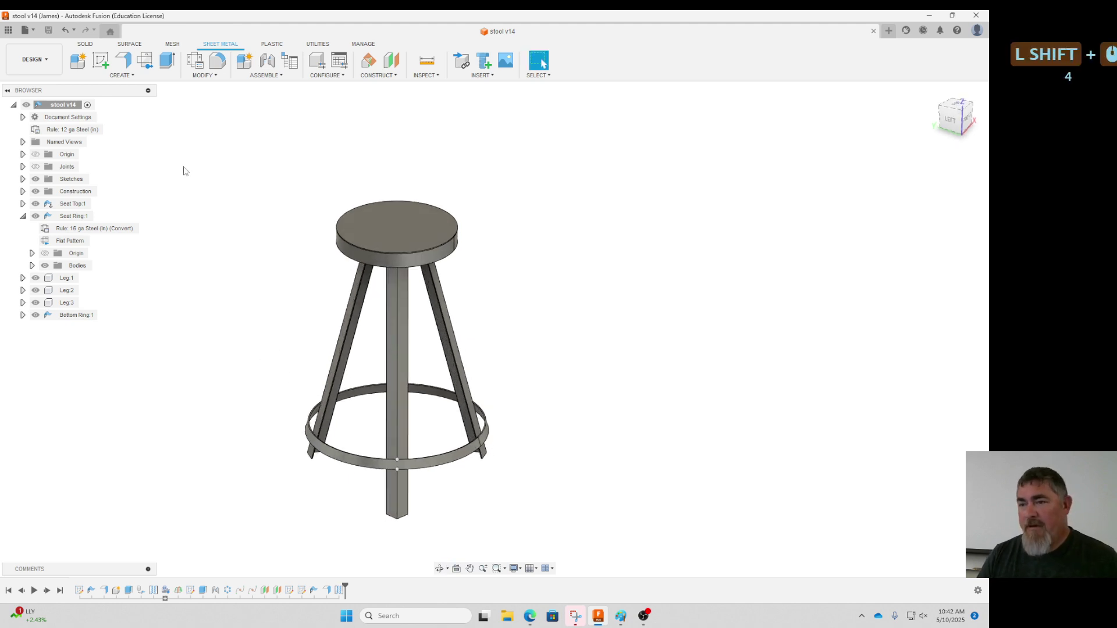
Review the sheet metal rules stored in this design and close the list.
left_click(196, 64)
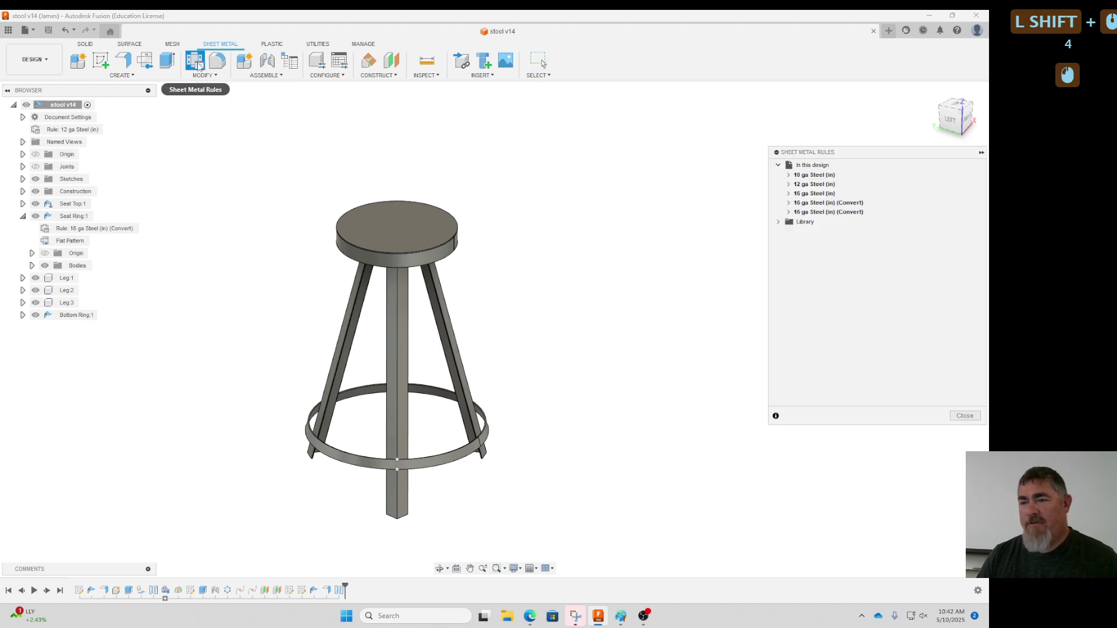
mouse_move(829, 185)
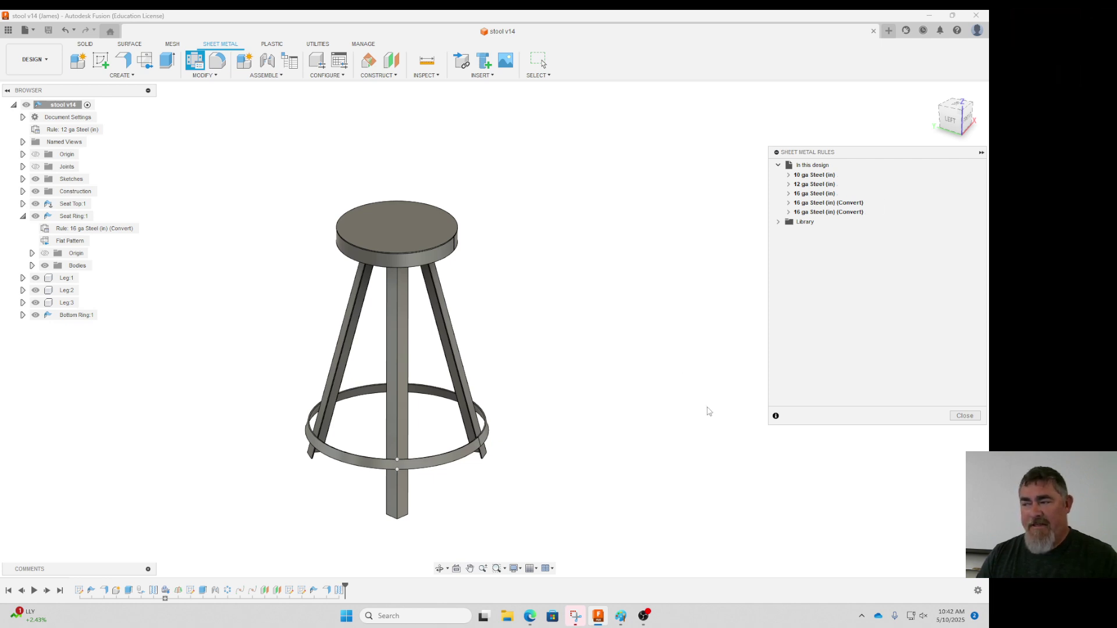
left_click(964, 415)
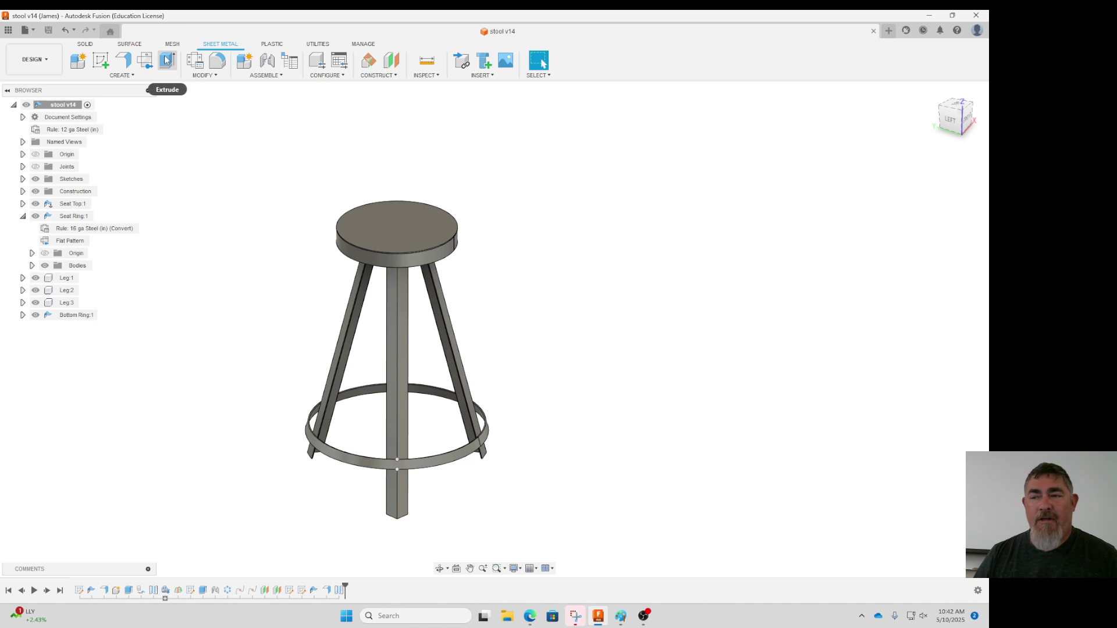
left_click(221, 45)
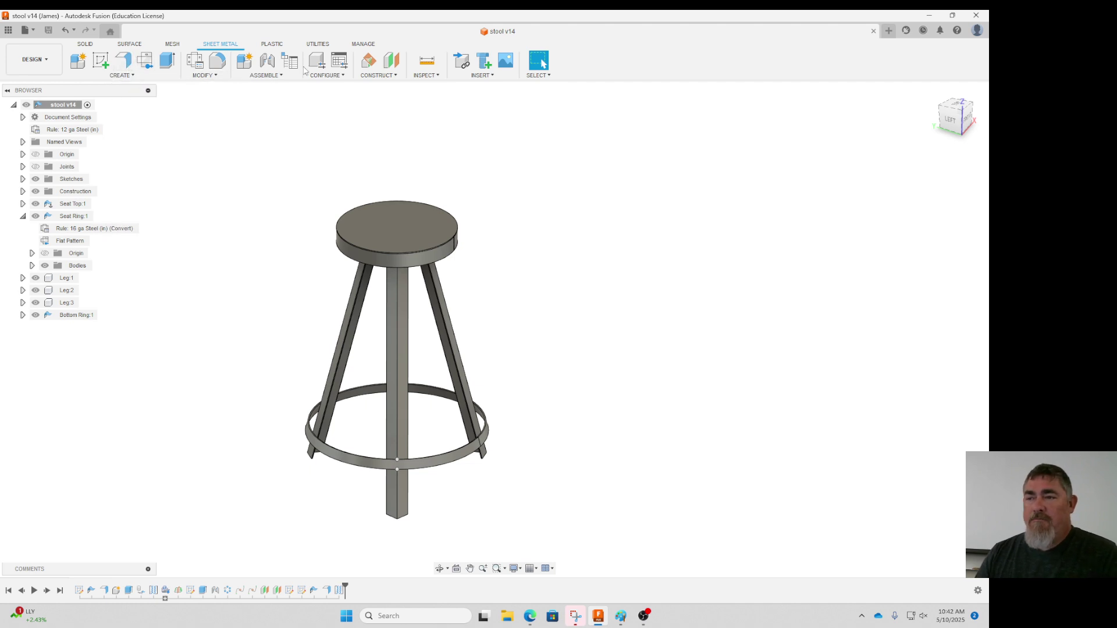
left_click(364, 44)
left_click(319, 44)
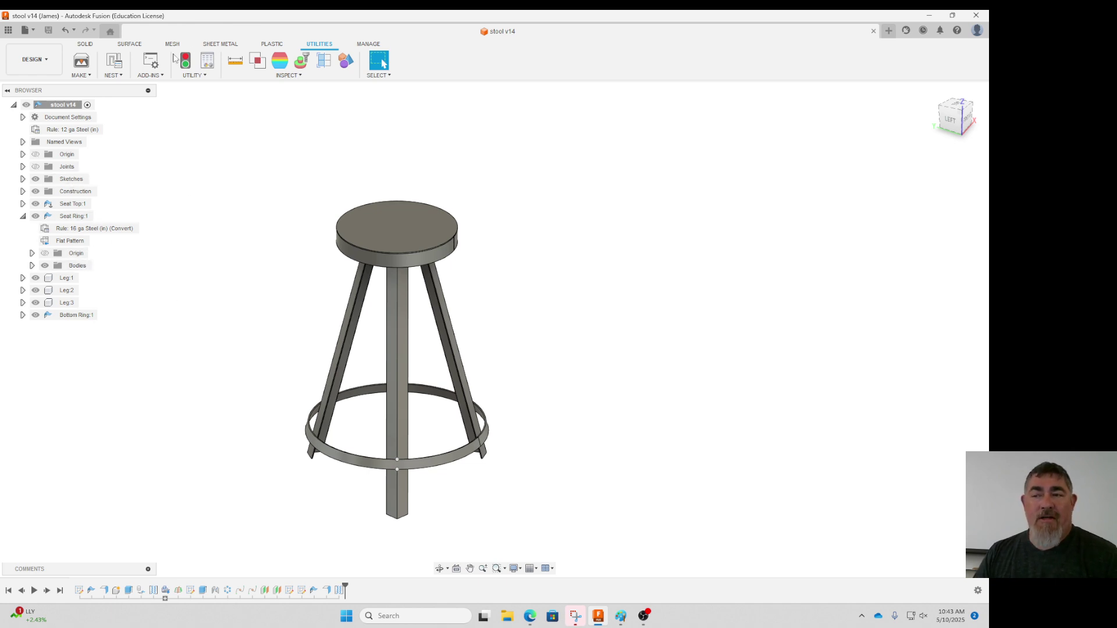
left_click(129, 44)
left_click(86, 44)
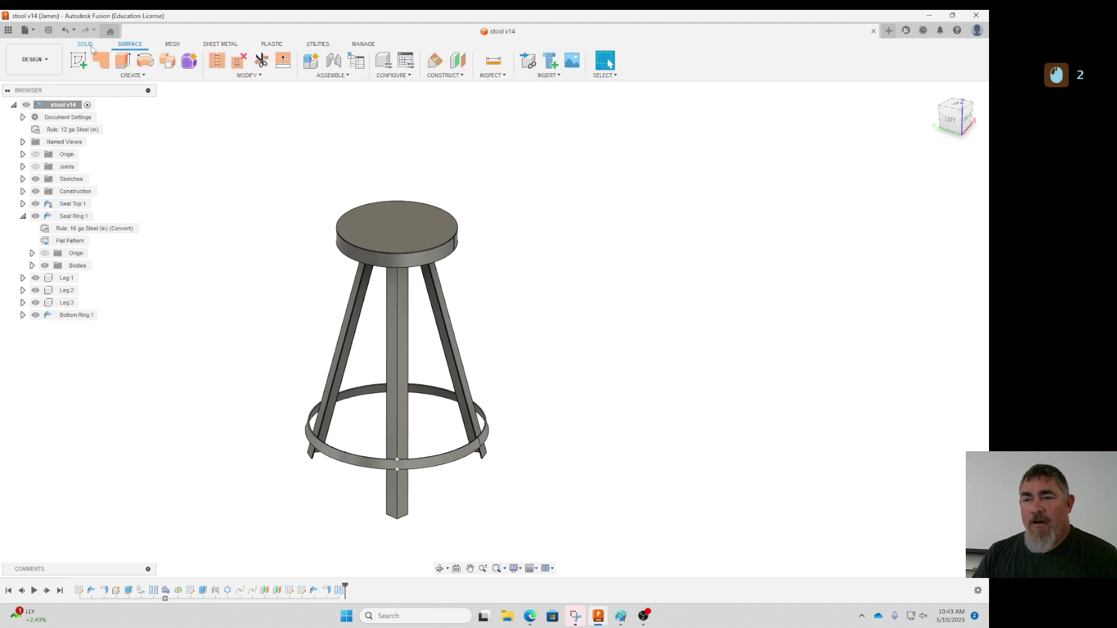
left_click(221, 45)
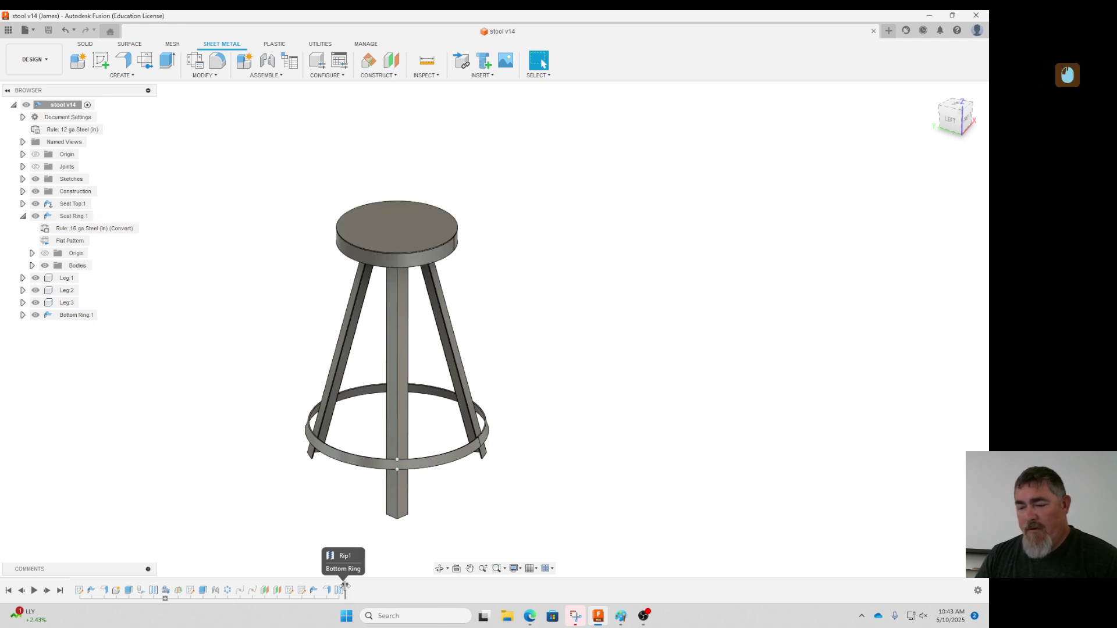
Roll the design history back to the point where only the seat top exists.
left_click_drag(345, 588, 109, 582)
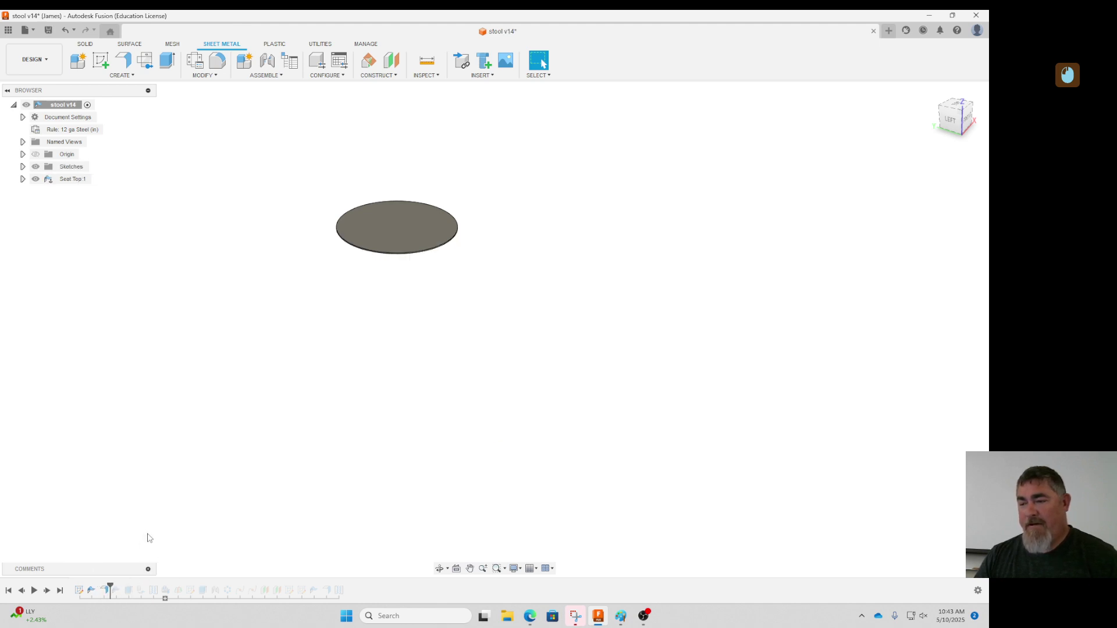
mouse_move(281, 483)
middle_mouse_down("shift")
mouse_move(321, 411)
mouse_move(332, 316)
middle_mouse_up("shift")
scroll(417, 304, "up", 5)
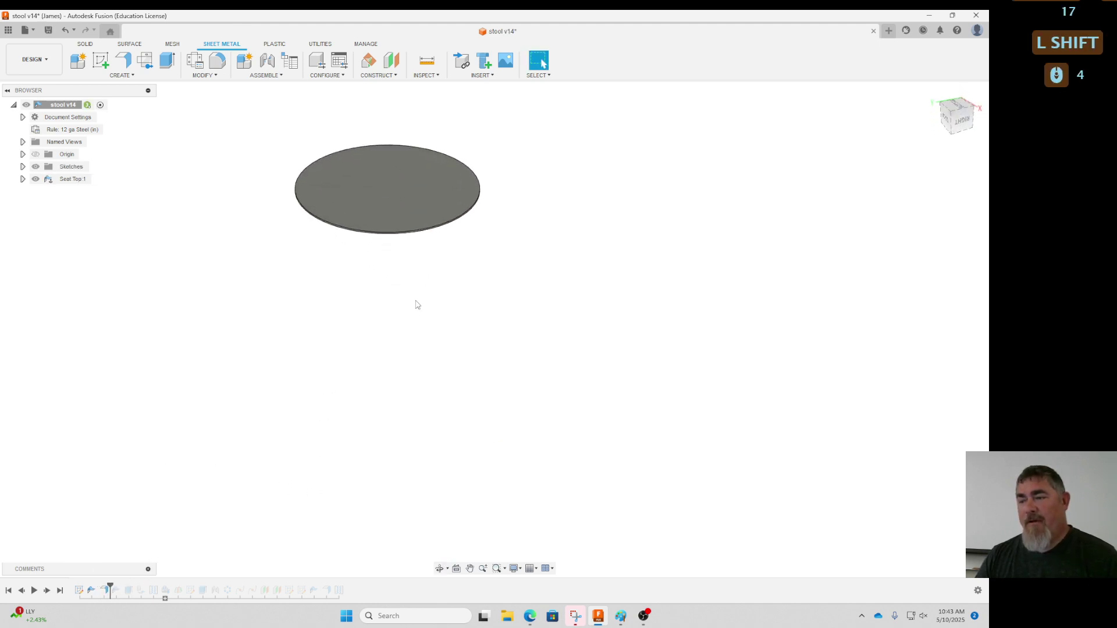
middle_click_drag(417, 305, 439, 389, "shift")
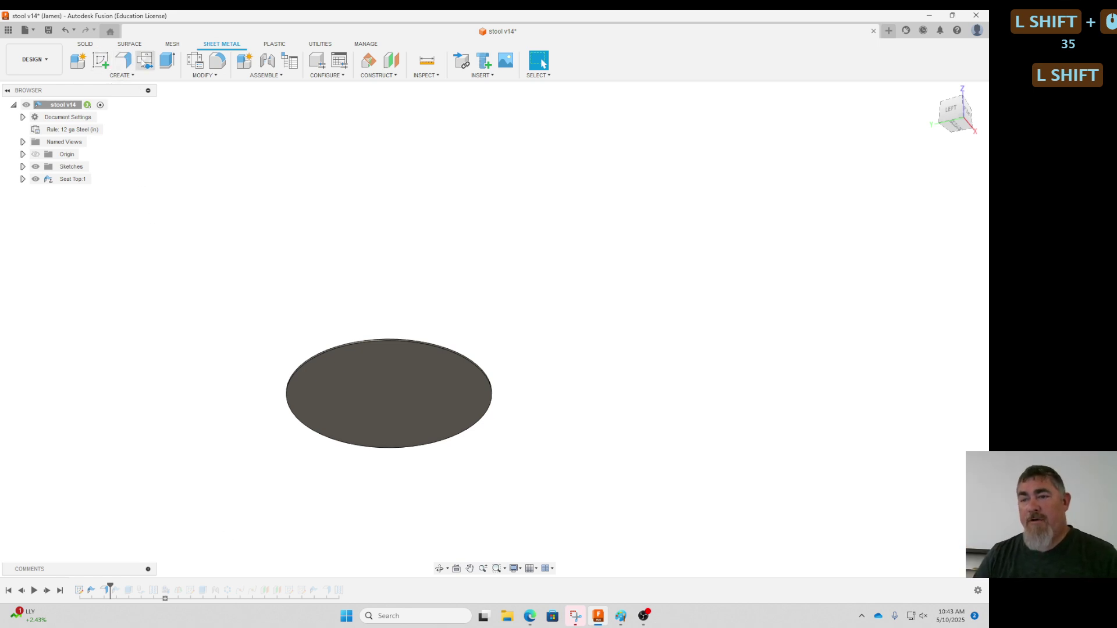
Thin-extrude the seat top's underside face 1.5 in downward with a 0.059 in wall thickness as a new component.
left_click(167, 60)
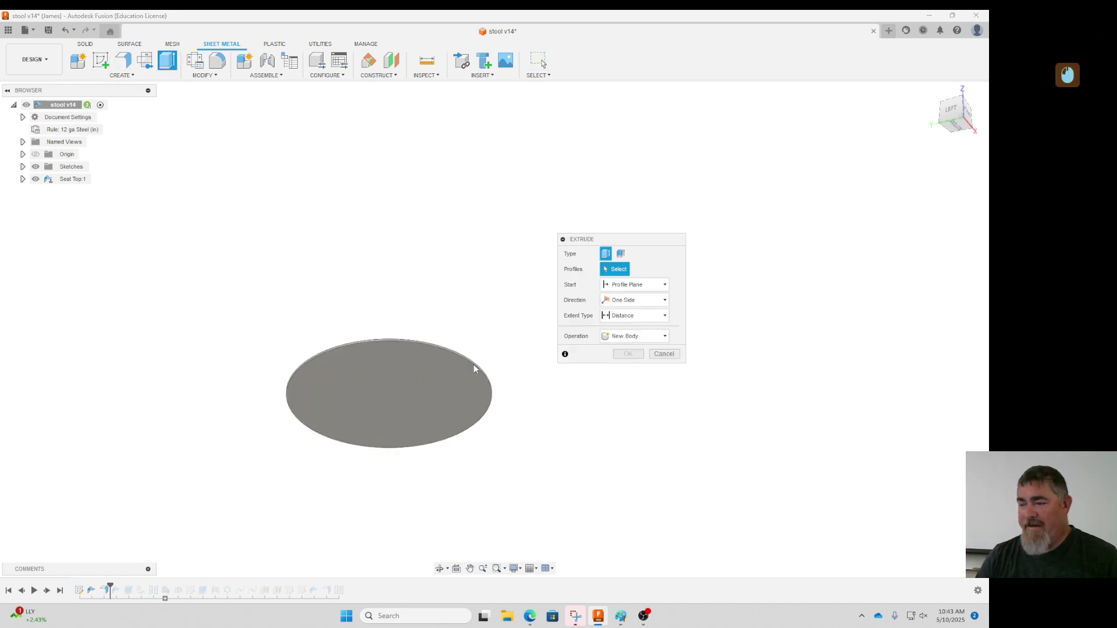
left_click(620, 253)
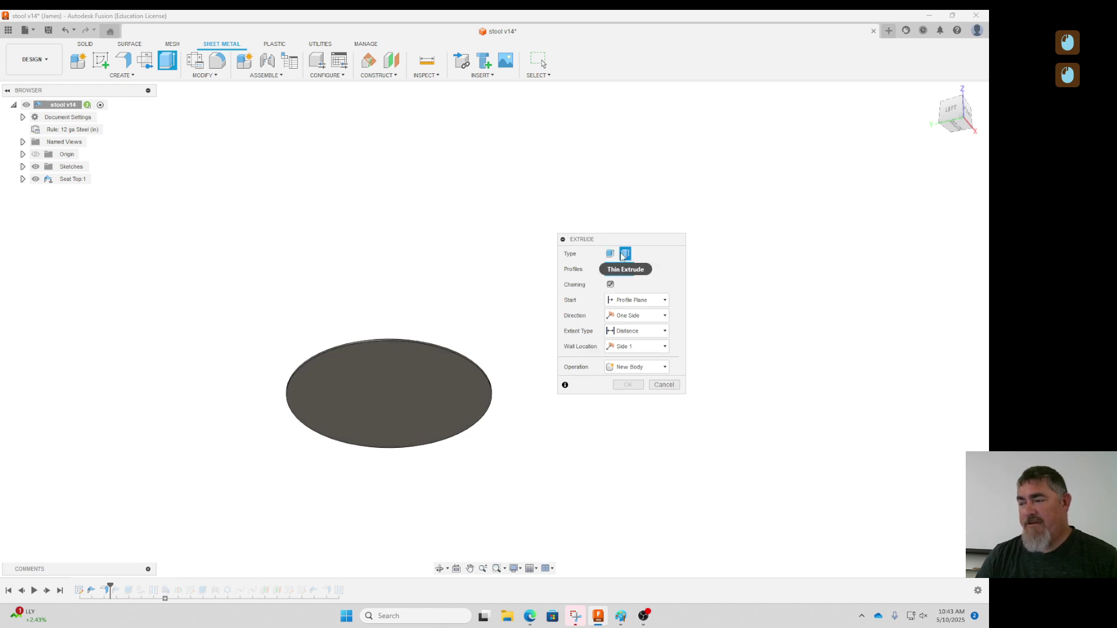
left_click(457, 387)
left_click_drag(455, 396, 456, 424)
double_click(639, 346)
type("1.5")
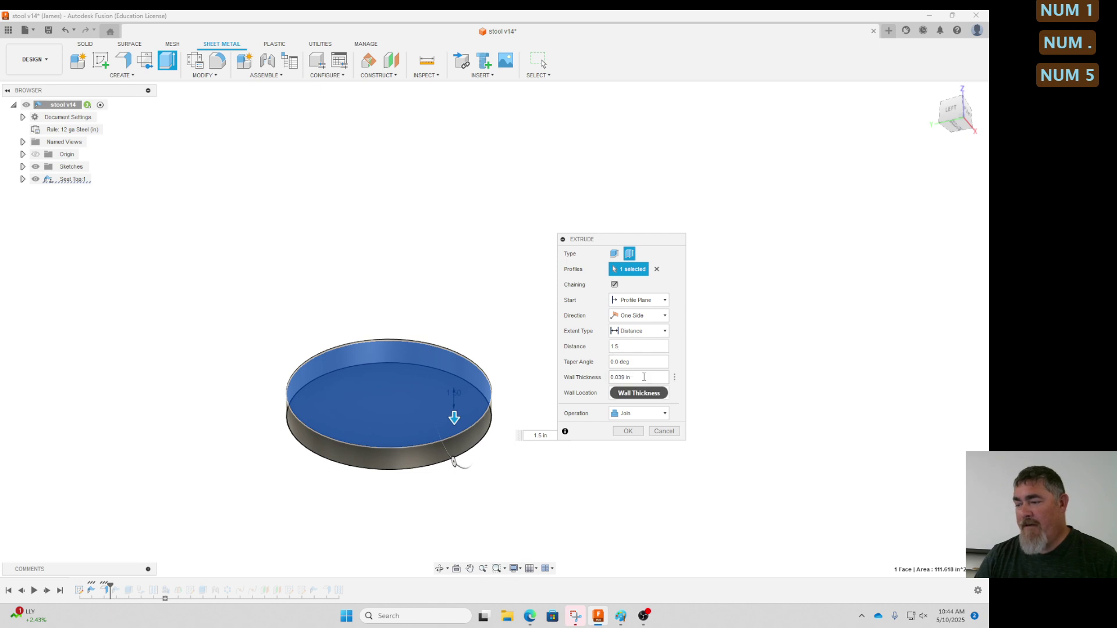
left_click(624, 378)
type(".059")
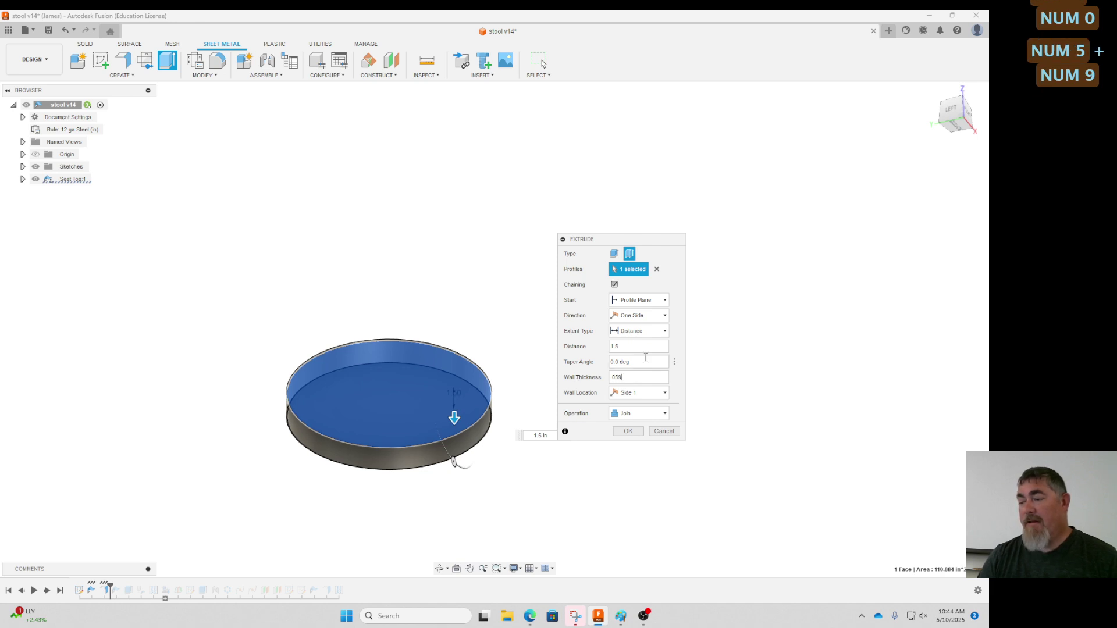
left_click(637, 414)
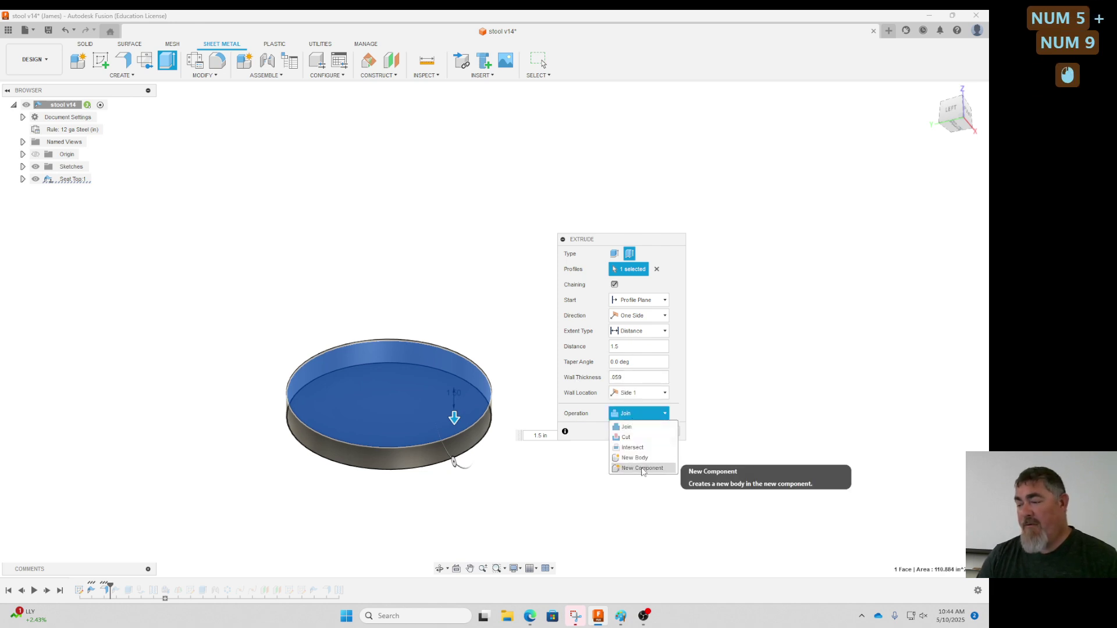
left_click(642, 469)
left_click(629, 430)
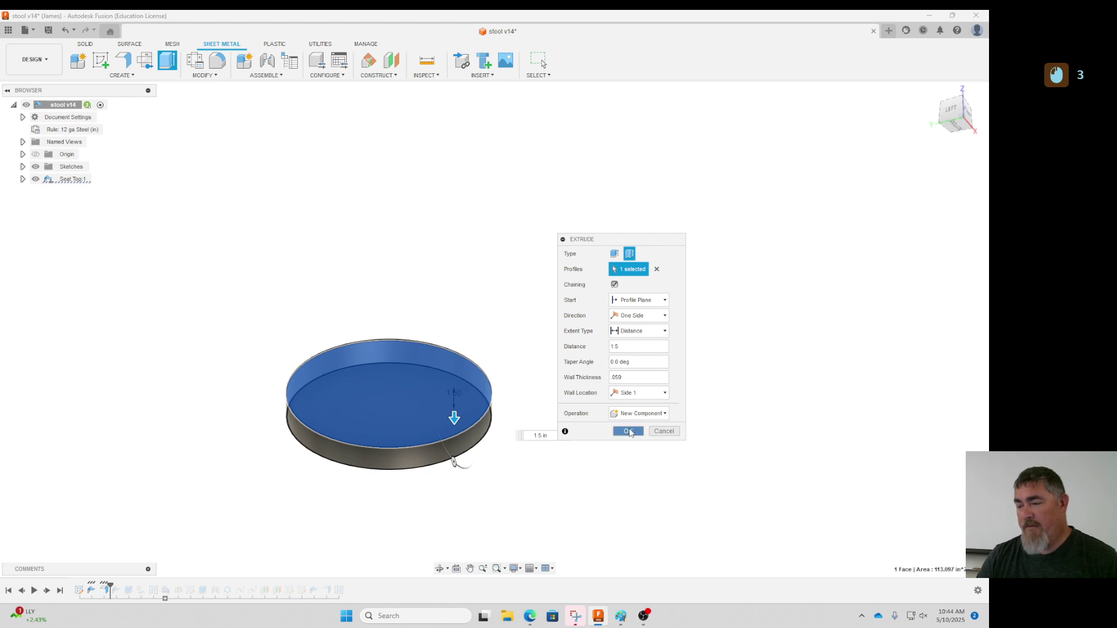
Convert the new ring under the seat top to sheet metal using the 16 ga Steel (in) rule.
middle_click_drag(584, 416, 552, 387, "shift")
scroll(456, 424, "up", 4)
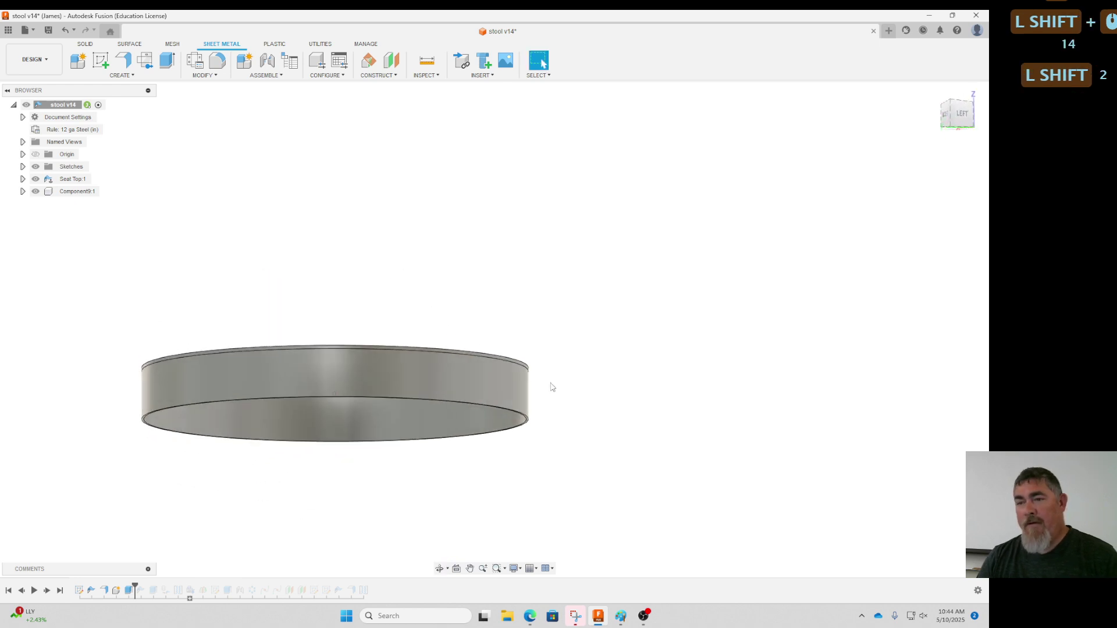
left_click(131, 77)
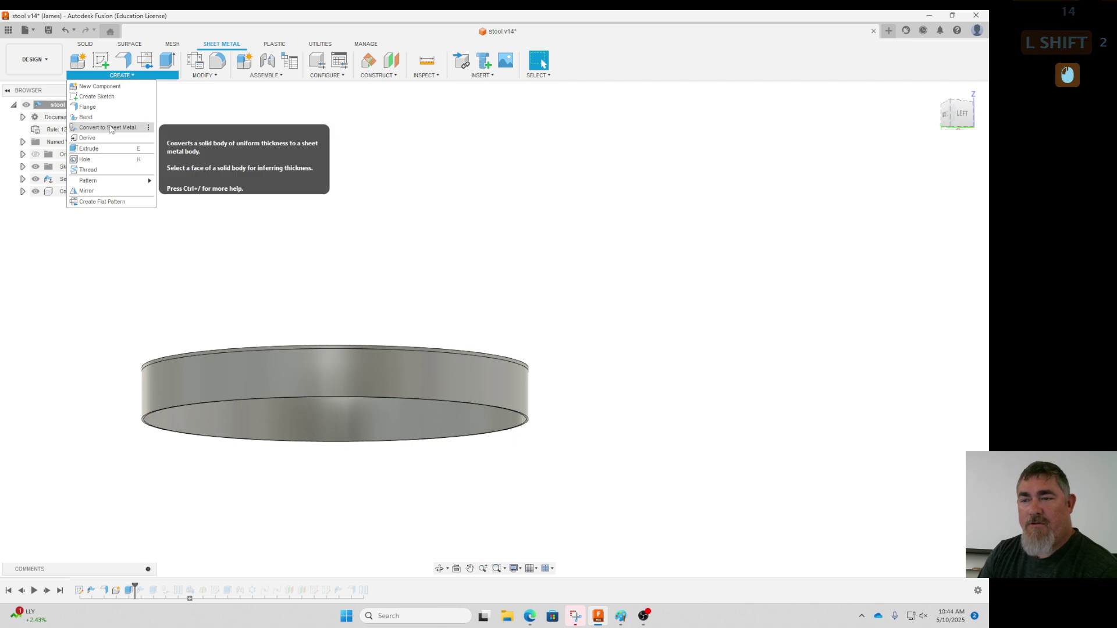
left_click(130, 127)
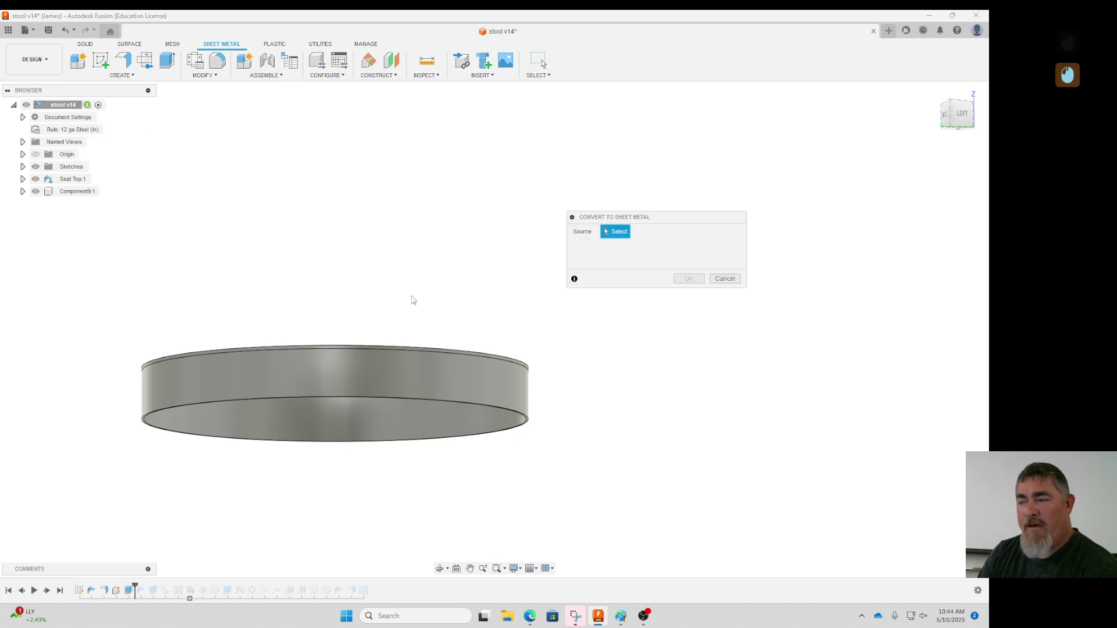
left_click(434, 393)
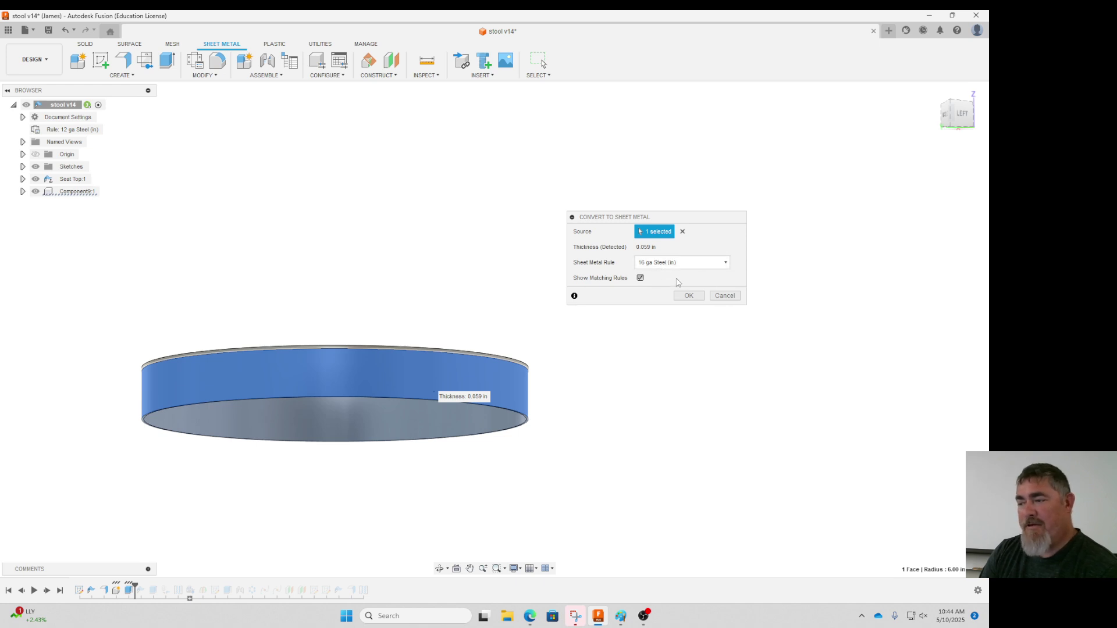
left_click(688, 296)
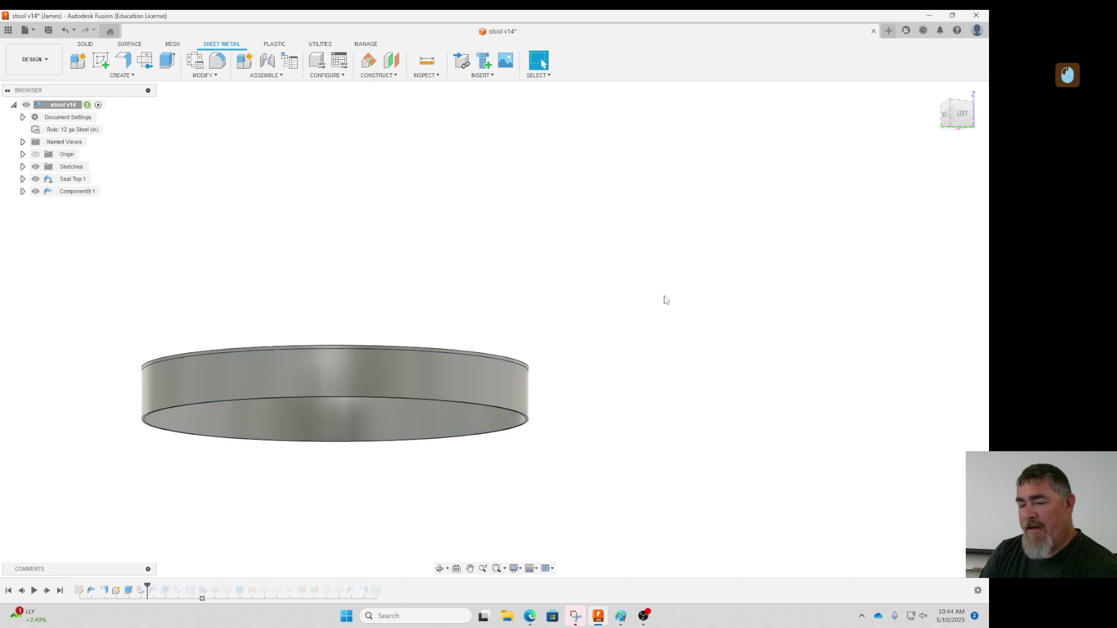
Try to create a flat pattern of the closed seat ring from its outer face.
left_click(144, 64)
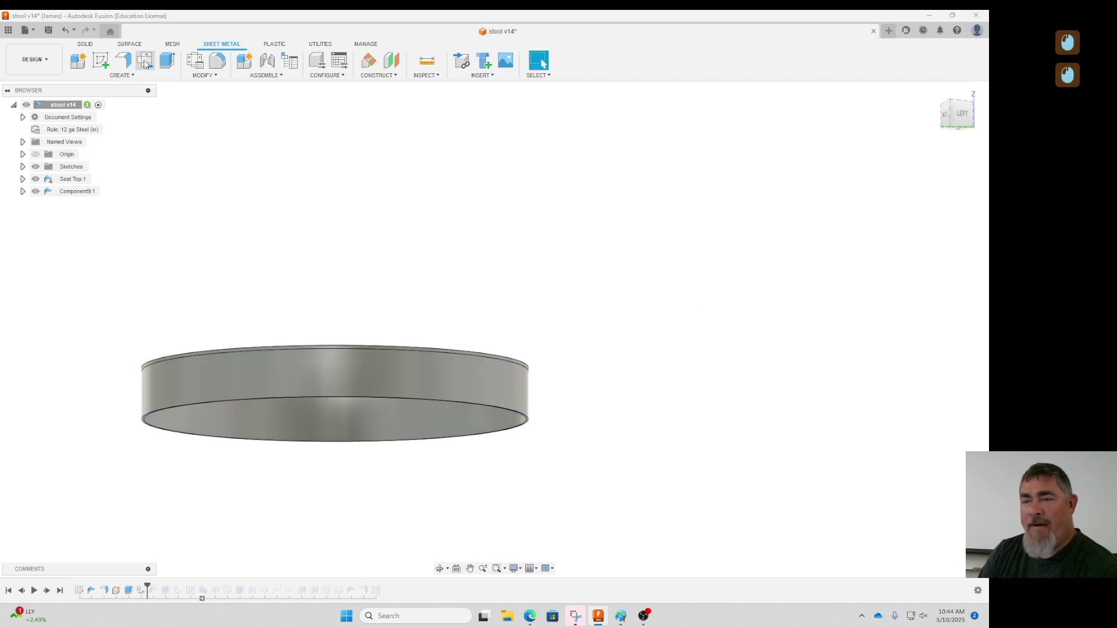
left_click(311, 374)
left_click(941, 185)
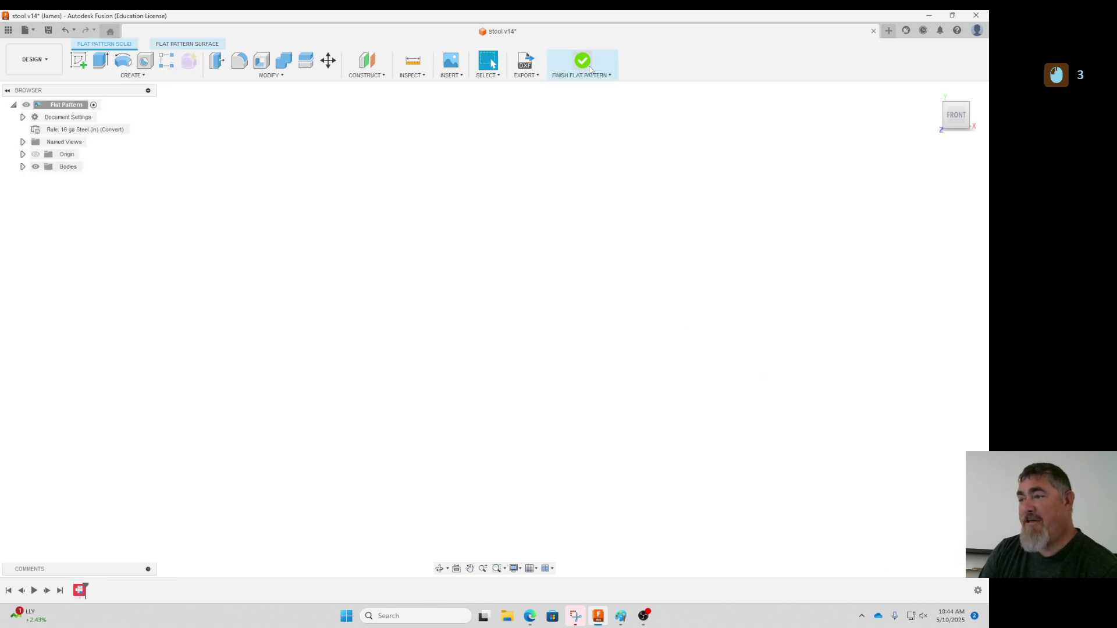
Exit the flat pattern and rip the seat ring's wall between its upper and lower edges with a 0.01 in gap.
left_click(582, 61)
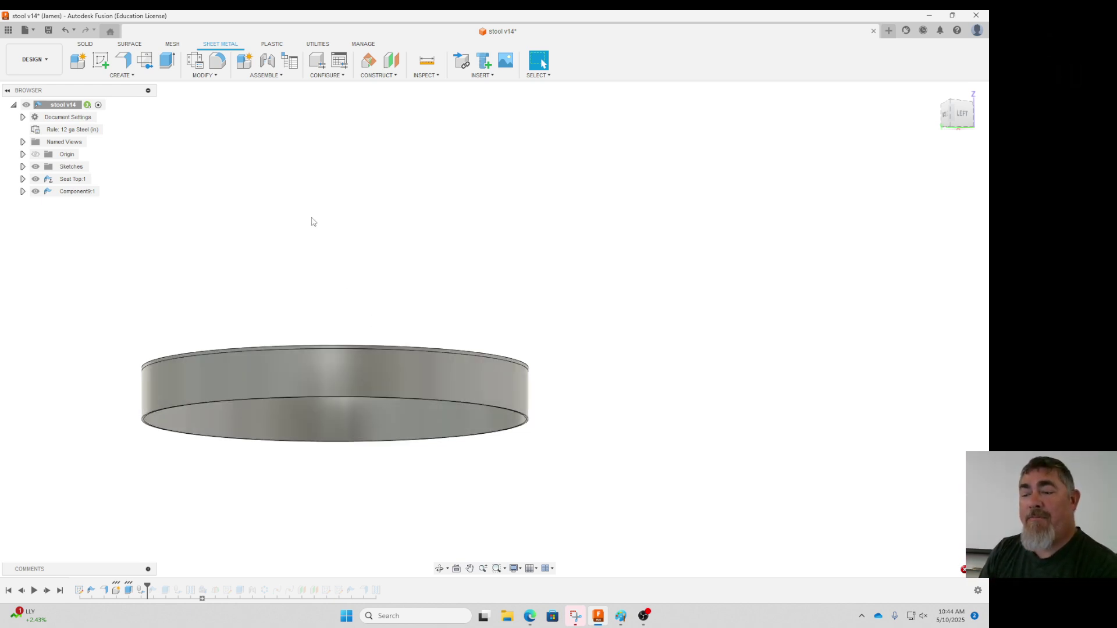
left_click(123, 76)
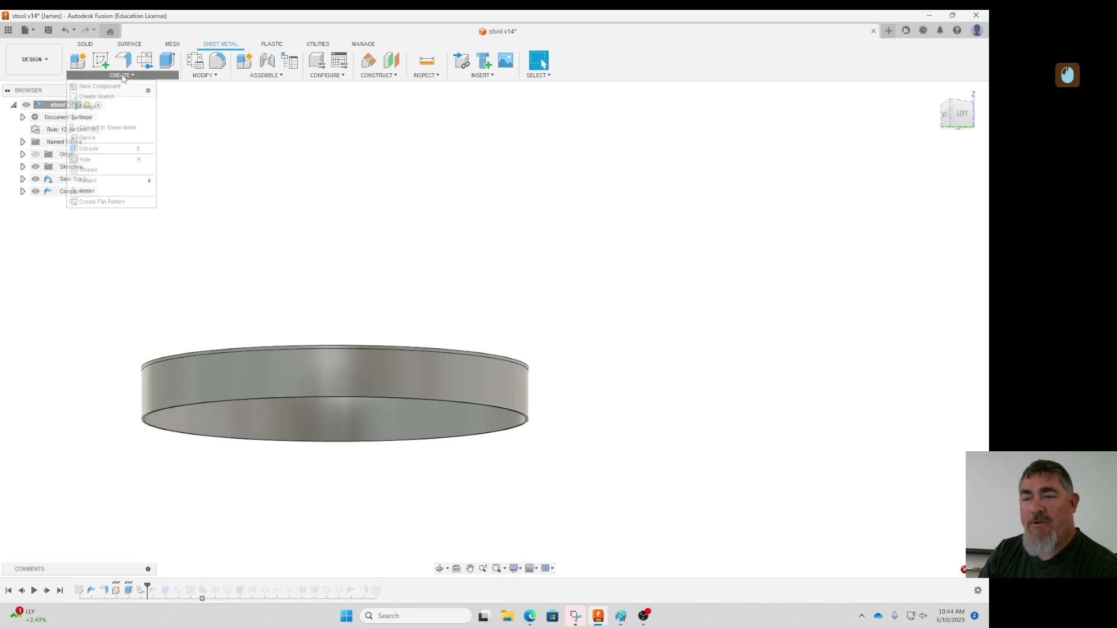
left_click(203, 75)
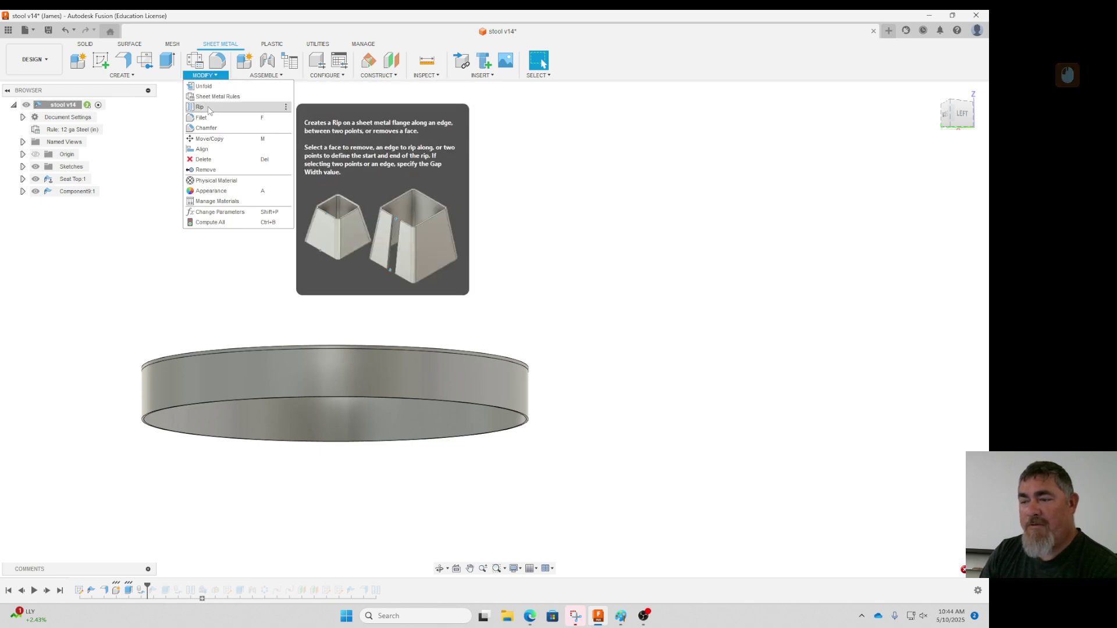
left_click(200, 107)
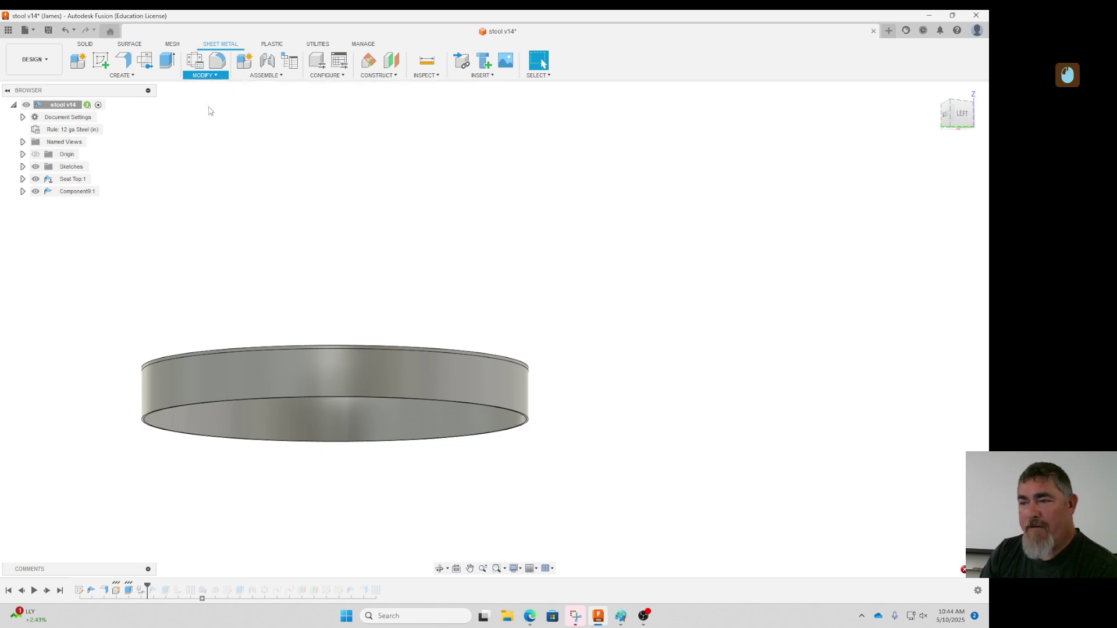
left_click(358, 349)
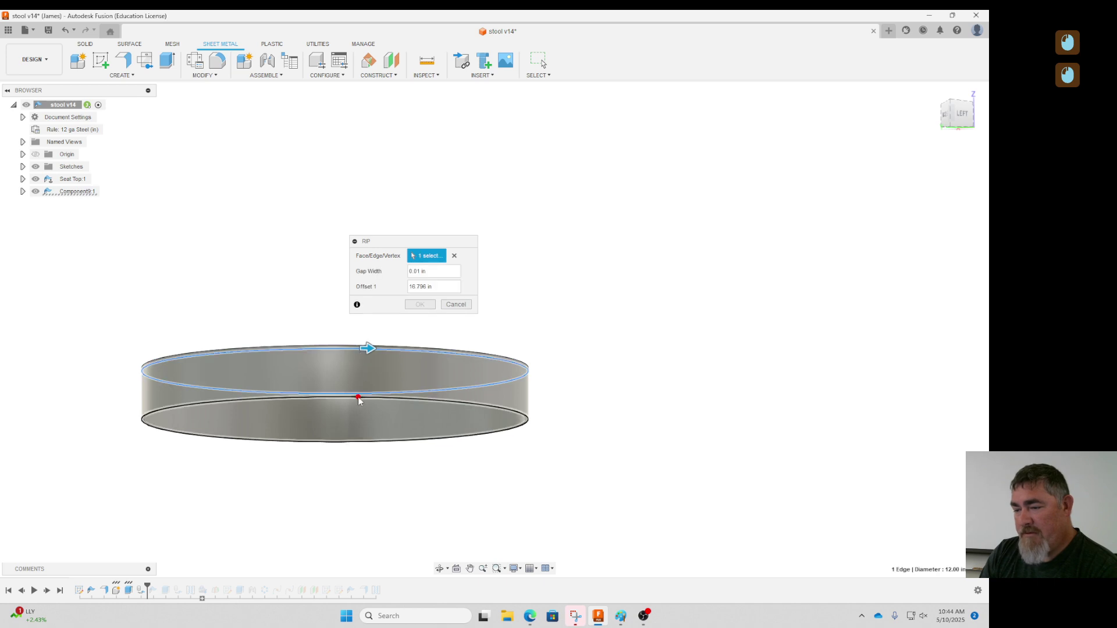
left_click(358, 396)
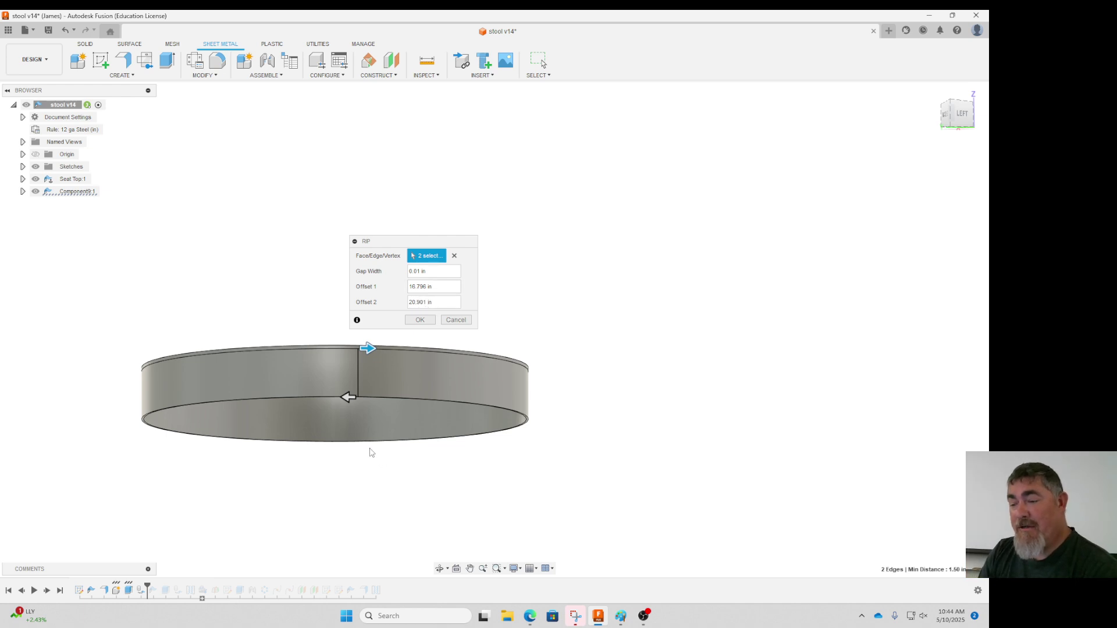
scroll(369, 451, "up", 4)
scroll(372, 404, "down", 2)
middle_click_drag(378, 416, 362, 427)
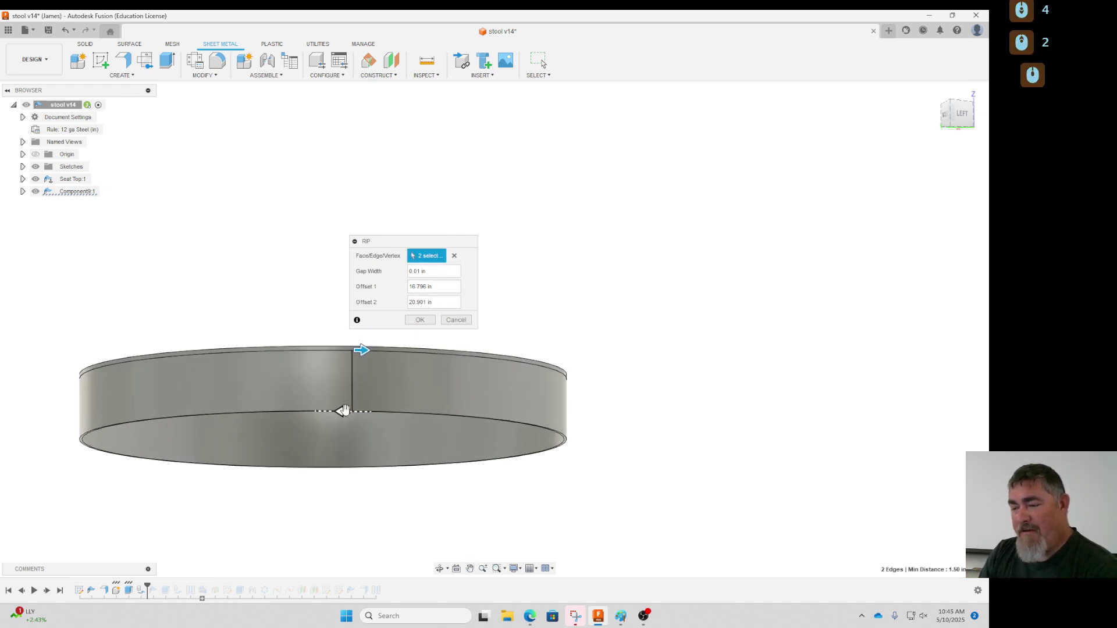
left_click_drag(343, 411, 416, 396)
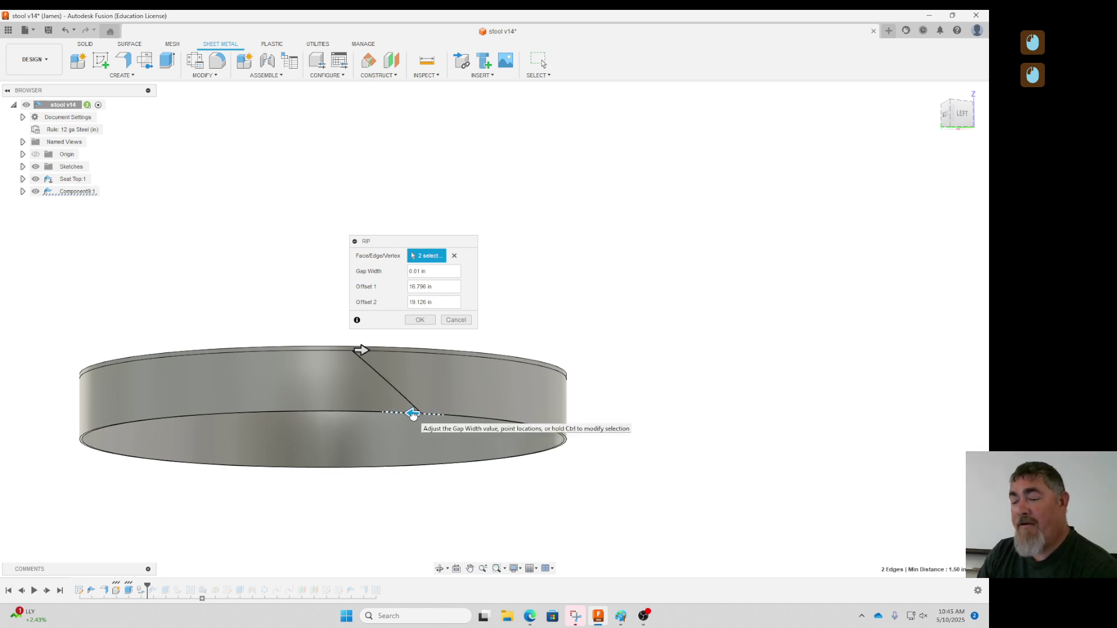
left_click_drag(412, 417, 344, 419)
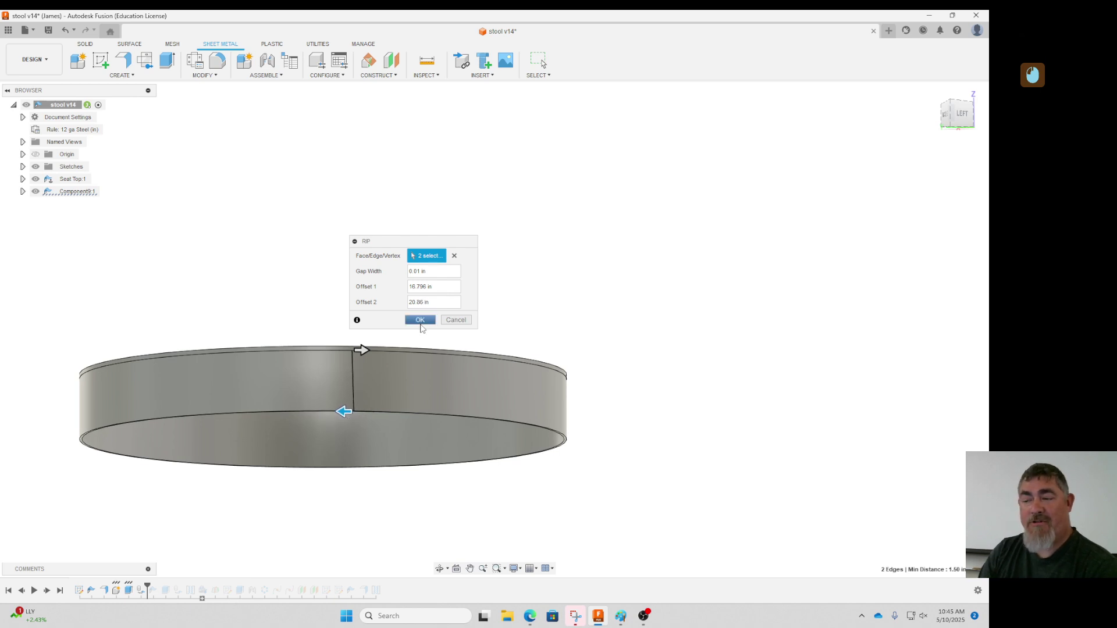
left_click(424, 324)
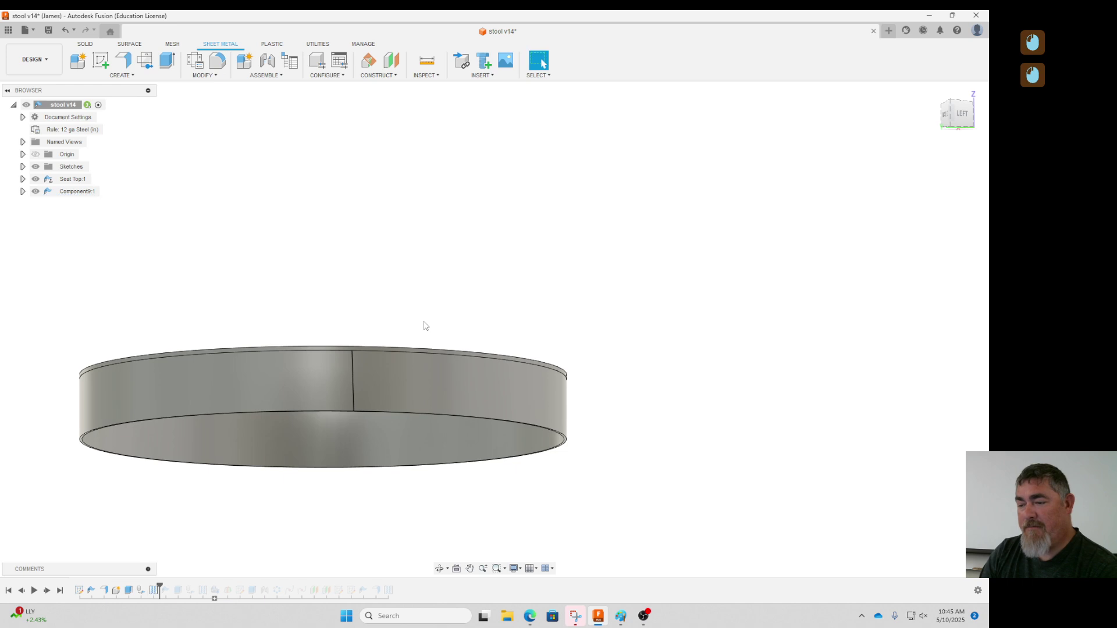
Create a flat pattern of the ripped seat ring using its outer face as the stationary face, view it whole, and return to the folded model.
left_click(144, 60)
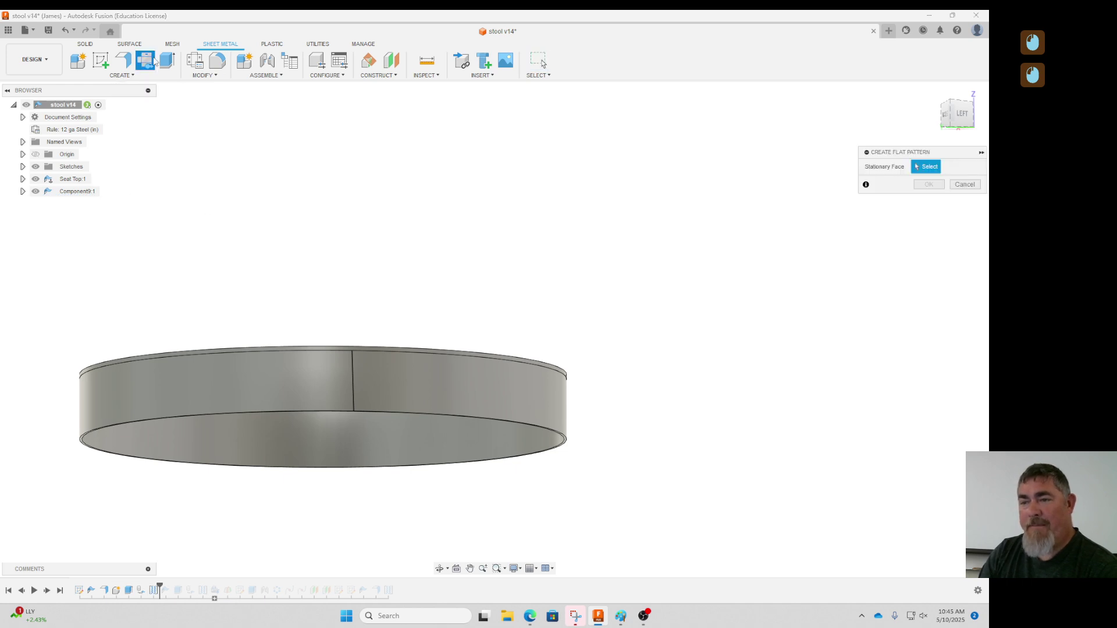
left_click(494, 388)
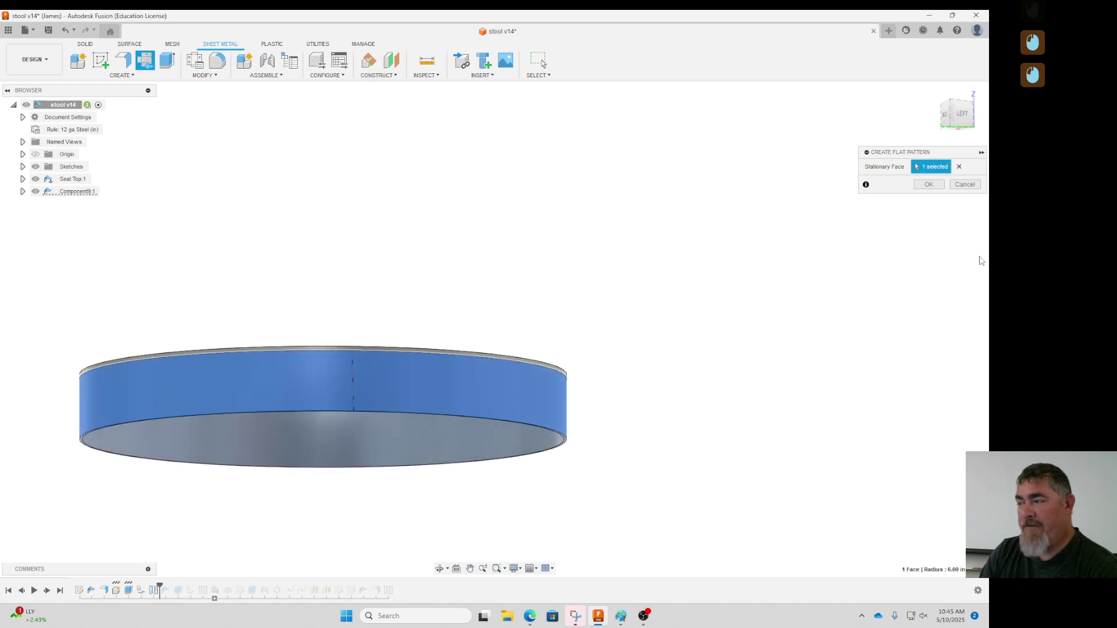
left_click(929, 185)
left_click(560, 324)
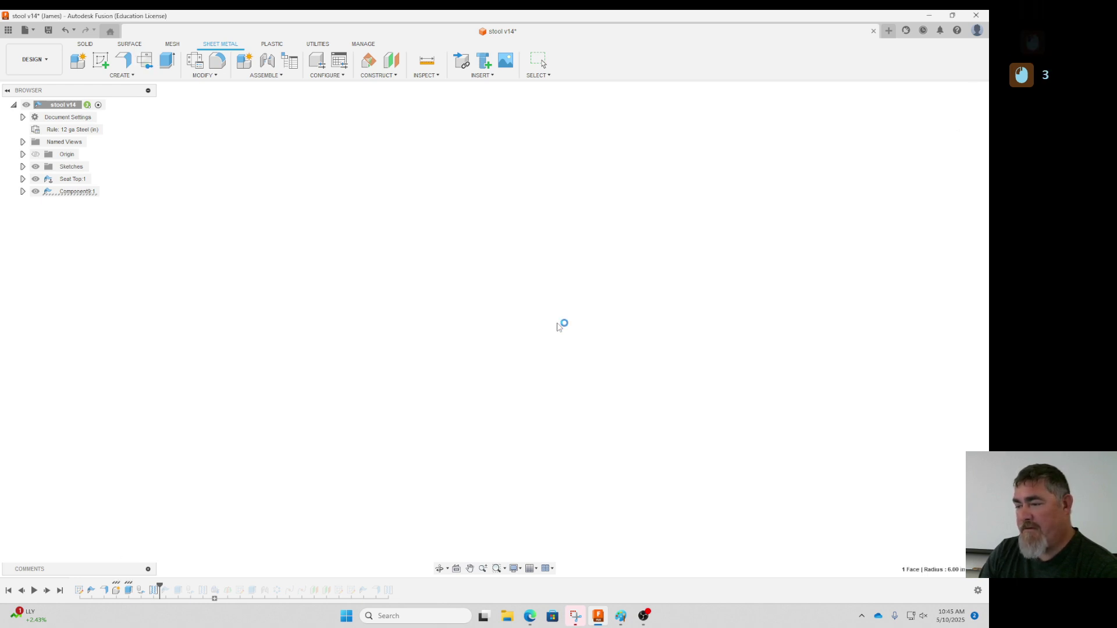
scroll(543, 498, "down", 20)
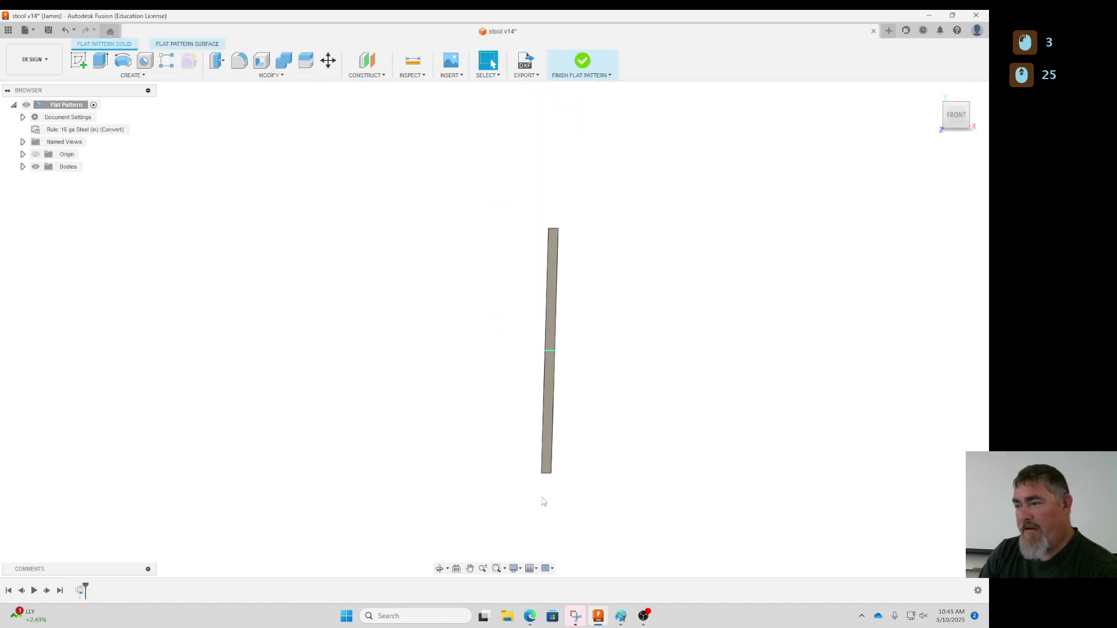
left_click(583, 66)
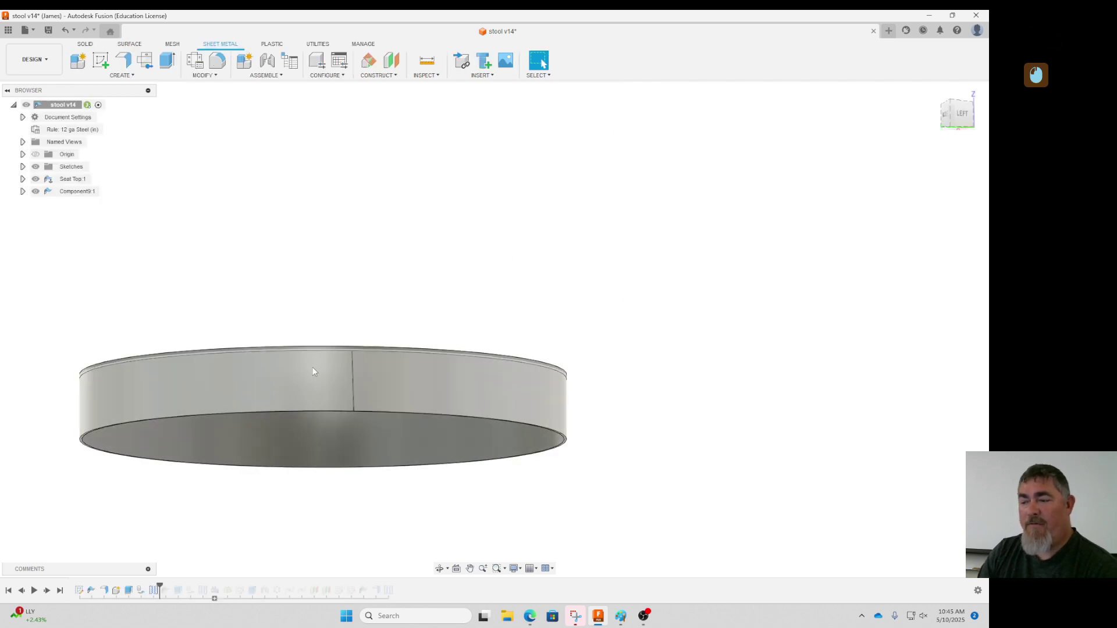
Undo the seat ring rebuild, including its flat pattern, rip and sheet metal conversion, back to the complete stool.
key("ctrl+z")
key("ctrl+z")
key("ctrl+z")
key("ctrl+z")
key("ctrl+z")
key("ctrl+z")
key("ctrl+z")
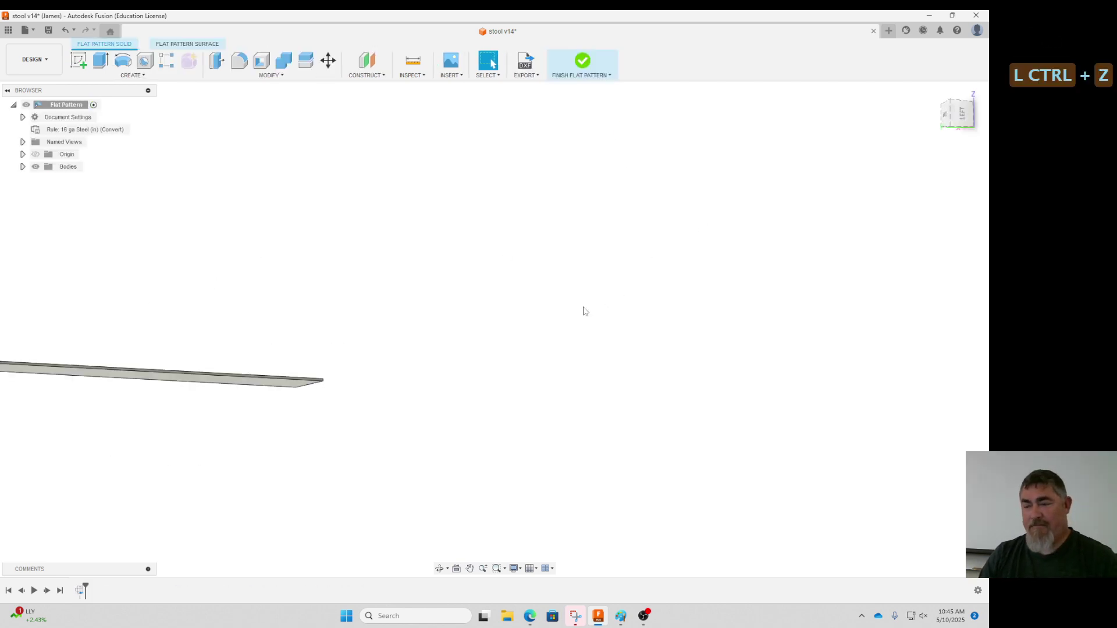
key("ctrl+z")
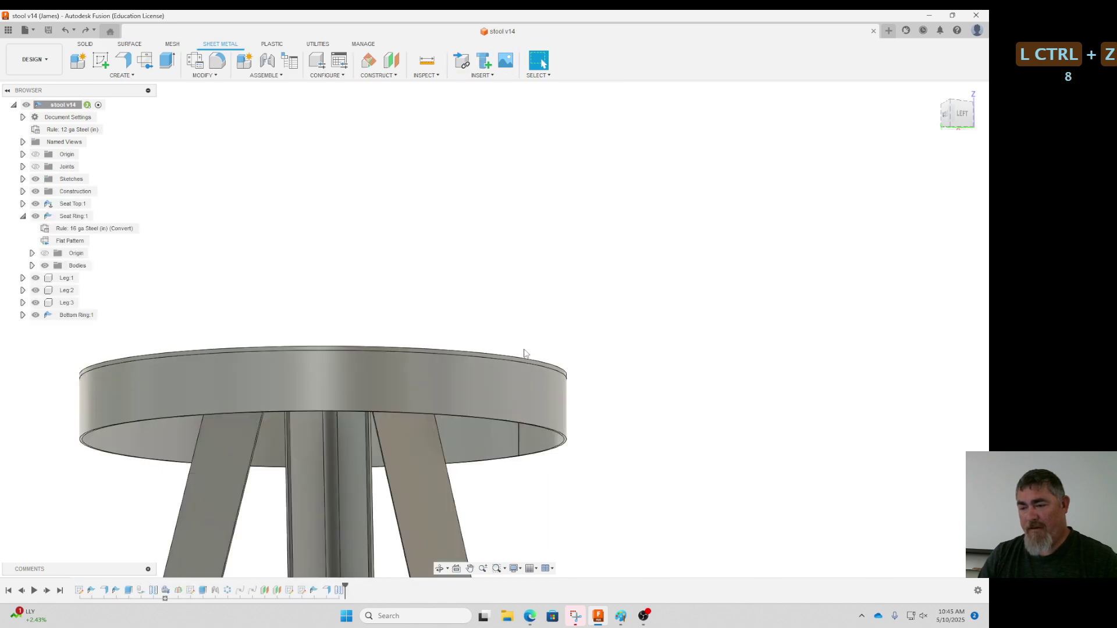
Roll the design history back to just after the first leg's creation and look at the vertical leg passing through the seat.
scroll(341, 225, "down", 10)
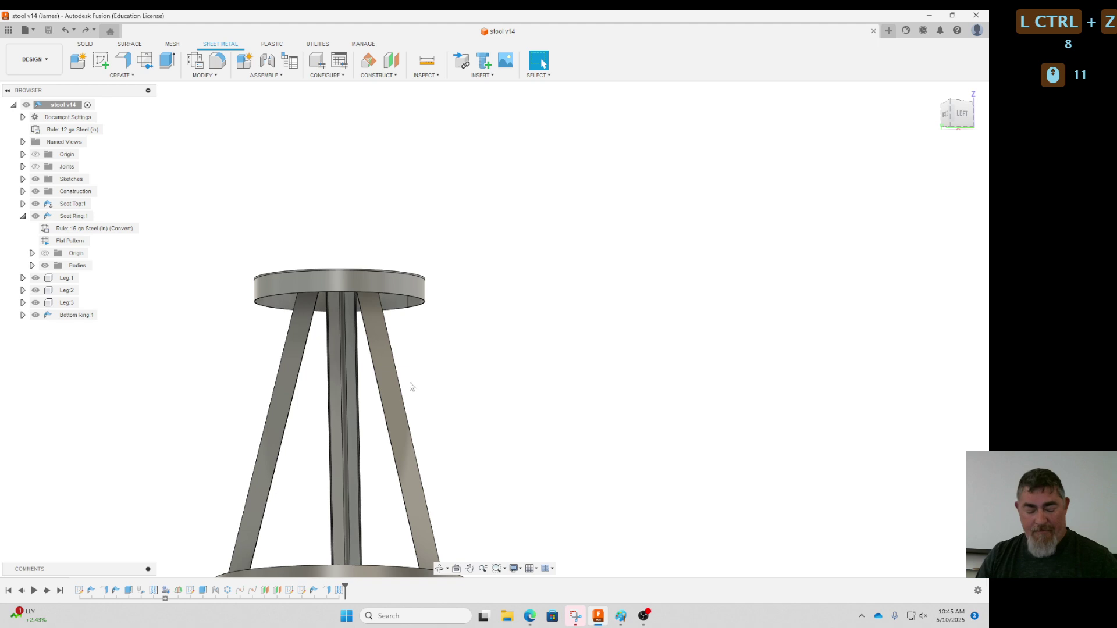
middle_click_drag(411, 382, 473, 386, "shift")
middle_click_drag(356, 378, 344, 203, "shift")
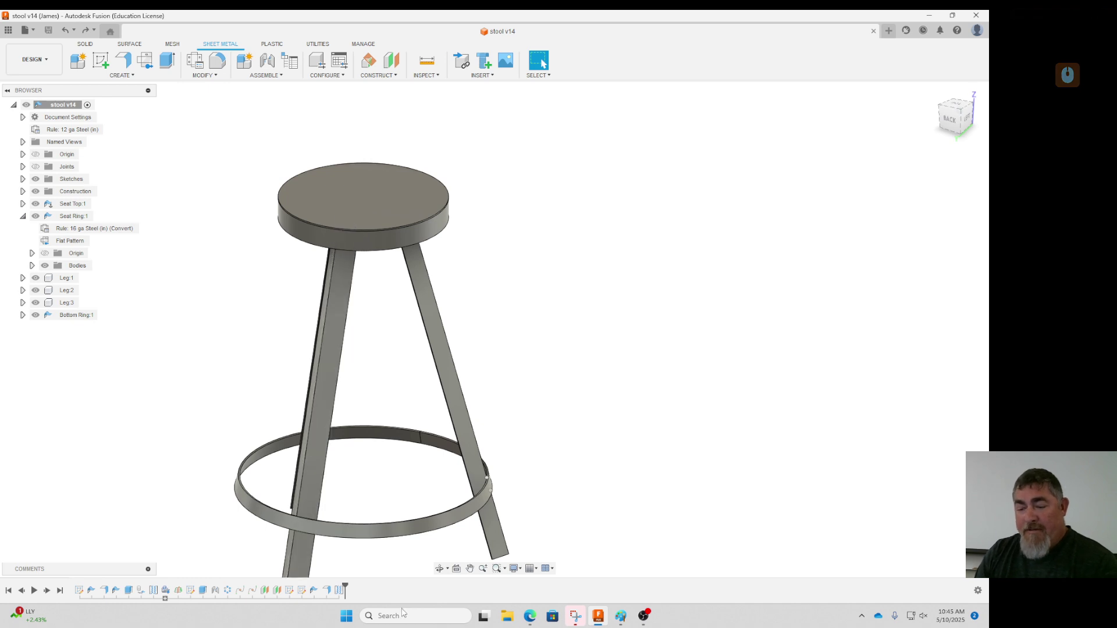
left_click_drag(346, 584, 173, 588)
mouse_move(400, 387)
middle_mouse_down()
mouse_move(395, 471)
mouse_move(424, 544)
middle_mouse_up()
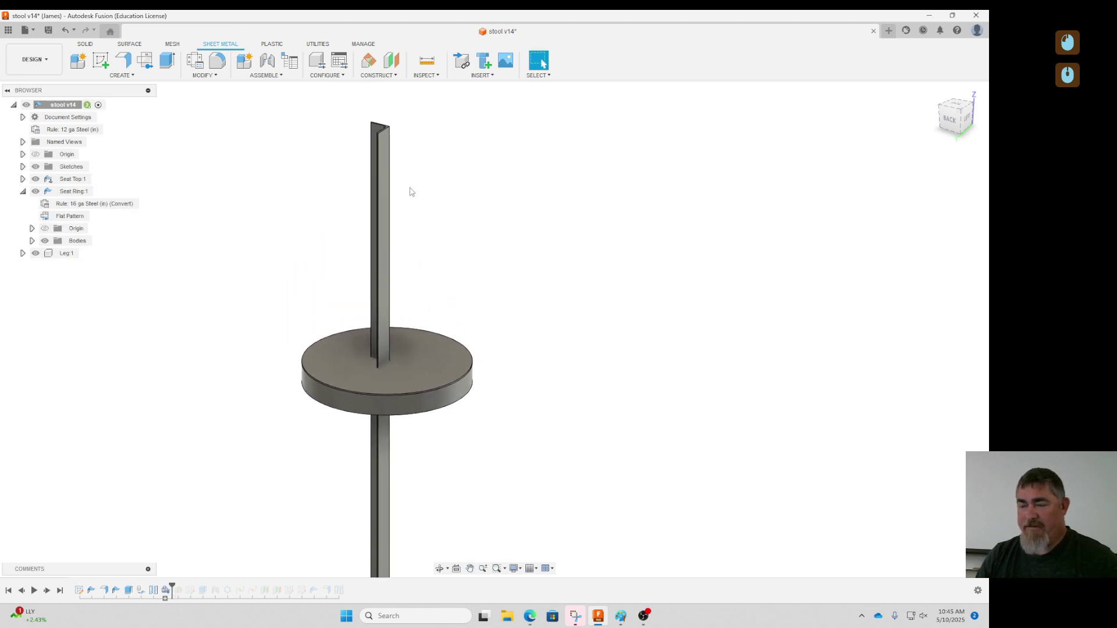
middle_click_drag(498, 282, 574, 221, "shift")
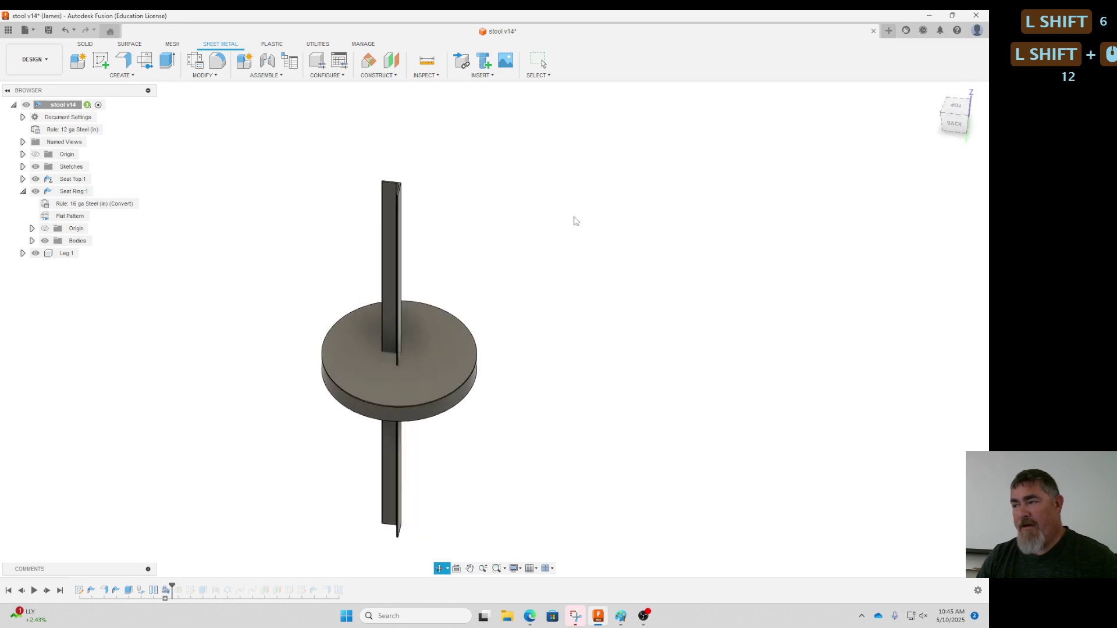
Roll the design history forward to its end and view the complete stool from the left side.
mouse_move(174, 586)
left_mouse_down()
mouse_move(405, 587)
mouse_move(345, 587)
left_mouse_up()
middle_click_drag(573, 451, 608, 389, "shift")
left_click(979, 119)
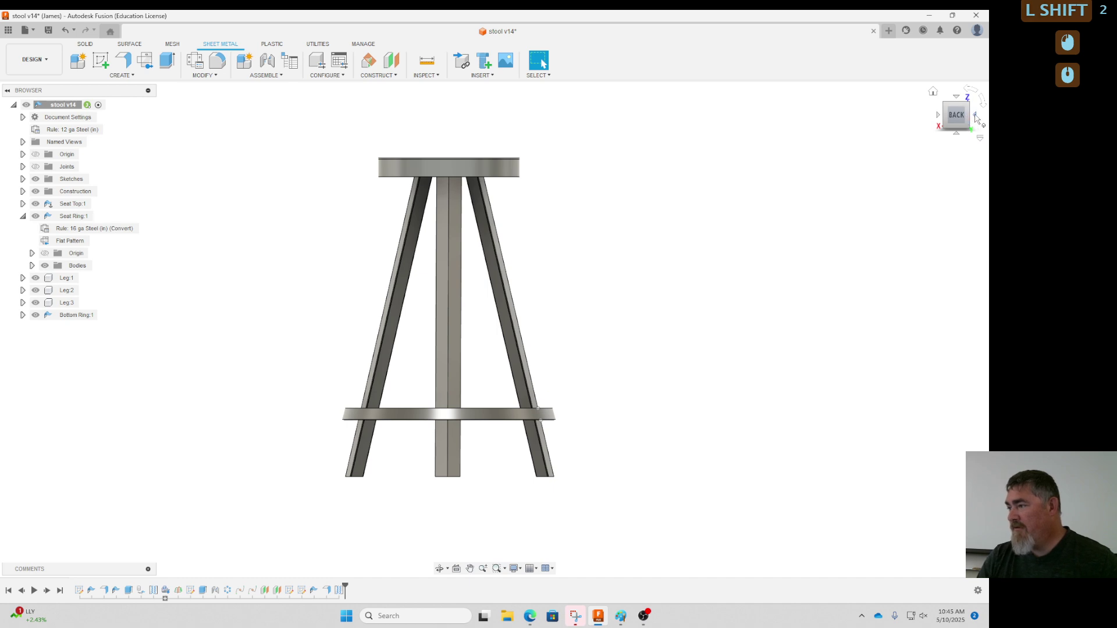
left_click(977, 119)
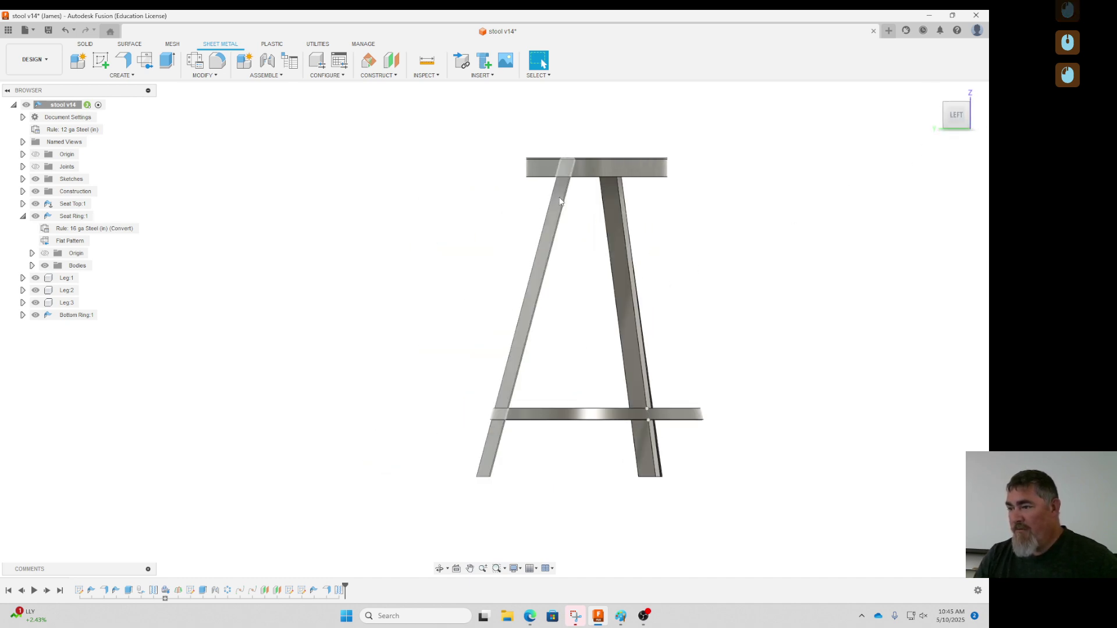
Hide the Seat Top, Seat Ring and Bottom Ring components so that only the three legs are displayed.
left_click(560, 201)
left_click(36, 204)
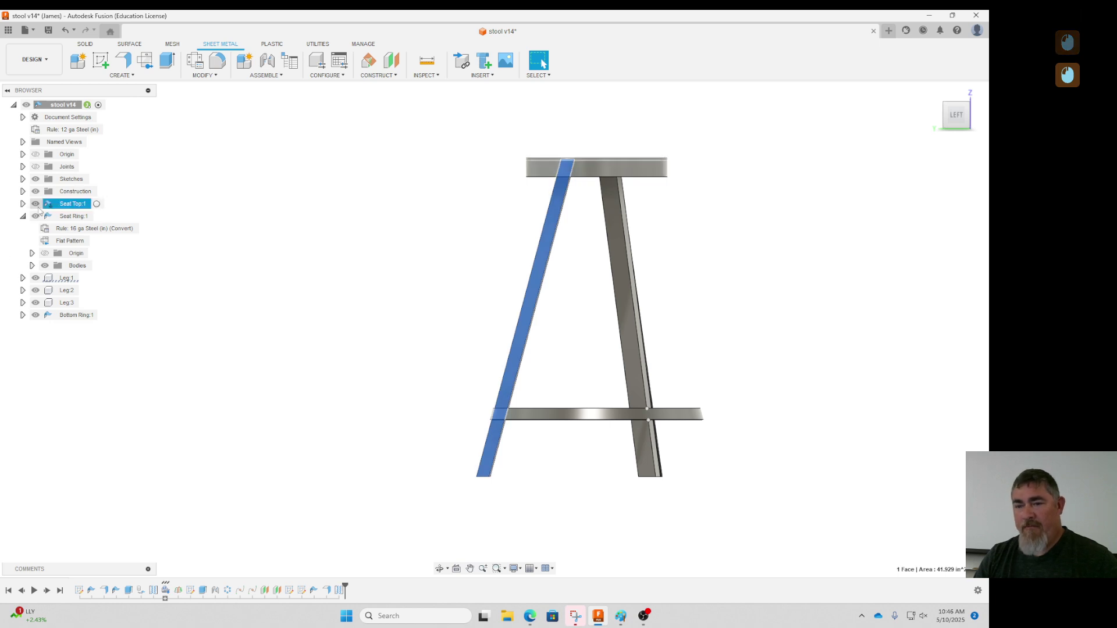
left_click(36, 216)
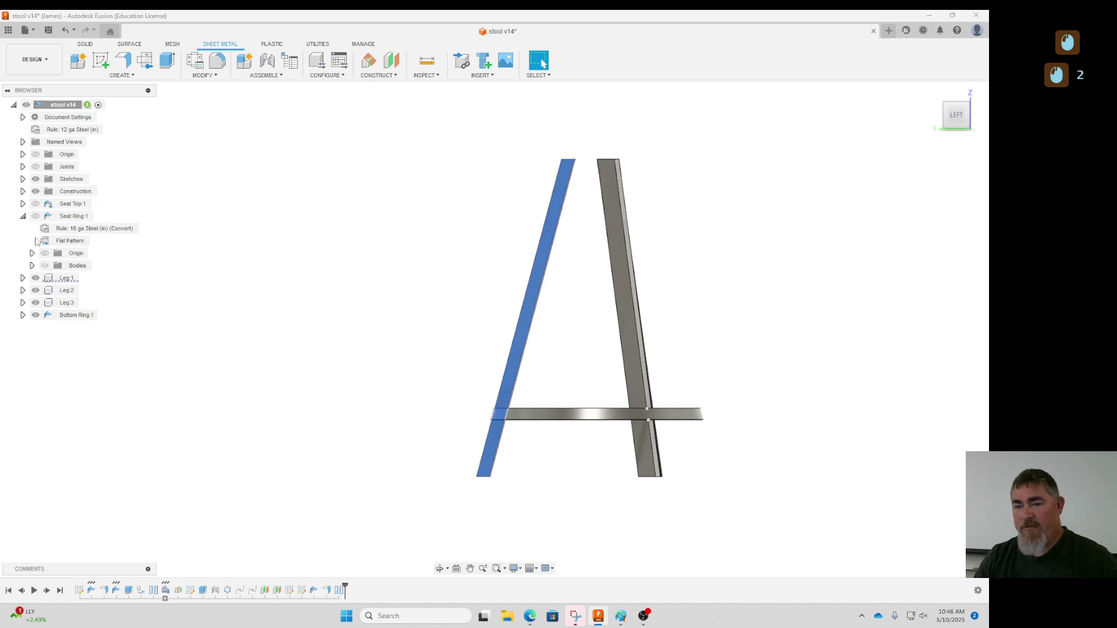
left_click(36, 315)
left_click(554, 169)
scroll(554, 169, "up", 1)
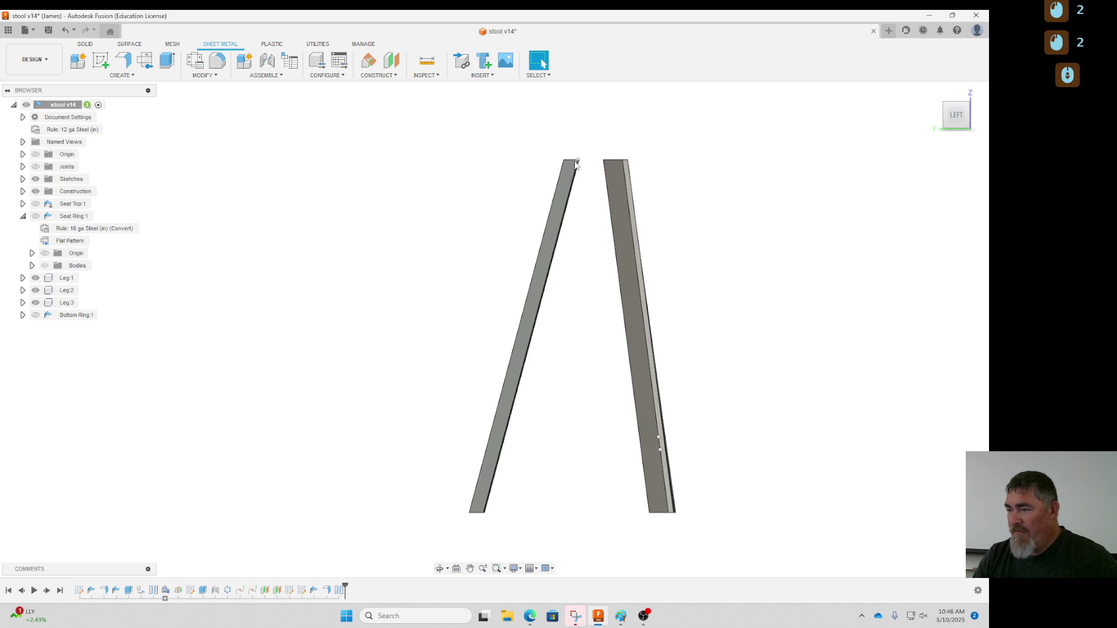
Examine the tilted, trimmed legs and roll the design history back to just after the first leg's creation.
scroll(537, 256, "down", 2)
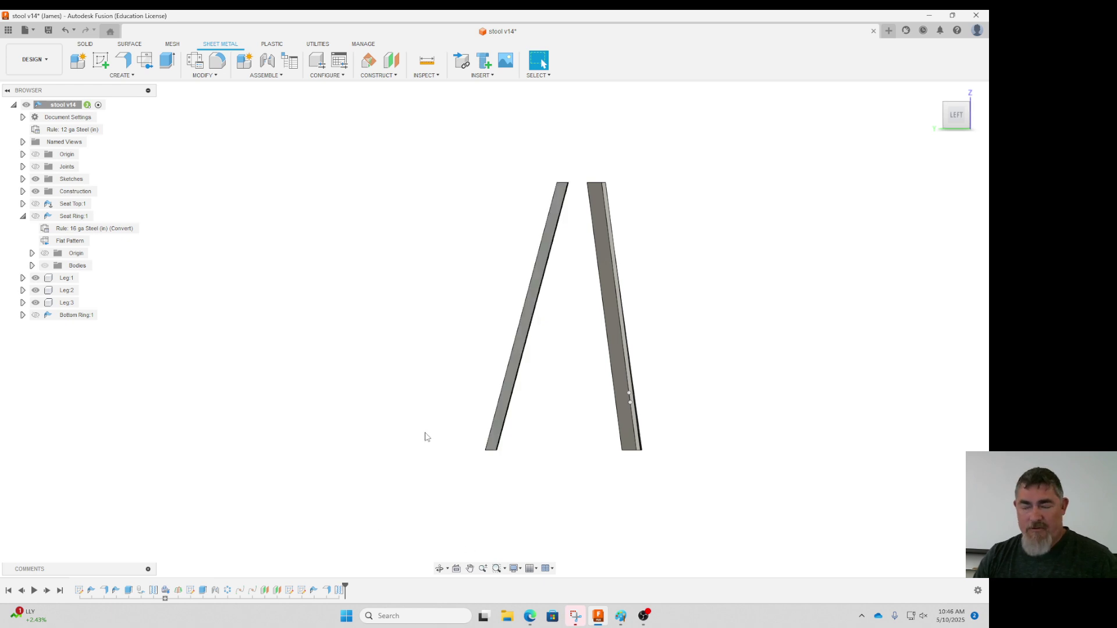
middle_click_drag(425, 437, 446, 442, "shift")
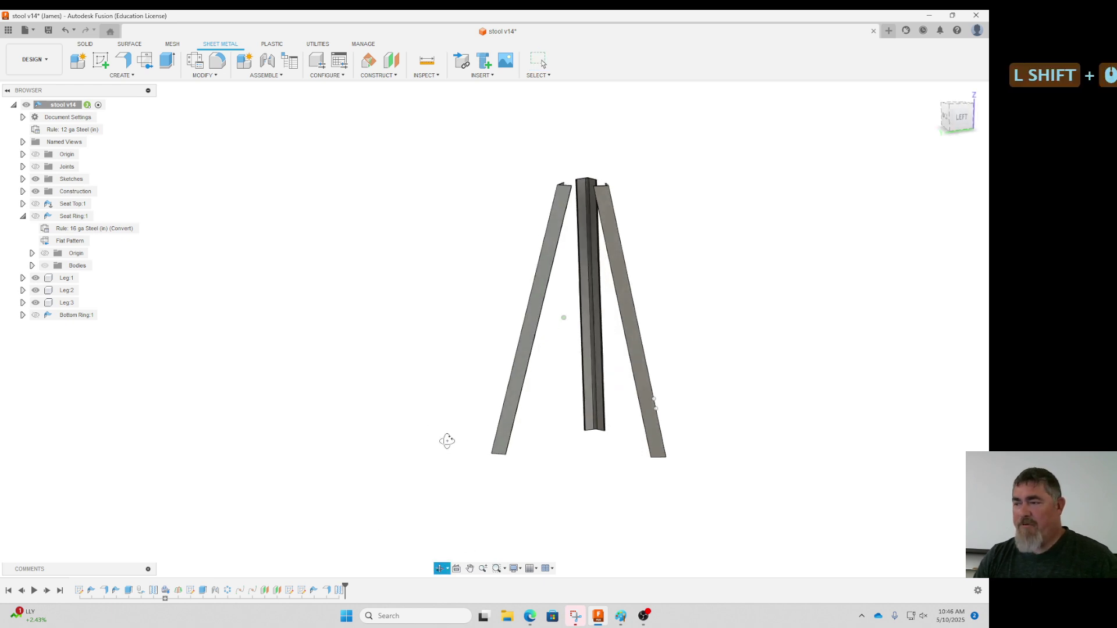
left_click(346, 585)
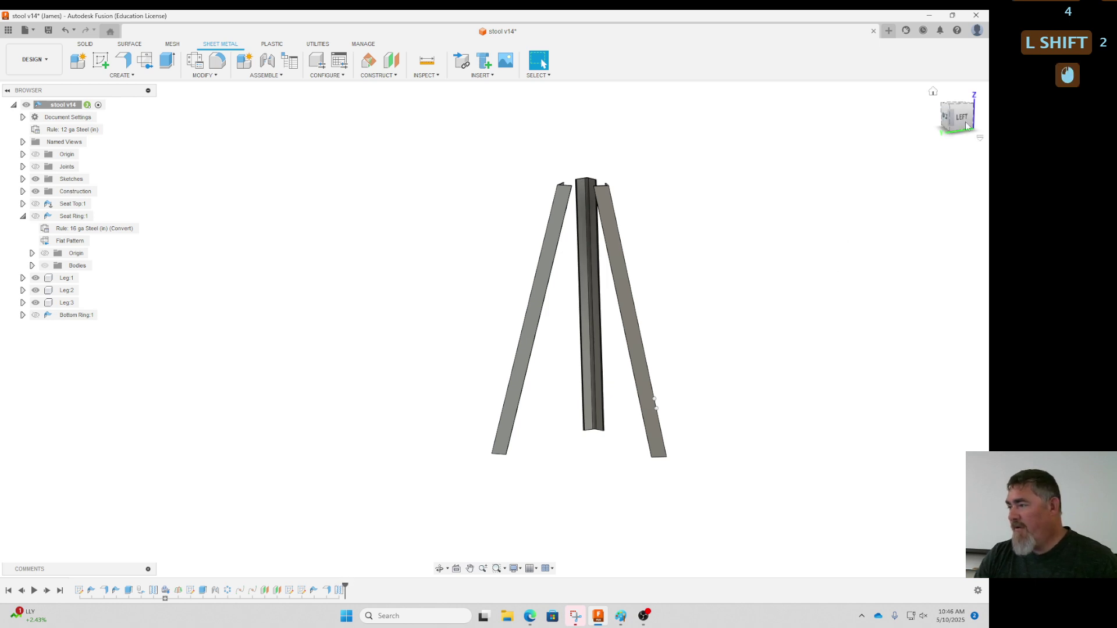
middle_click_drag(640, 326, 505, 419, "shift")
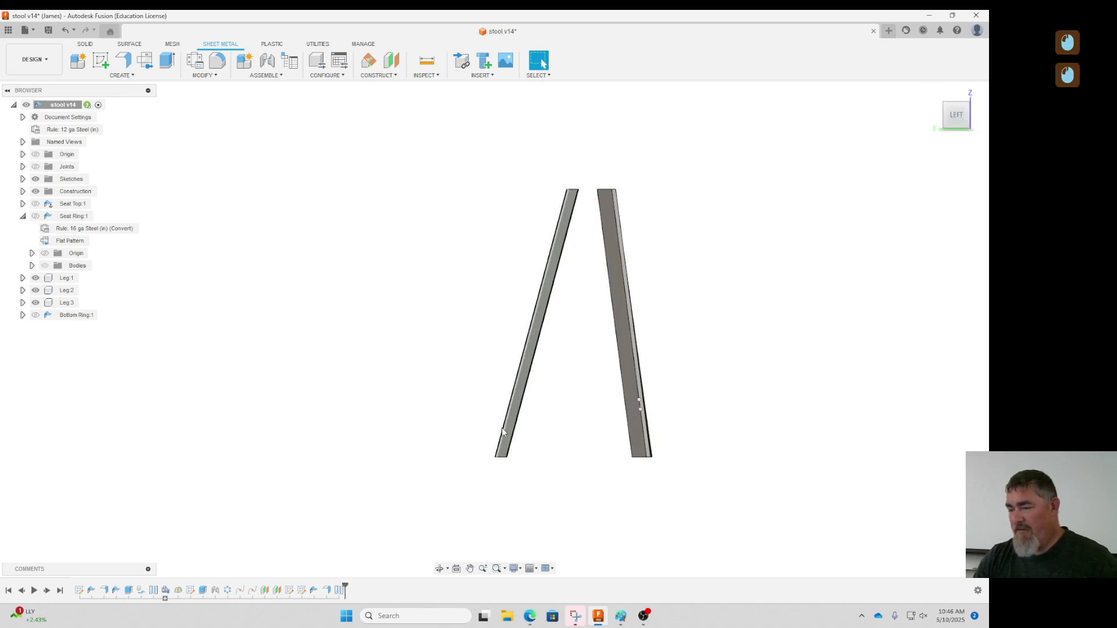
middle_click_drag(561, 286, 563, 303, "shift")
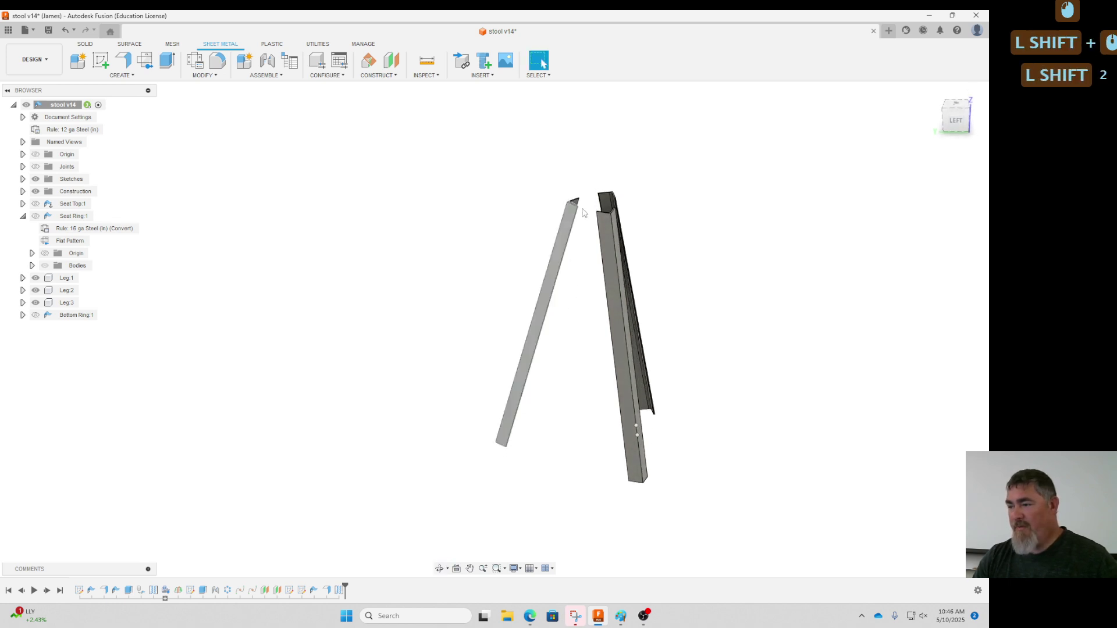
middle_click_drag(471, 299, 407, 289, "shift")
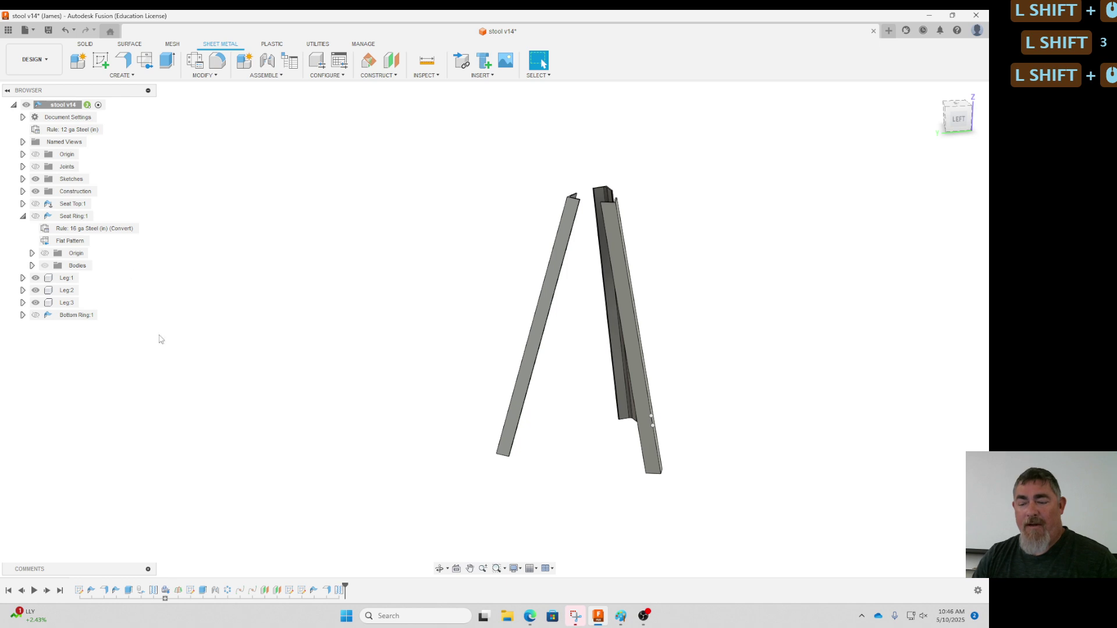
left_click_drag(344, 584, 172, 589)
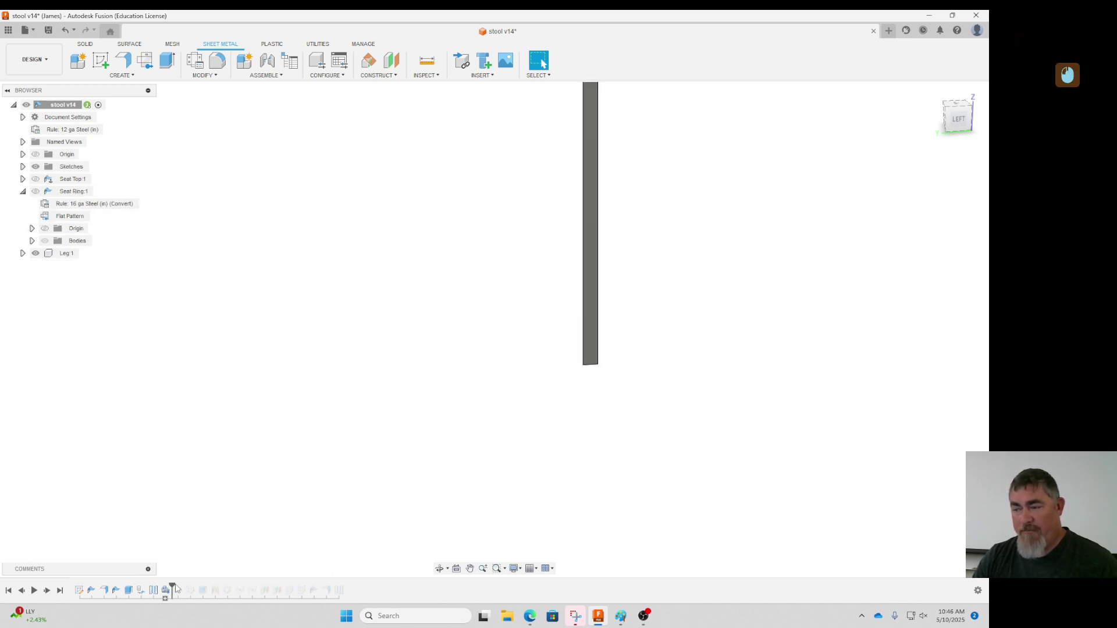
middle_click_drag(603, 367, 477, 269, "shift")
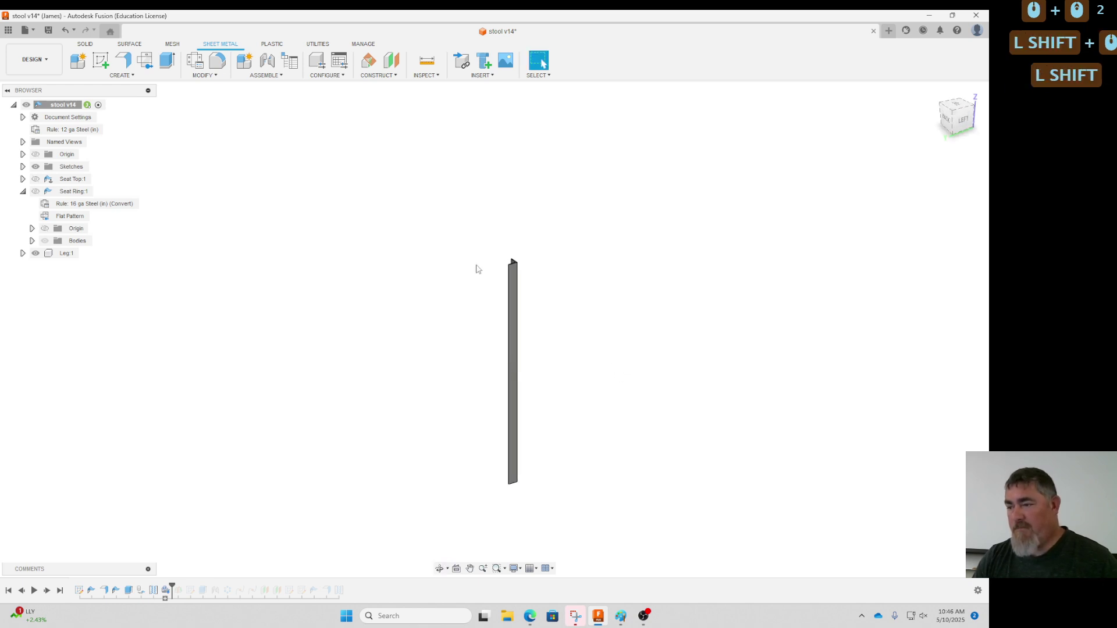
left_click(100, 60)
left_click(517, 268)
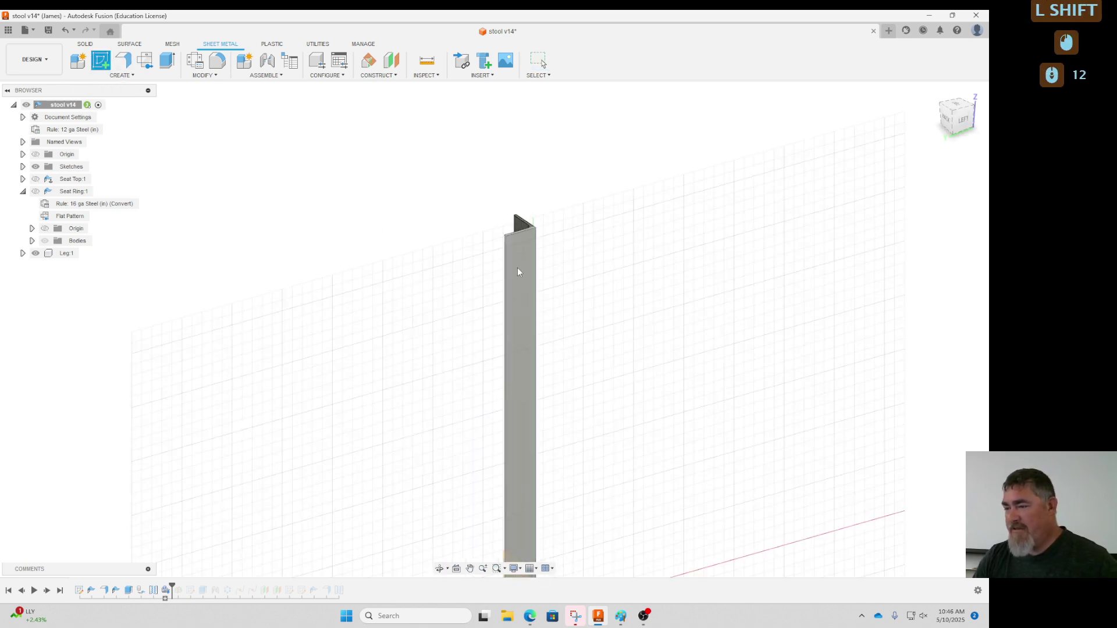
left_click(529, 262)
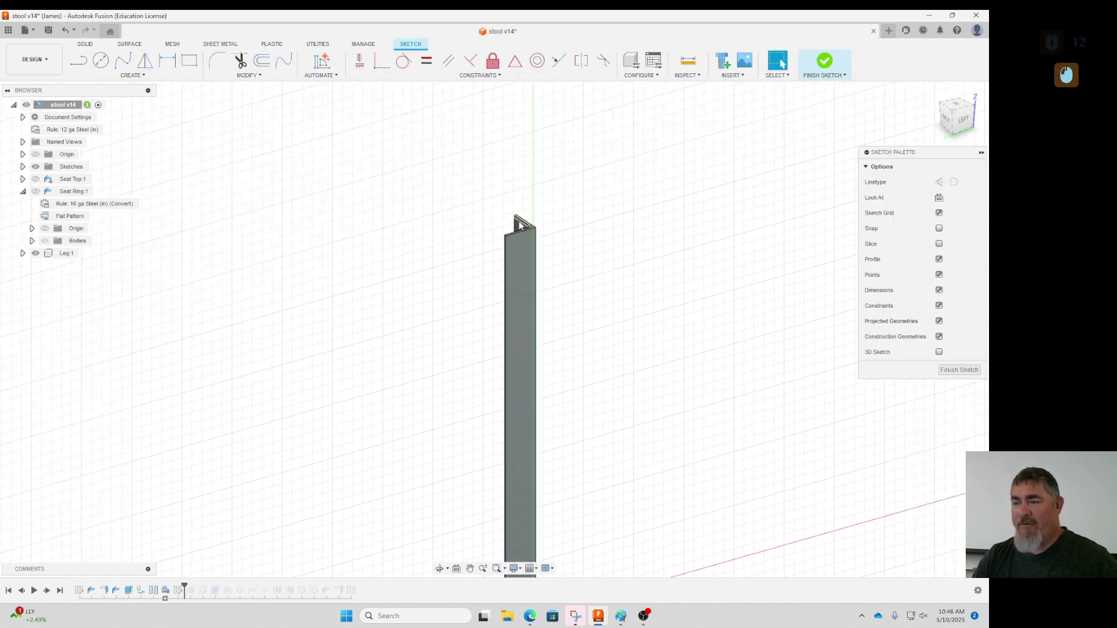
key("ctrl+z")
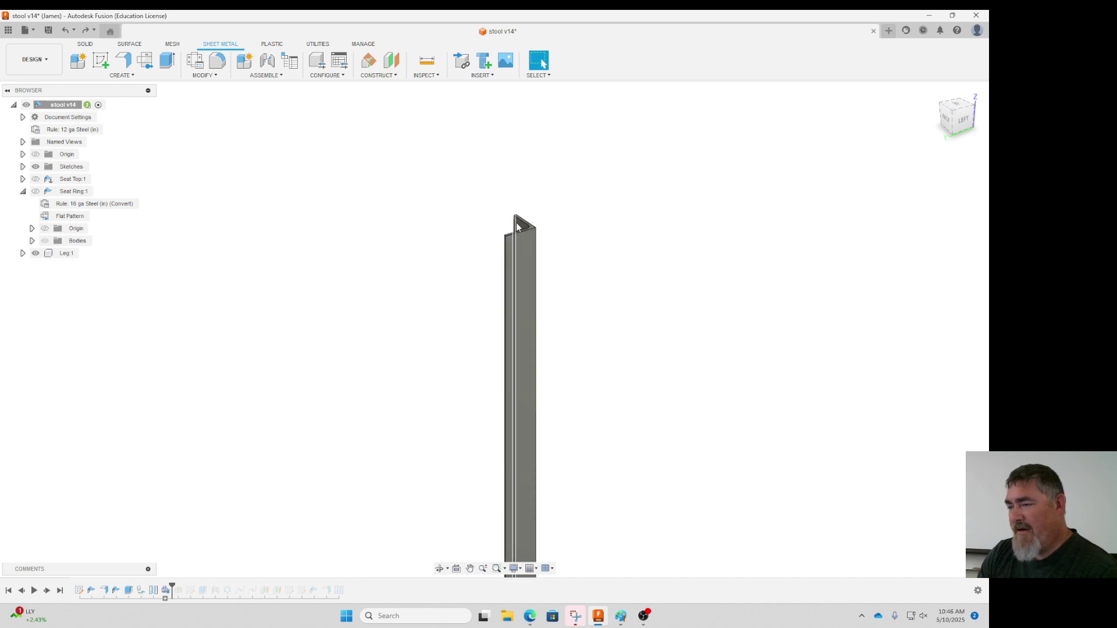
Create a midplane construction plane between the two inner faces of the angle-iron leg.
middle_click_drag(542, 230, 503, 226, "shift")
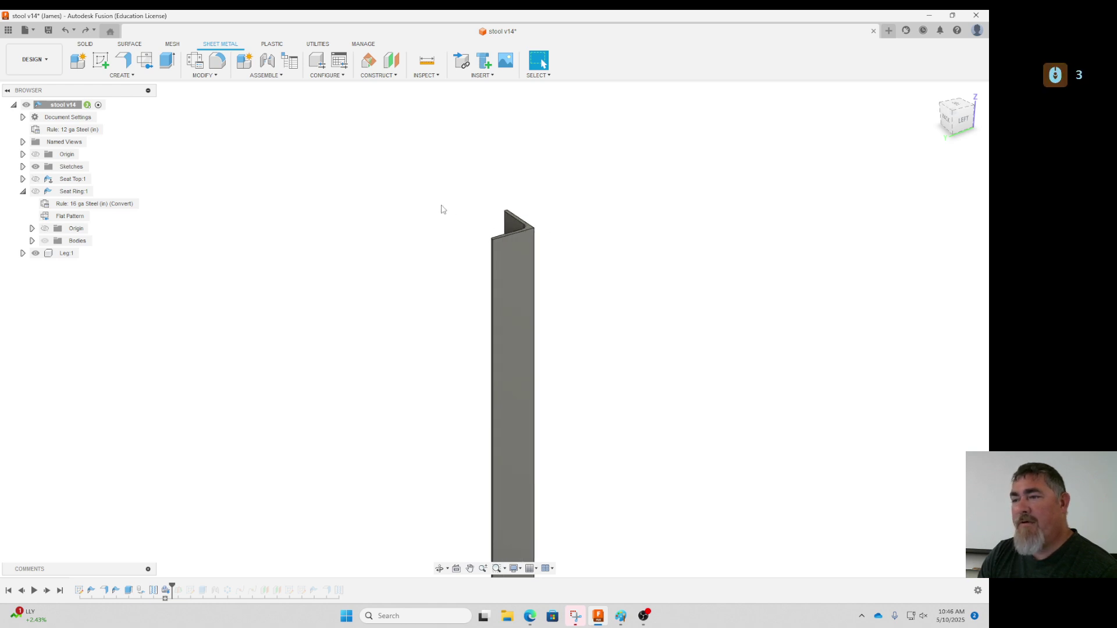
left_click(379, 76)
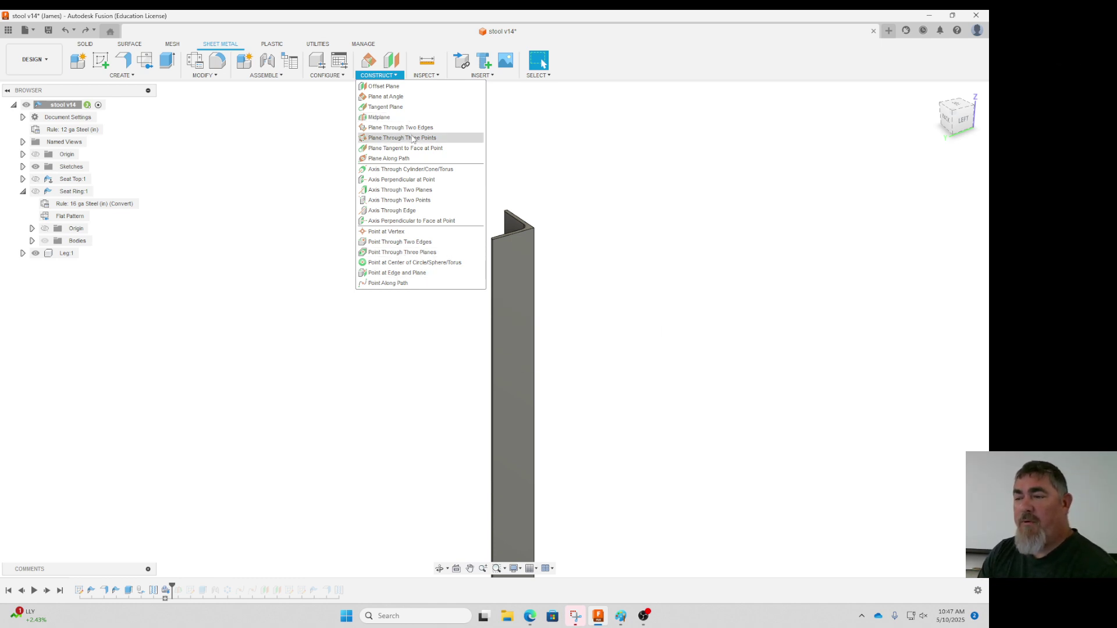
left_click(390, 119)
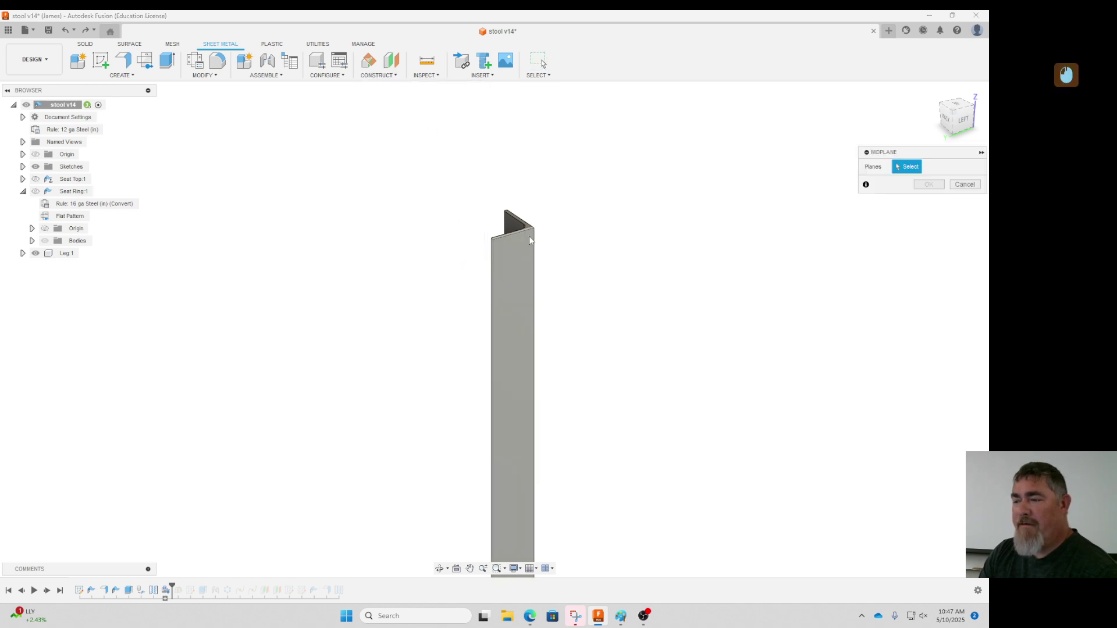
left_click(520, 260)
middle_click_drag(640, 243, 553, 252, "shift")
left_click(541, 249)
middle_click_drag(621, 289, 685, 294, "shift")
left_click(608, 261)
middle_click_drag(608, 262, 504, 277, "shift")
left_click(504, 277)
middle_click_drag(448, 317, 660, 322, "shift")
left_click(541, 307)
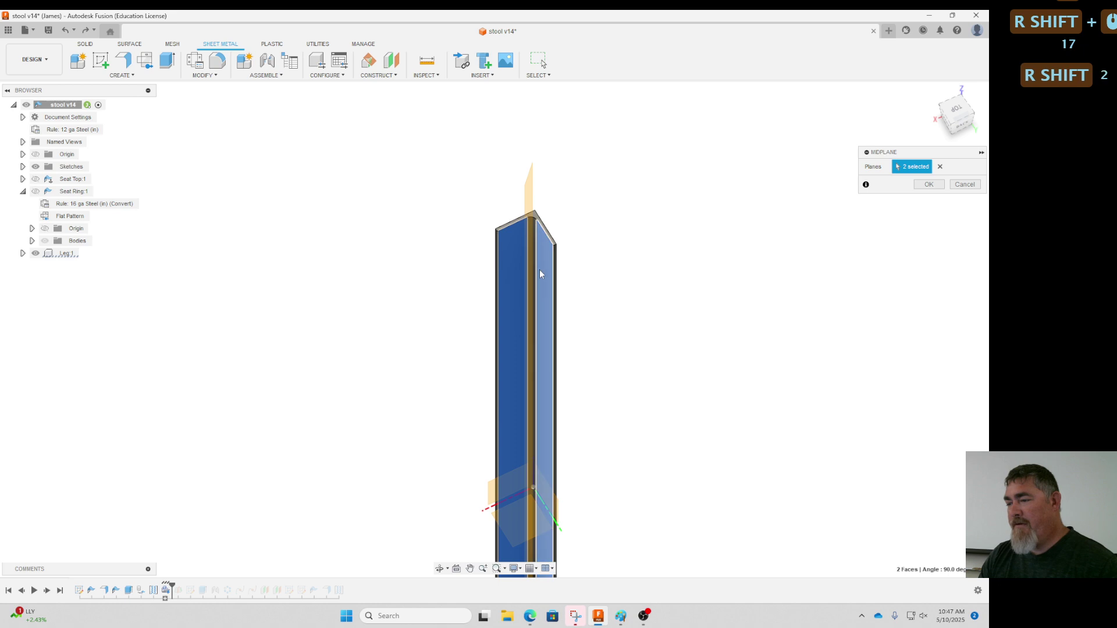
middle_click_drag(546, 267, 583, 207, "shift")
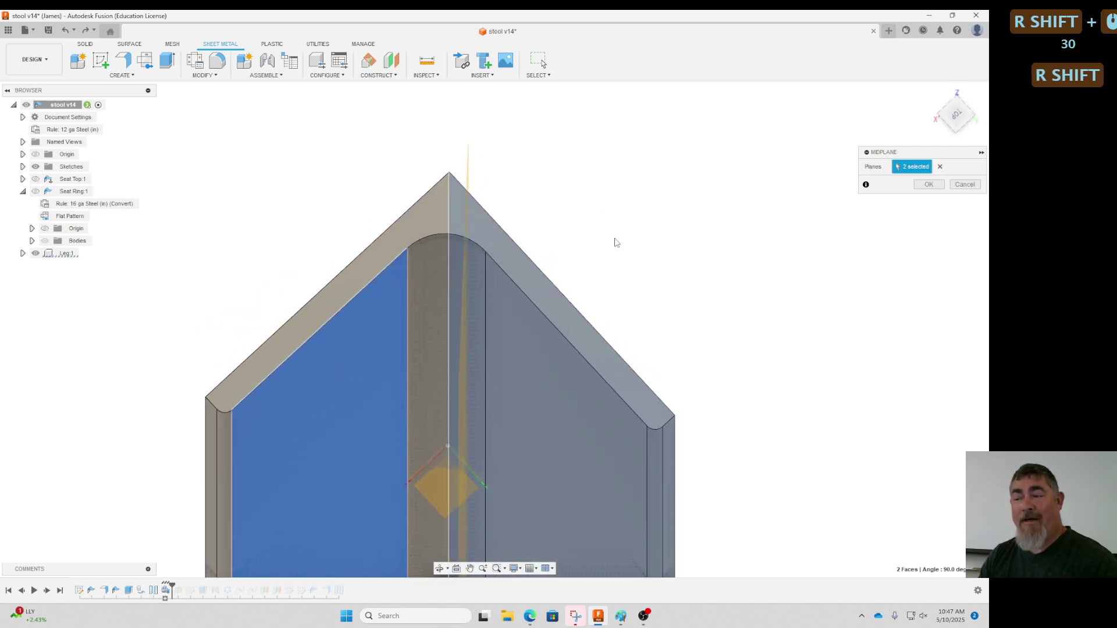
middle_click_drag(616, 243, 550, 296, "shift")
left_click(599, 340, "shift")
middle_click_drag(603, 344, 653, 324, "shift")
left_click(669, 357, "shift")
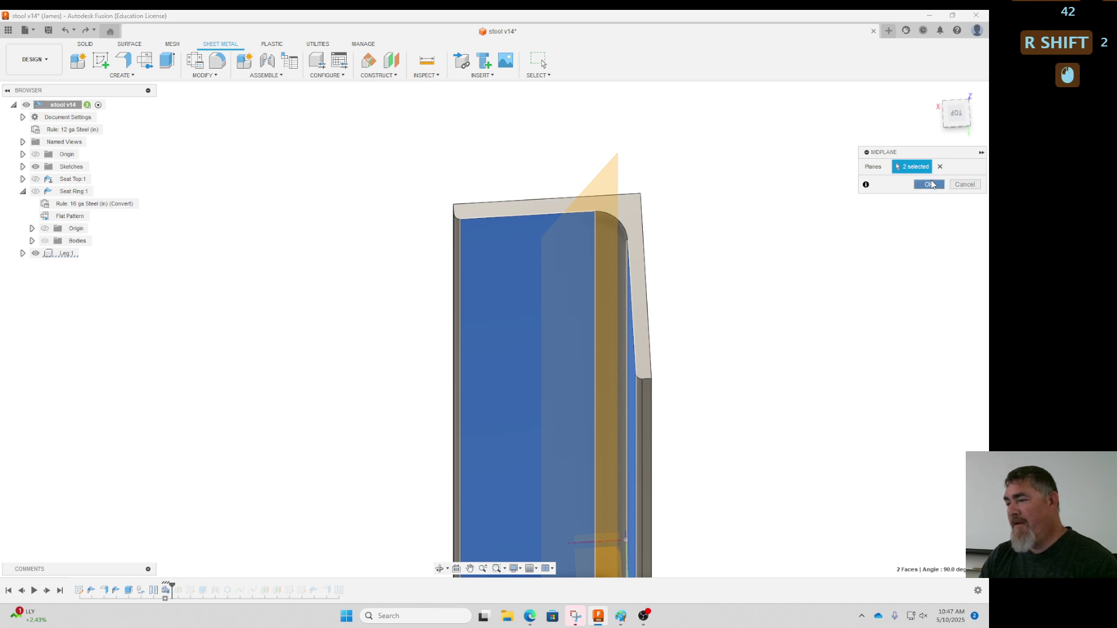
left_click(931, 184)
Start a new sketch on the midplane that runs through the leg's corner.
middle_click_drag(861, 262, 710, 412, "shift")
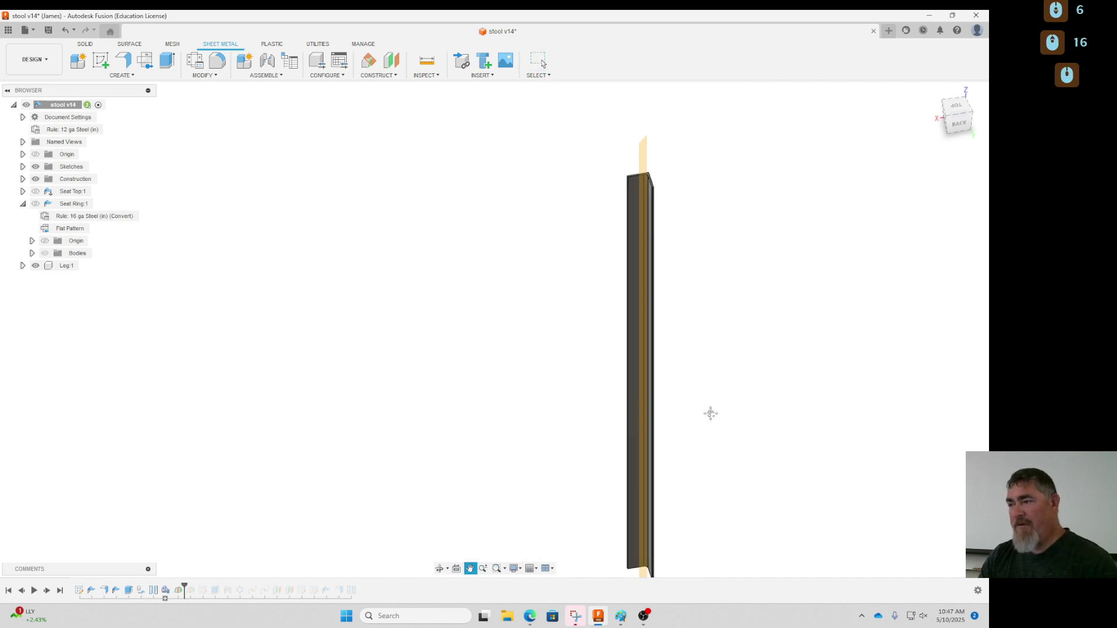
left_click(100, 59)
left_click(643, 156)
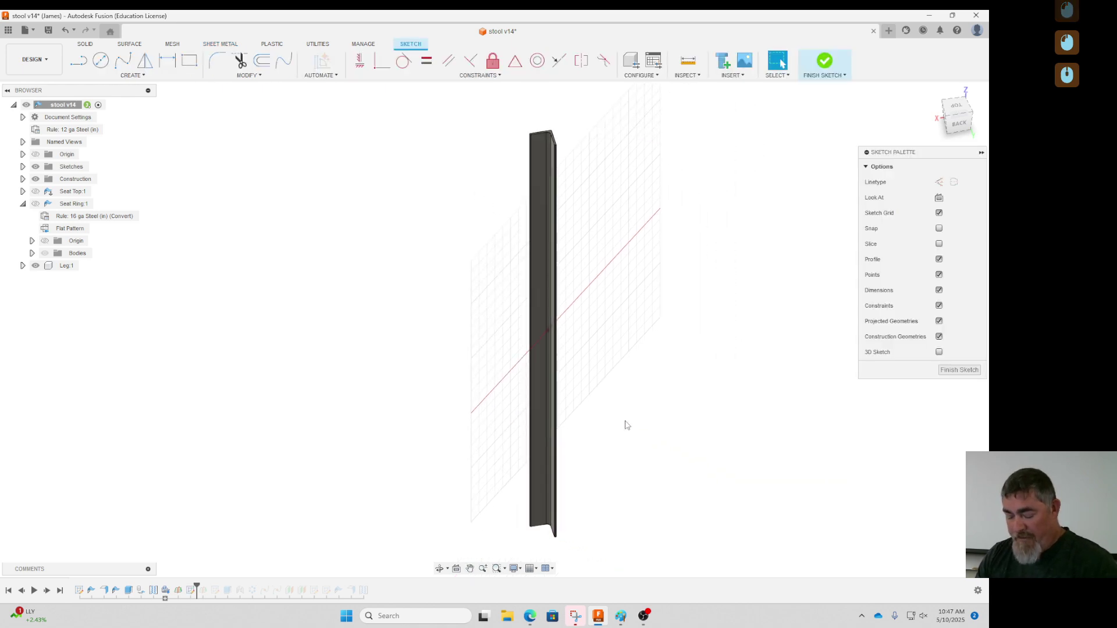
Set up a Spun Profile projection of the leg body, using its outer corner edge as the axis.
middle_click_drag(623, 424, 513, 185, "shift")
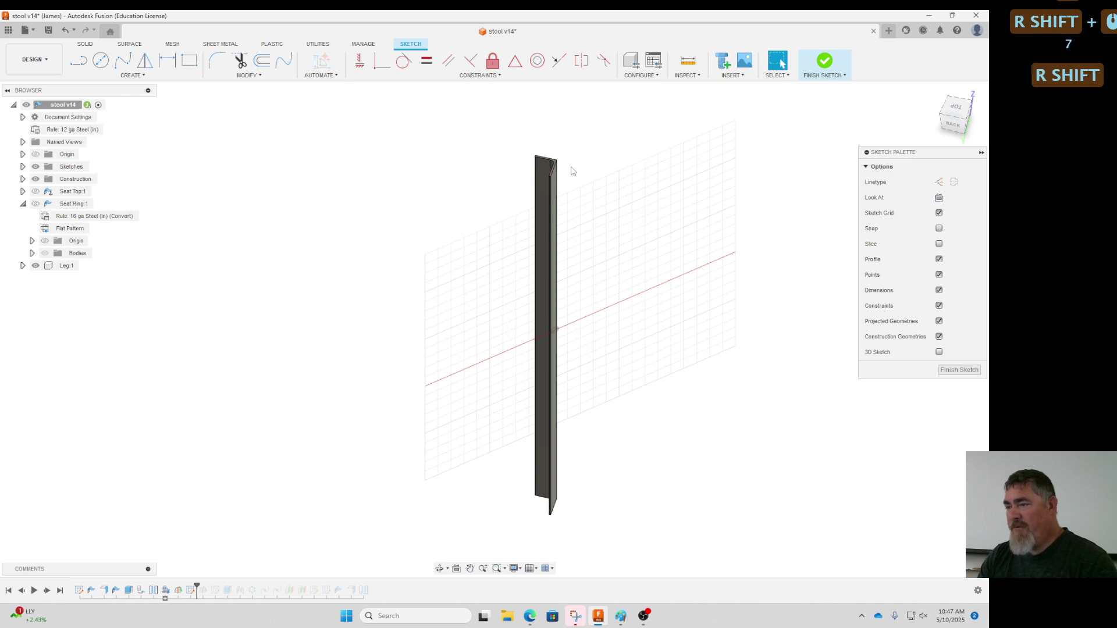
scroll(537, 170, "up", 16)
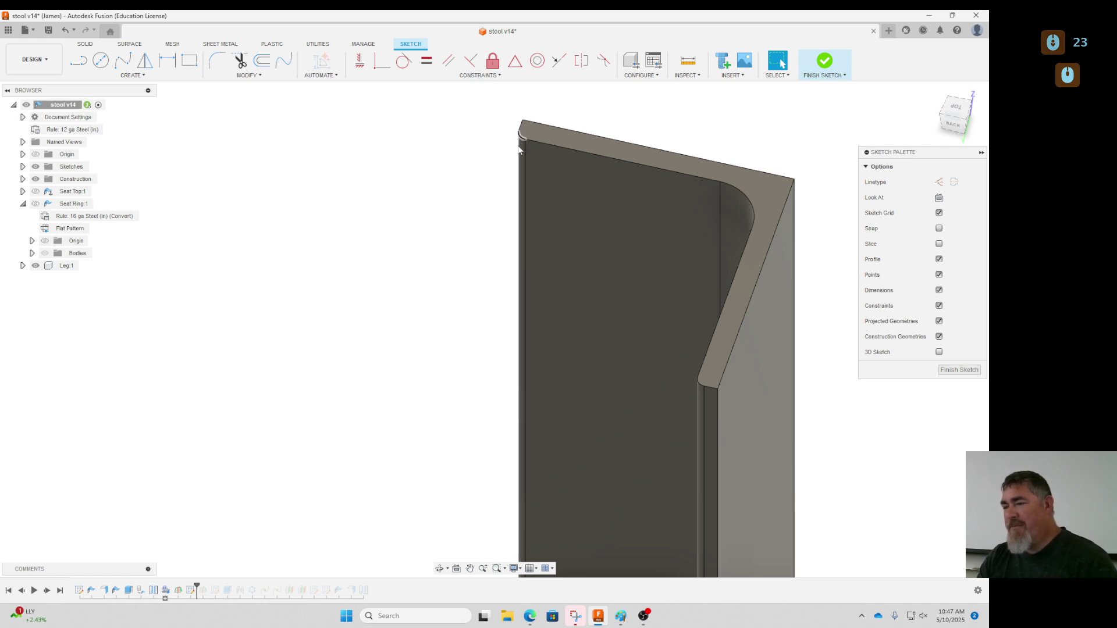
scroll(501, 173, "down", 10)
middle_click_drag(427, 281, 375, 192)
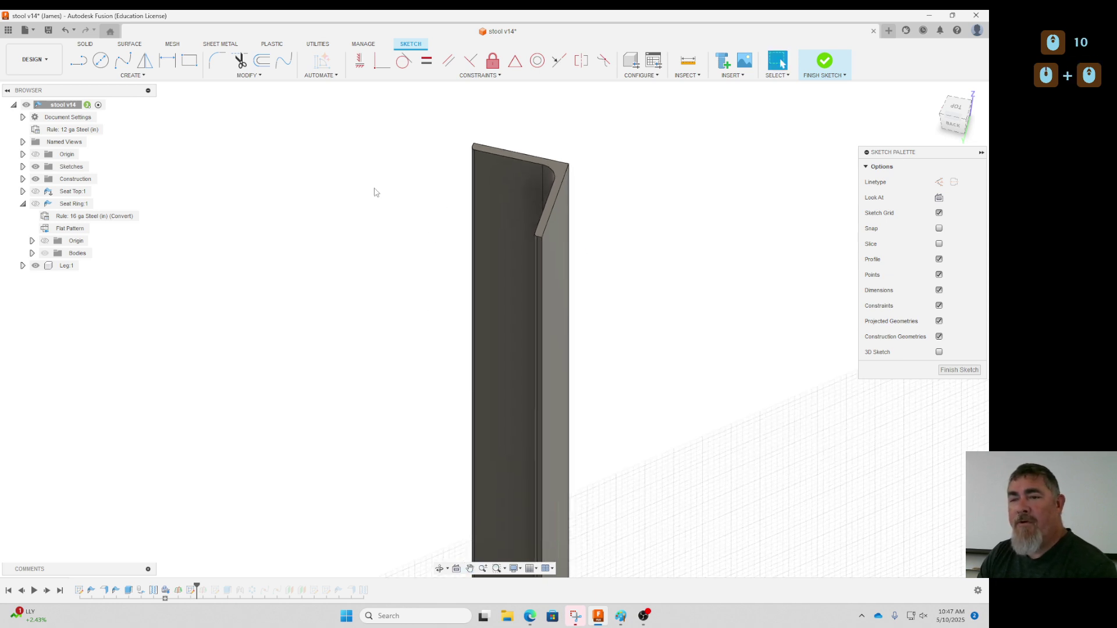
left_click(129, 79)
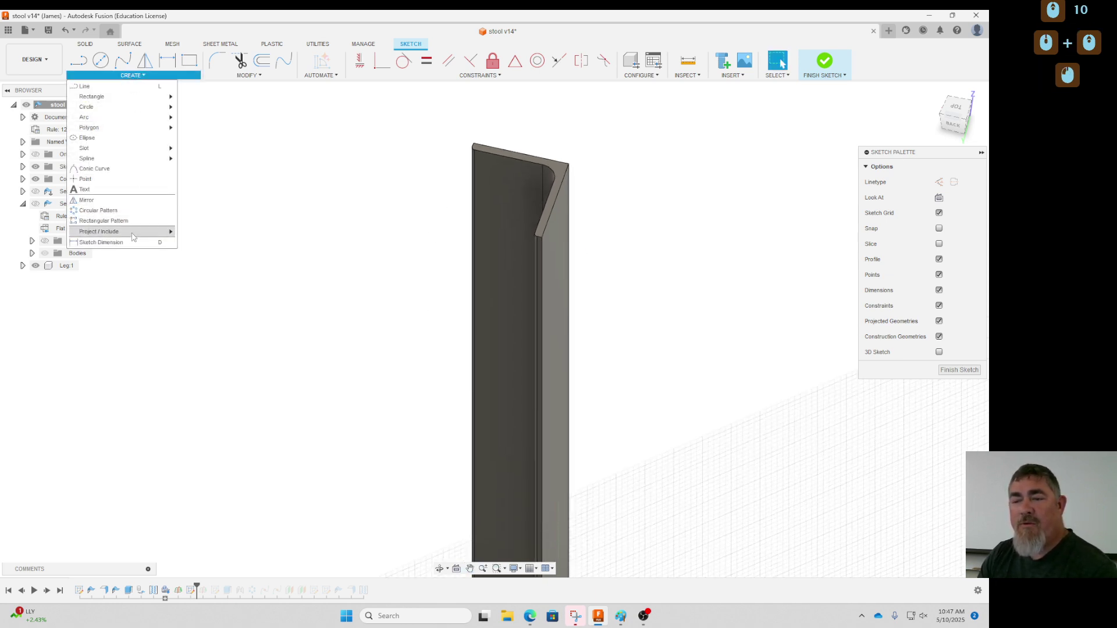
mouse_move(156, 233)
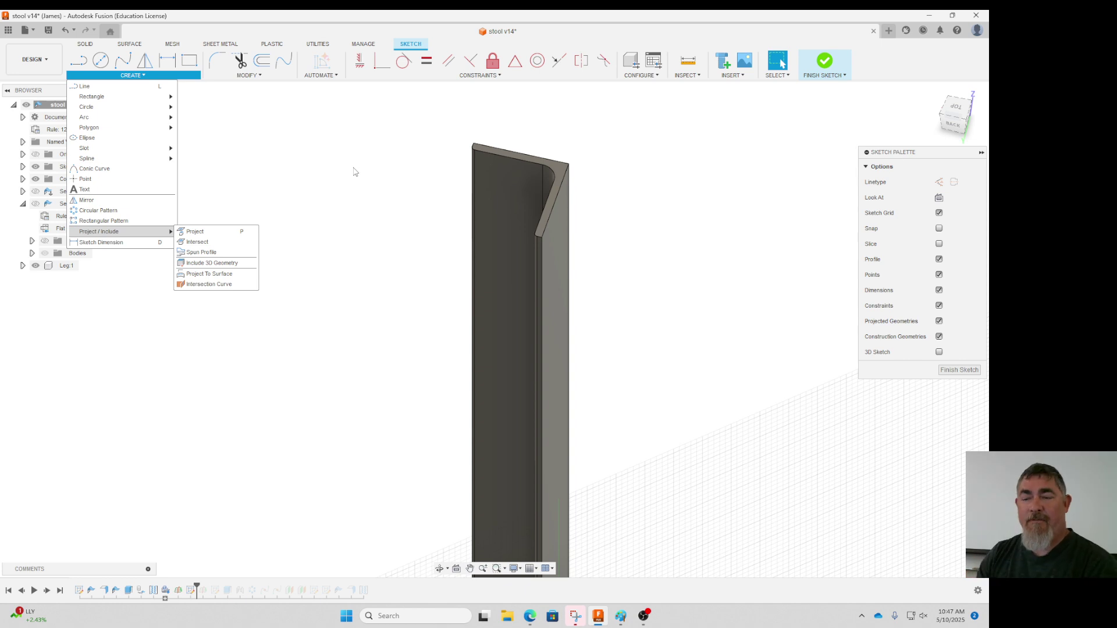
left_click(194, 252)
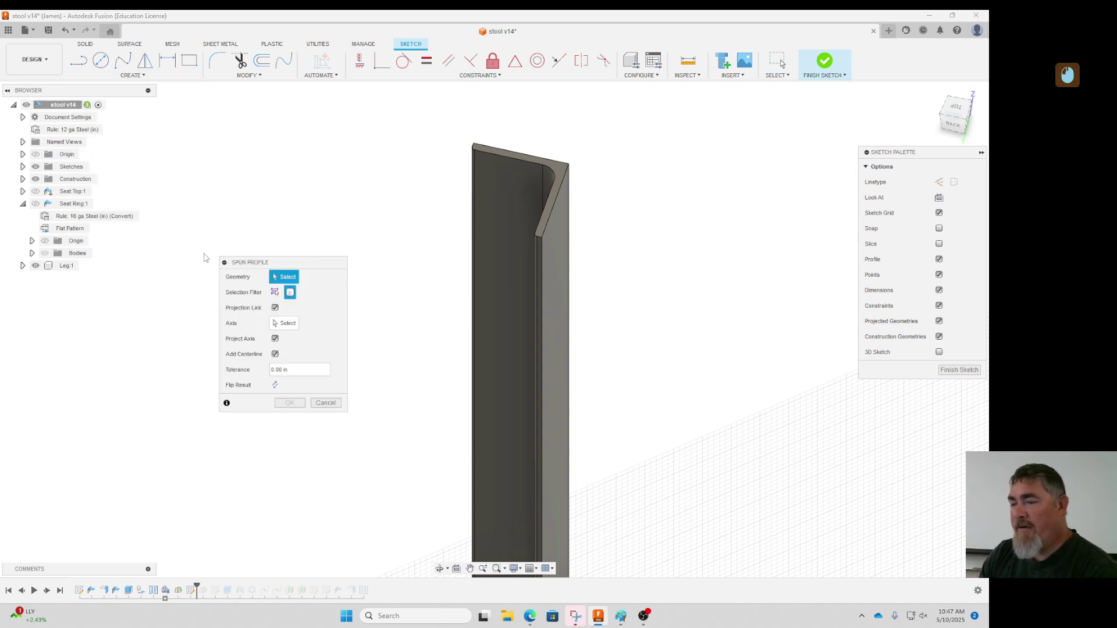
left_click(276, 292)
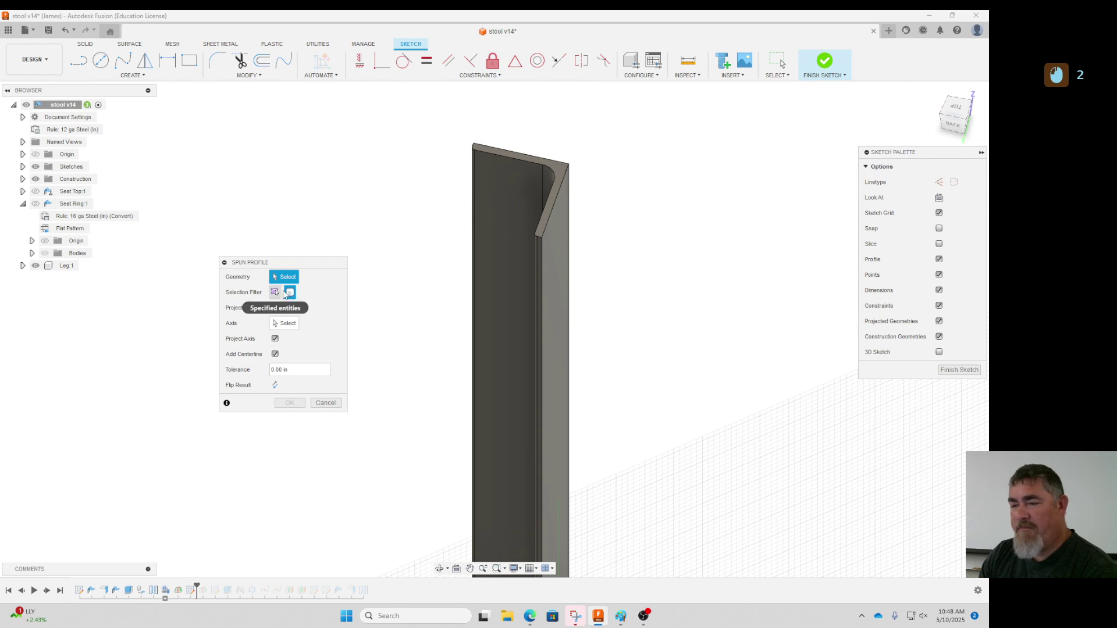
left_click(562, 292)
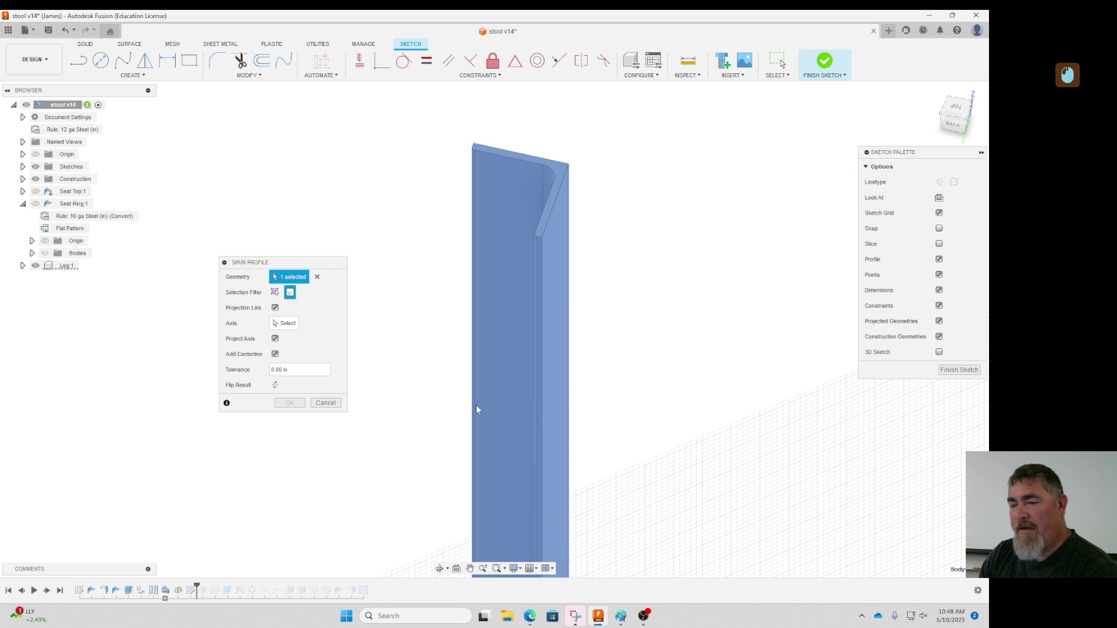
left_click(288, 323)
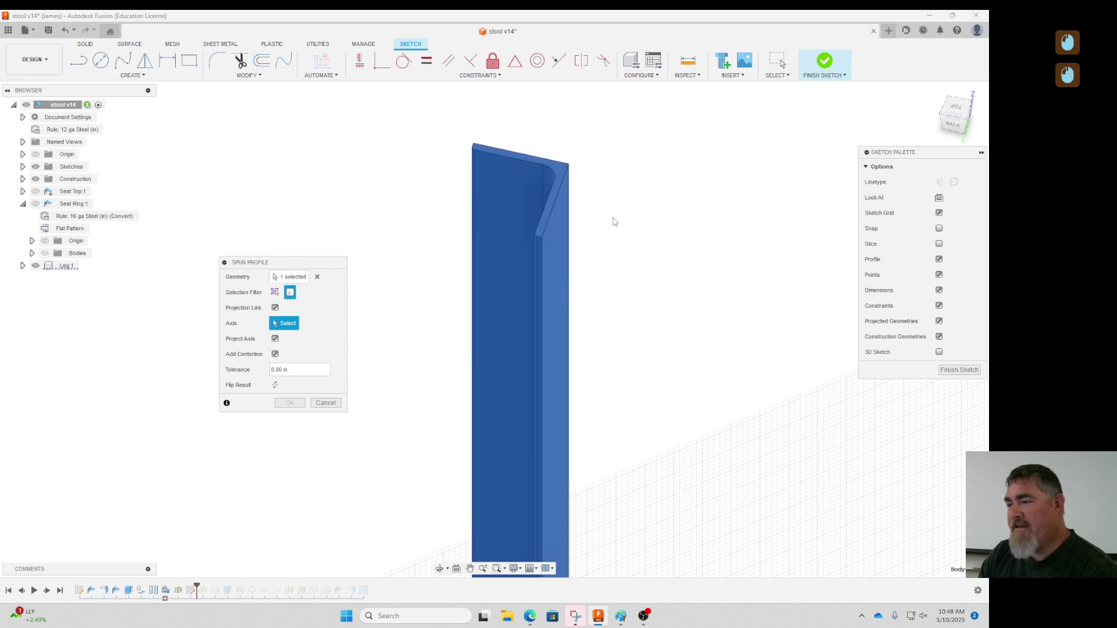
left_click(568, 207)
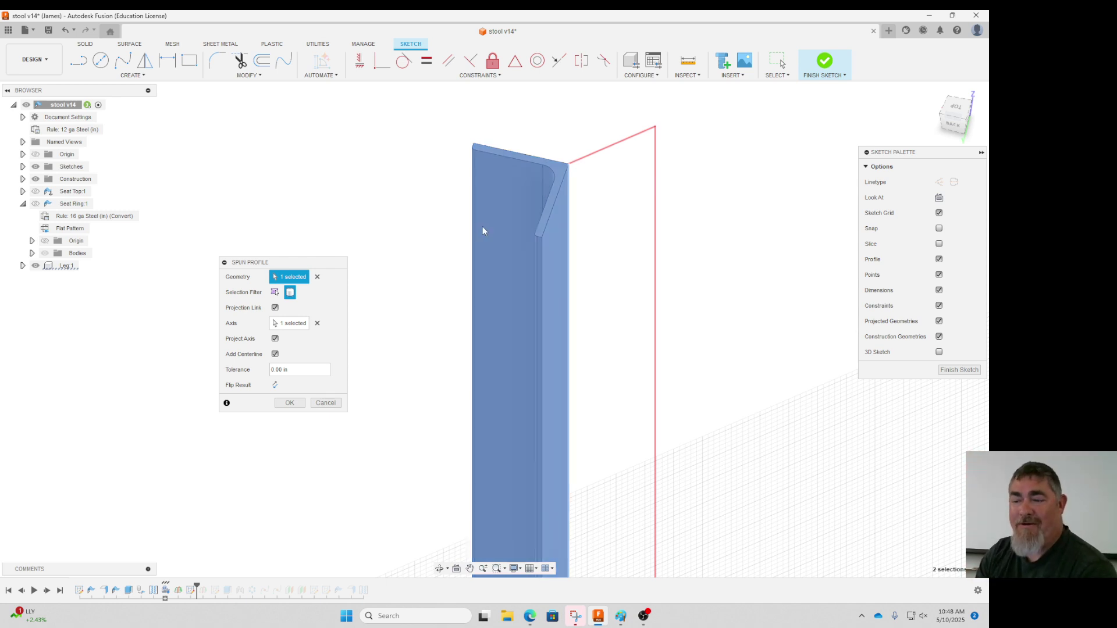
Flip the spun profile onto the leg's inner side and create it in the sketch.
scroll(474, 231, "down", 2)
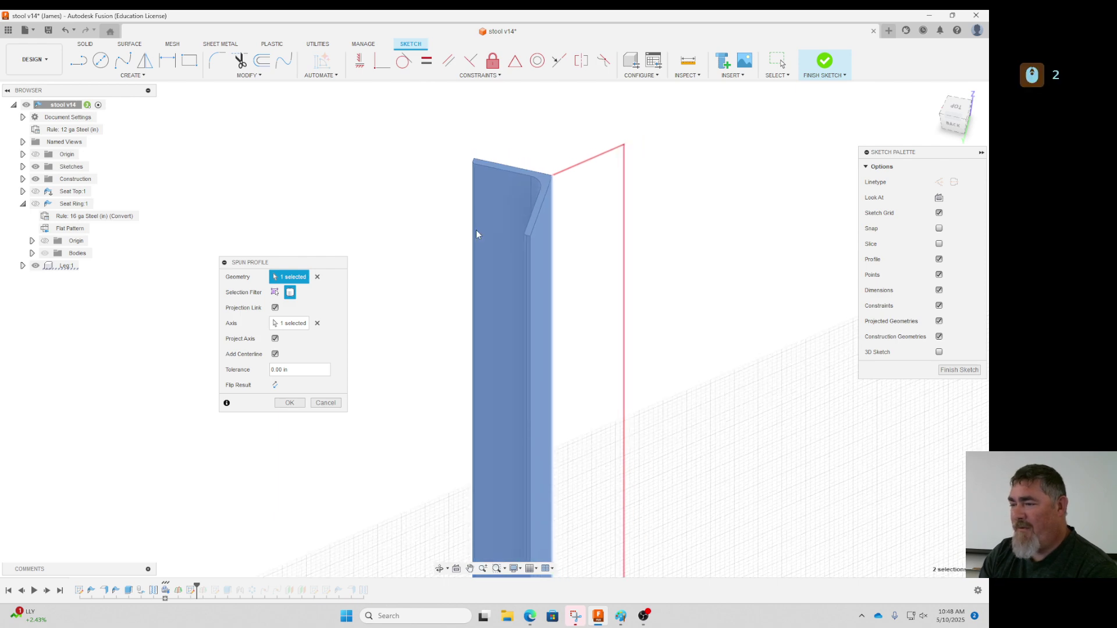
left_click(275, 386)
scroll(449, 394, "up", 6)
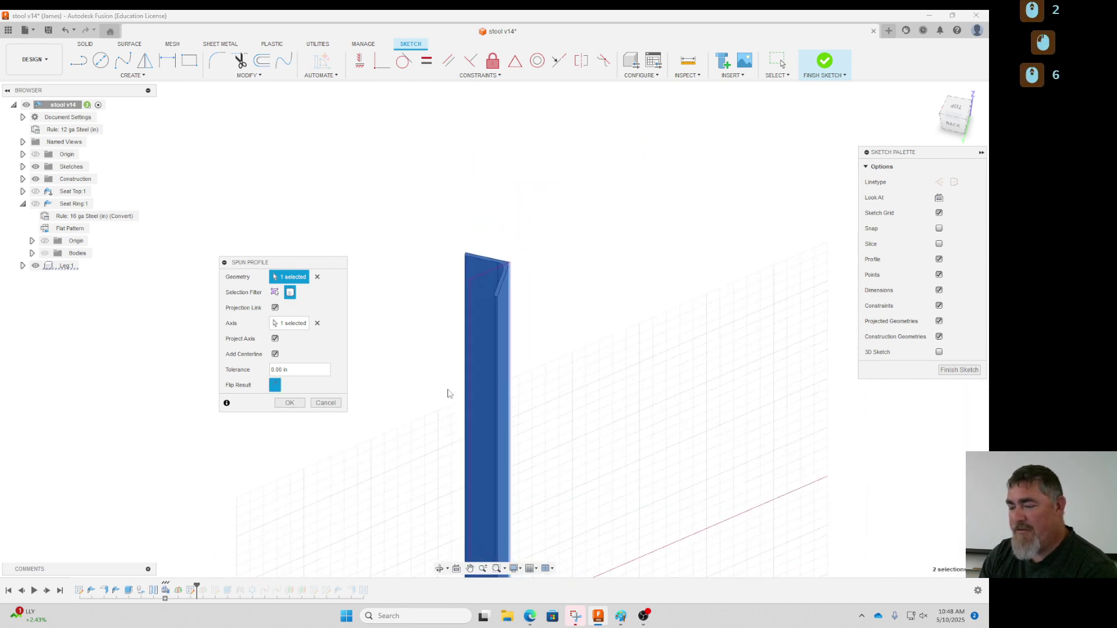
scroll(466, 293, "down", 5)
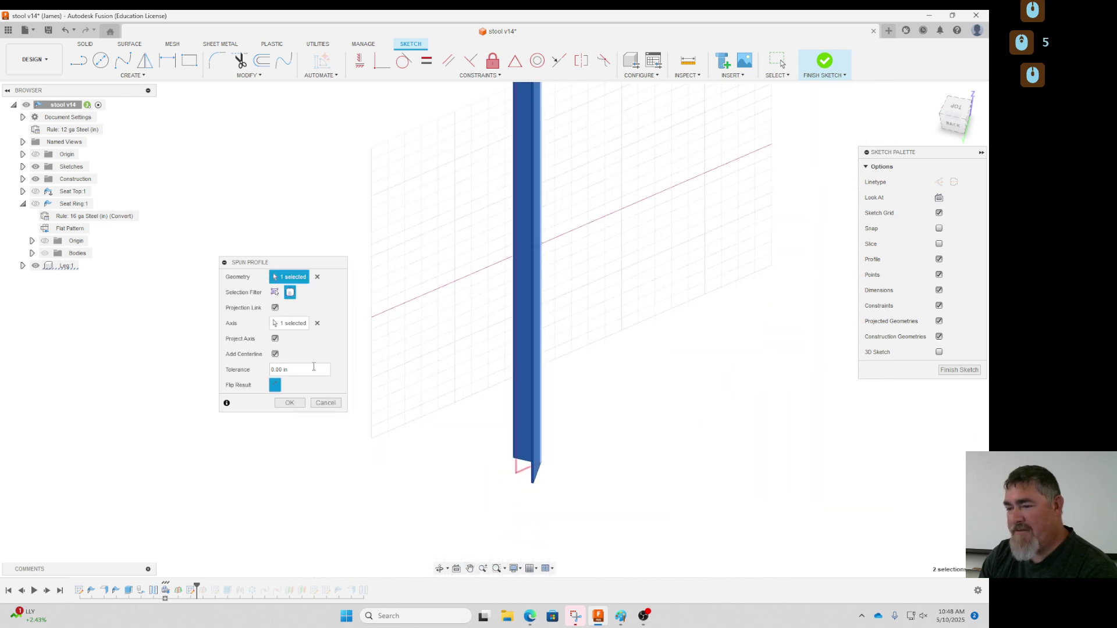
left_click(289, 403)
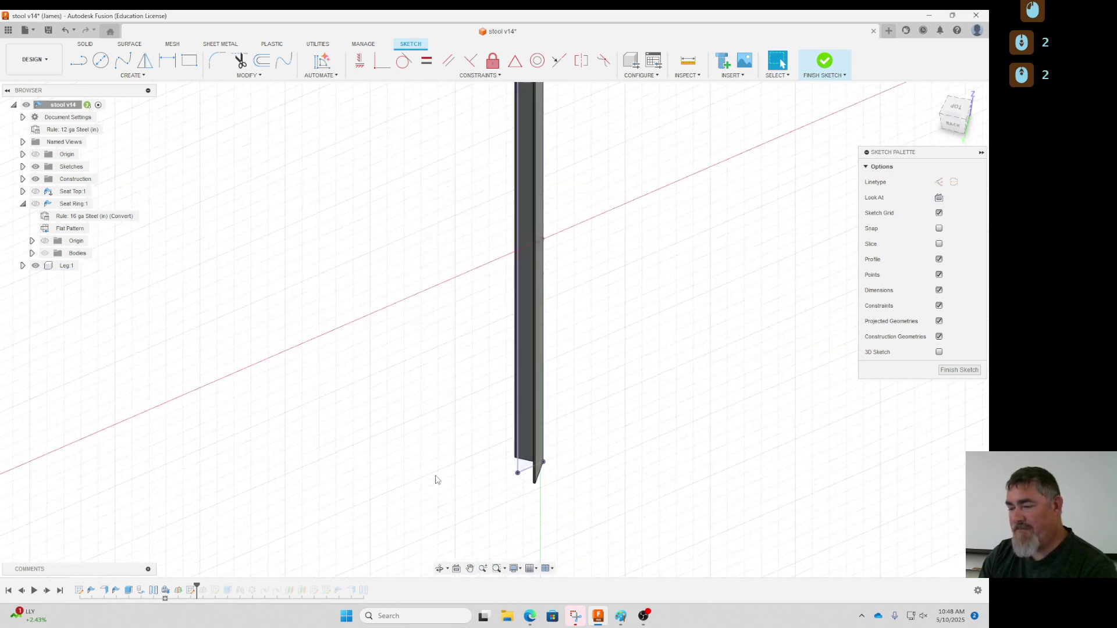
Sketch two slanted lines across the leg's spun profile, one at the lower end and one about 2.63 in long higher up.
middle_click_drag(433, 479, 361, 523)
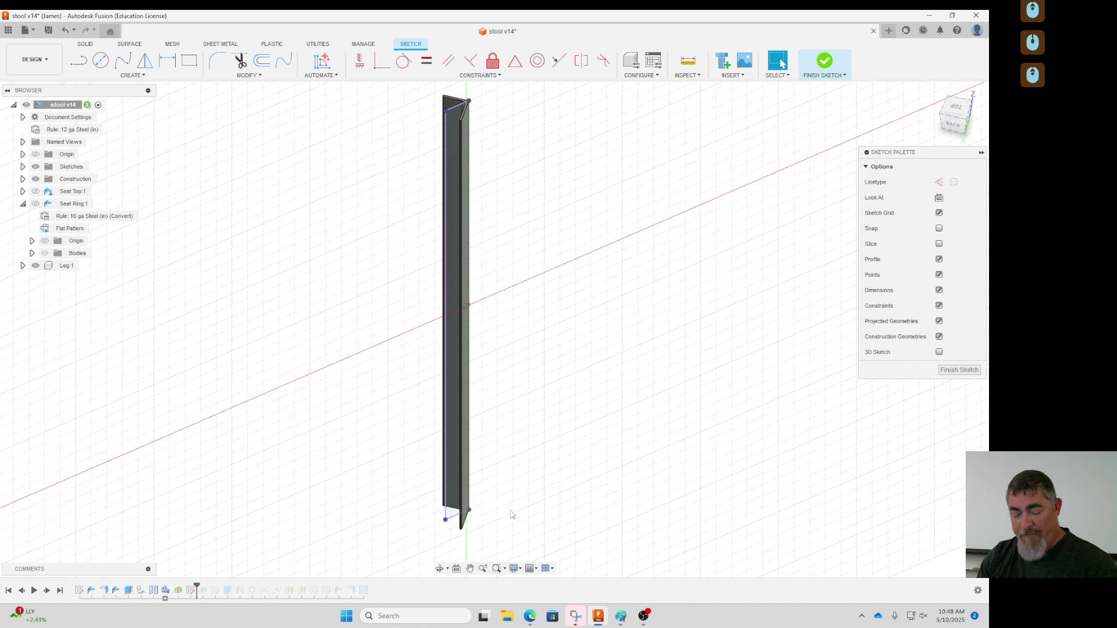
key("l")
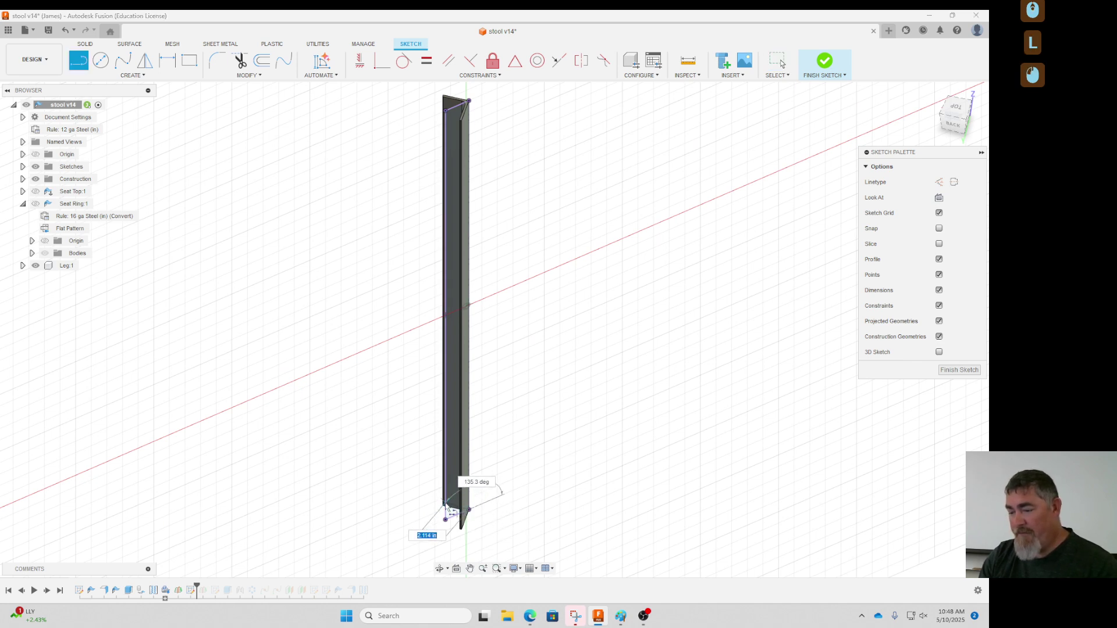
scroll(469, 520, "down", 6)
scroll(462, 401, "up", 13)
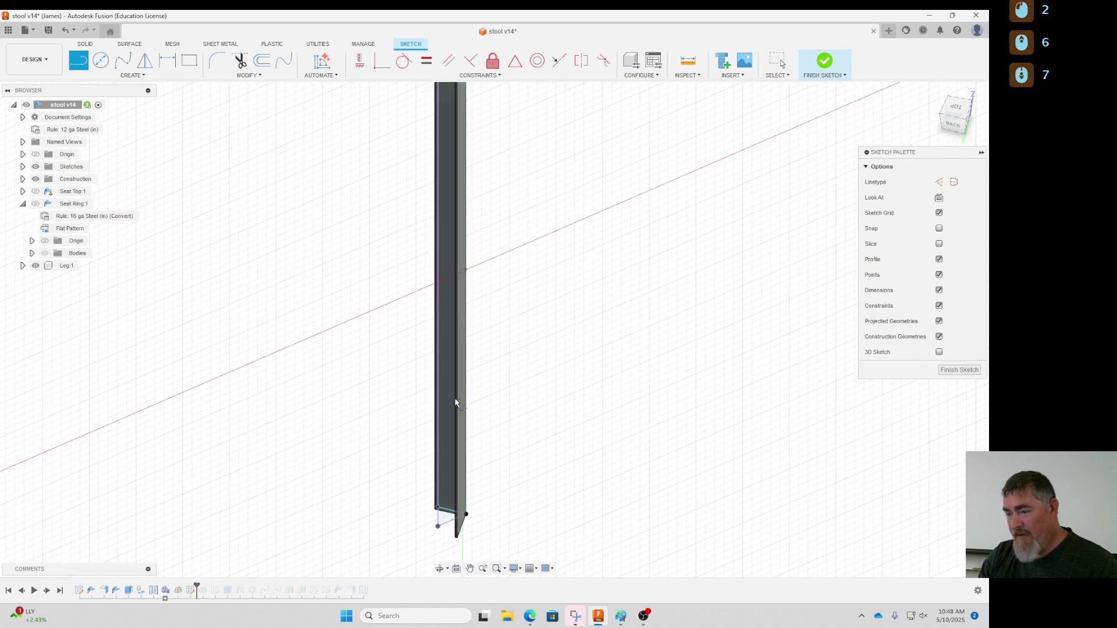
left_click(472, 401)
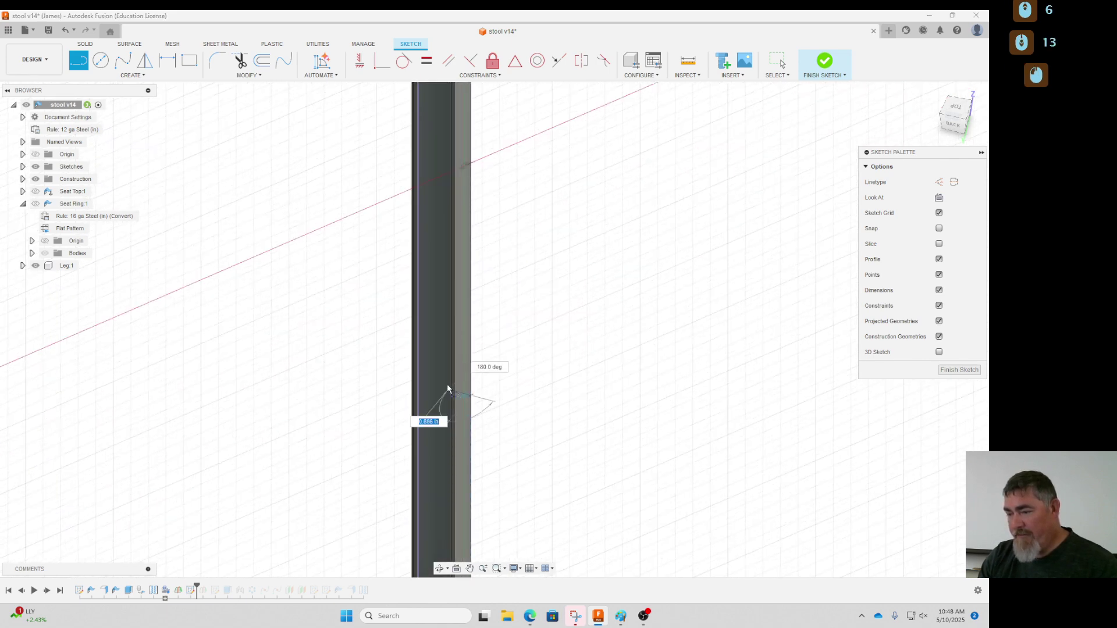
left_click(416, 366)
scroll(320, 463, "down", 3)
middle_click_drag(329, 426, 337, 324)
key("Escape")
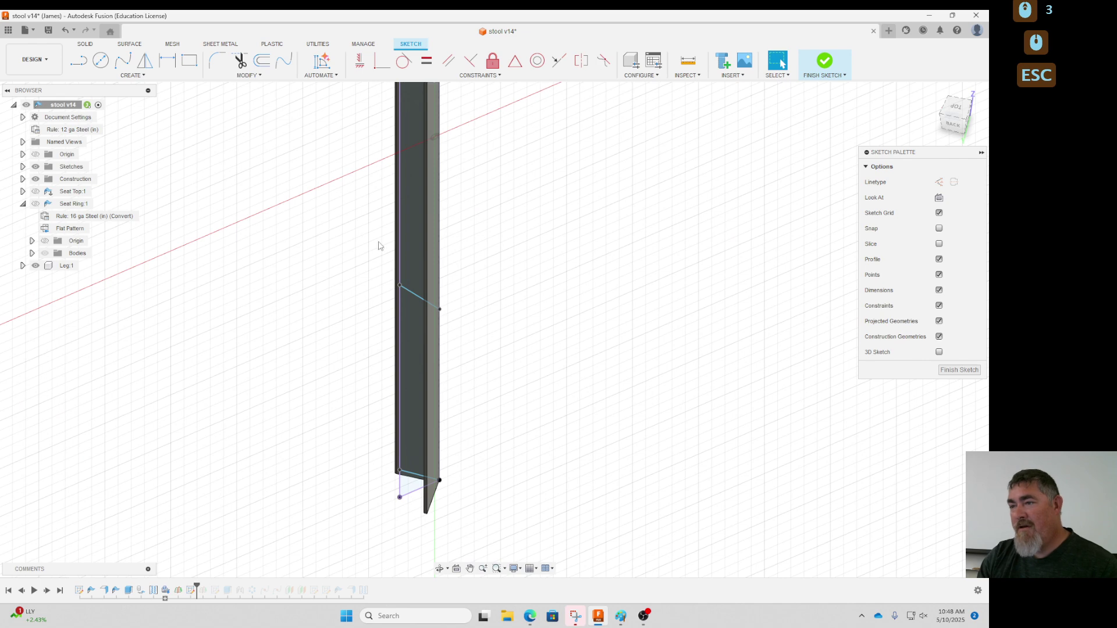
Constrain the two slanted lines across the leg profile to be parallel.
left_click(445, 61)
left_click(420, 294)
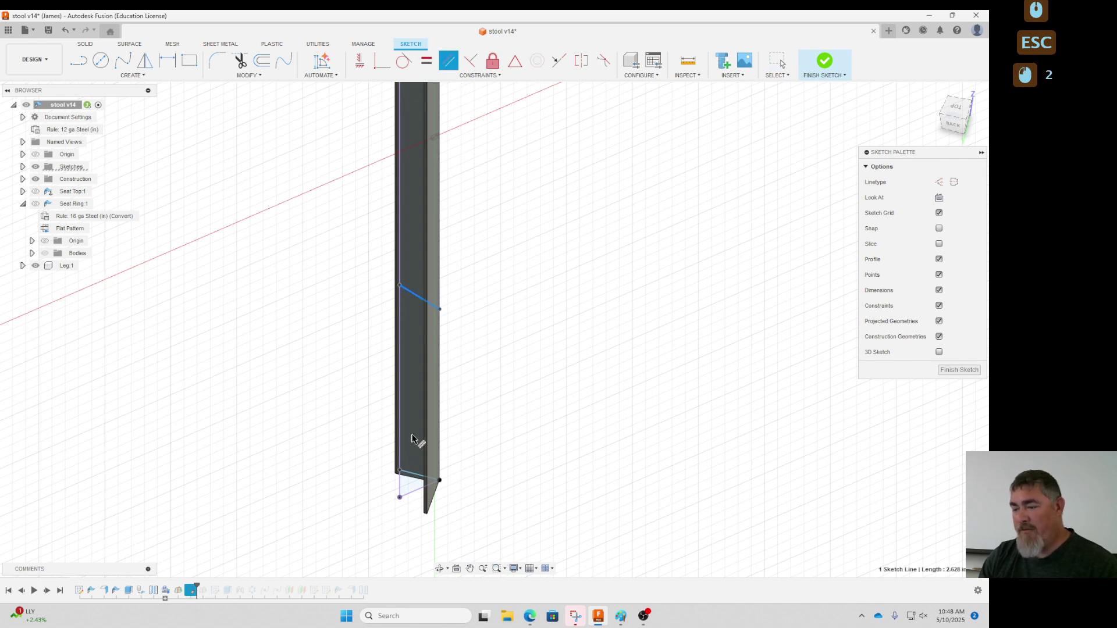
left_click(414, 478)
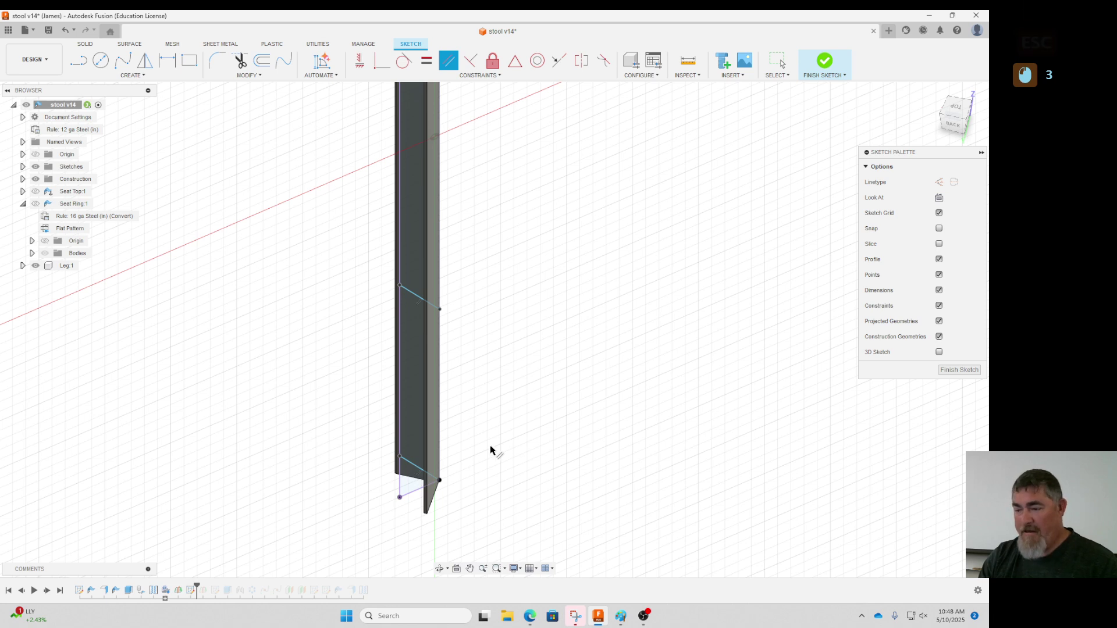
Dimension the angle between the lower slanted line and the leg profile's bottom edge at 15 degrees.
key("d")
left_click(410, 465)
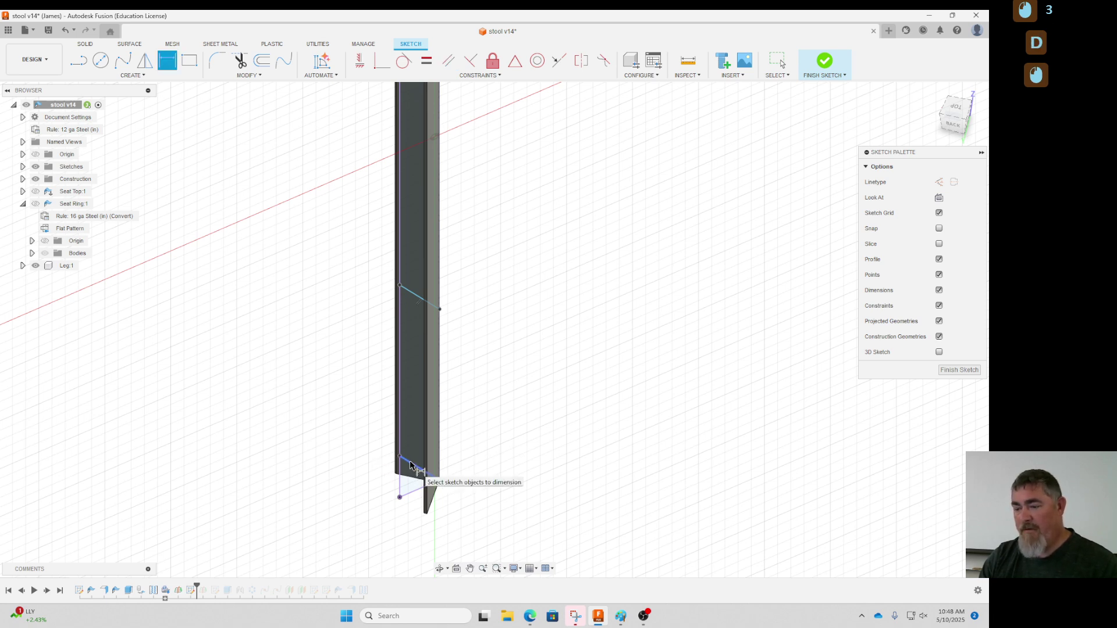
left_click(412, 492)
left_click(362, 481)
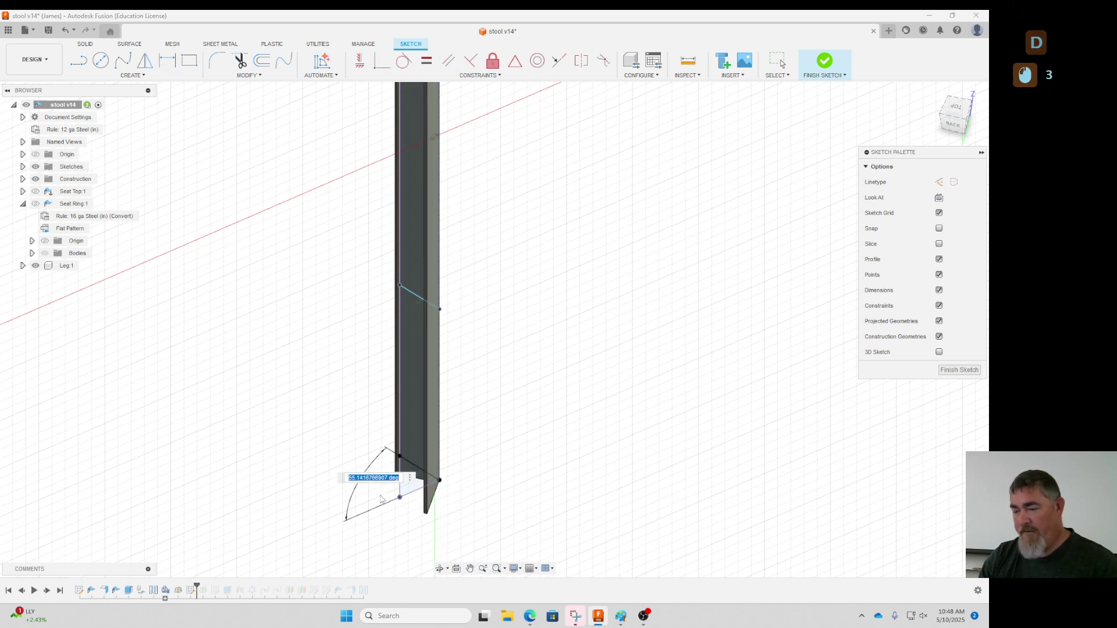
type("15")
key("KP_Enter")
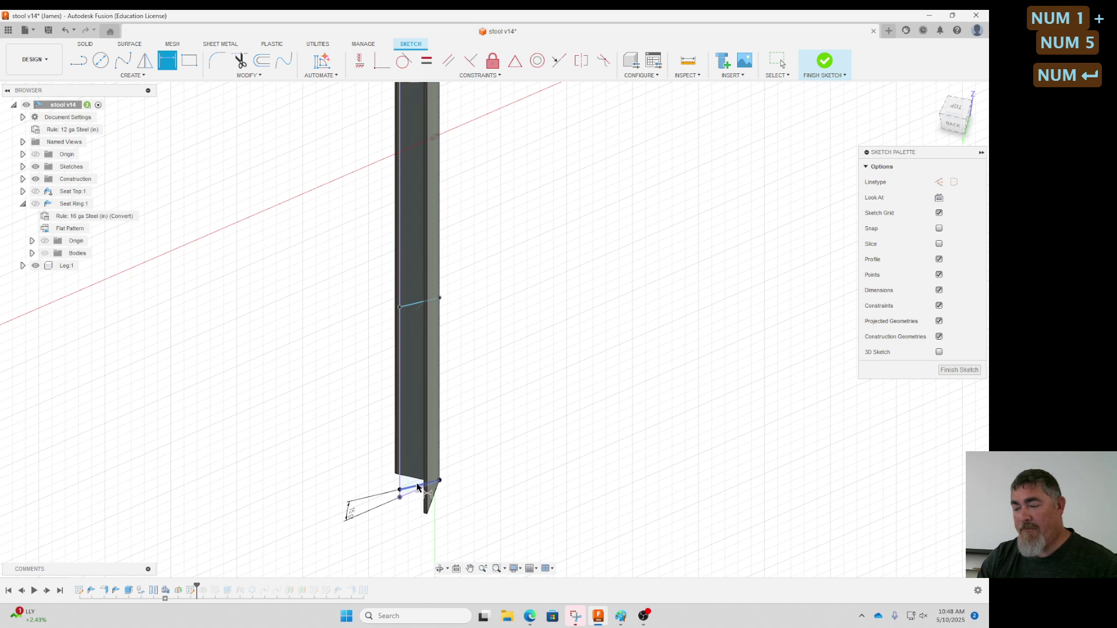
Dimension the distance between the two parallel slanted lines at 27 in.
left_click(418, 488)
left_click(422, 303)
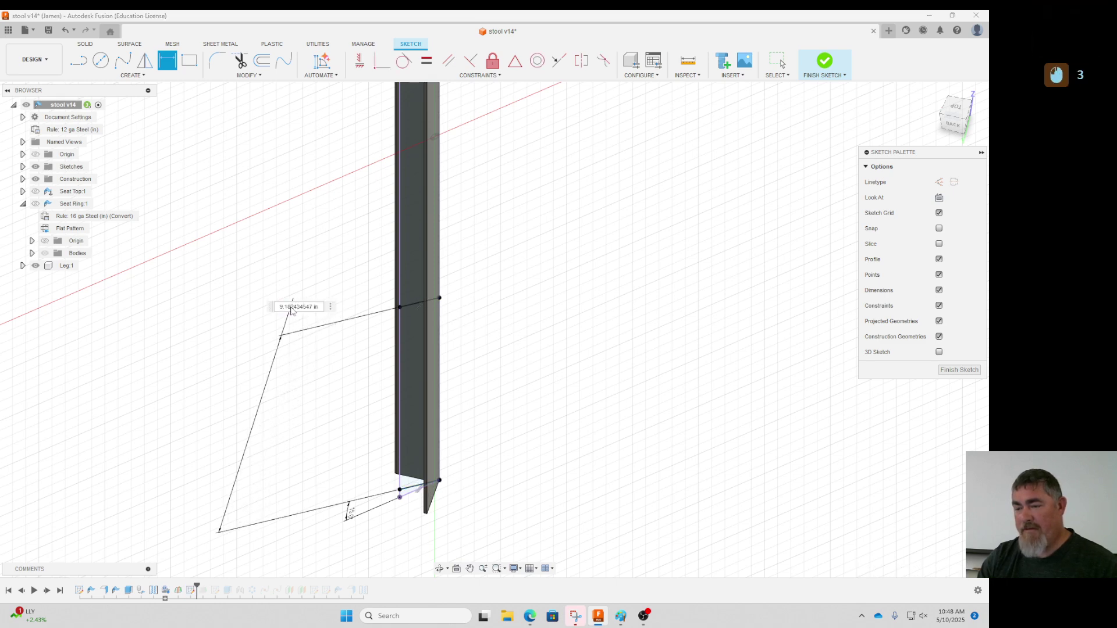
left_click(292, 311)
type("27")
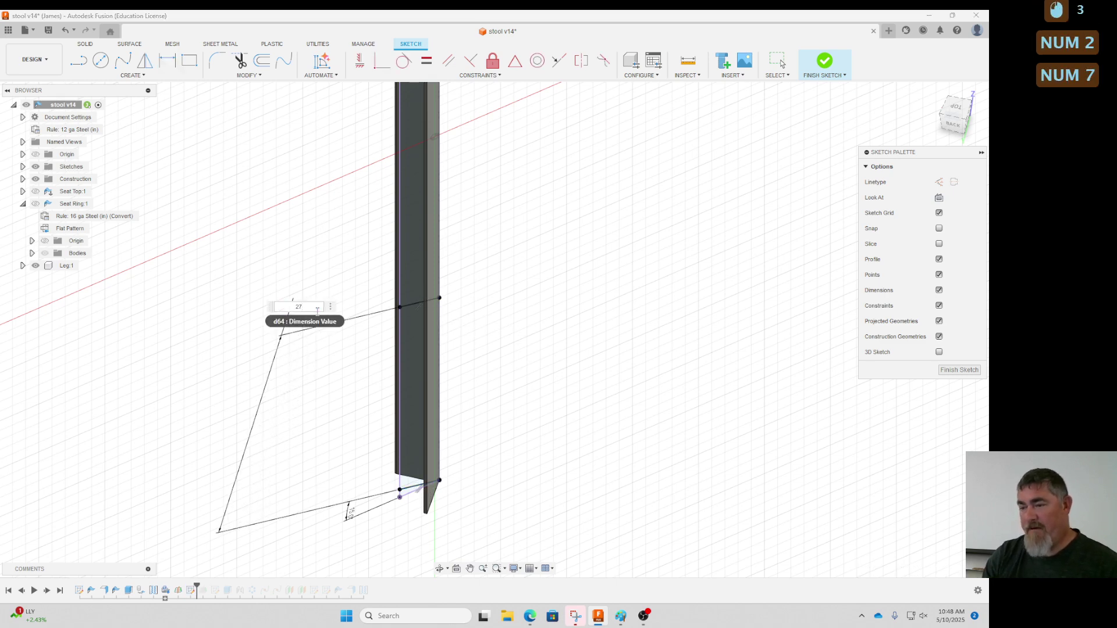
key("Return")
Change the spacing between the two parallel slanted lines to 15 in.
left_click(516, 194)
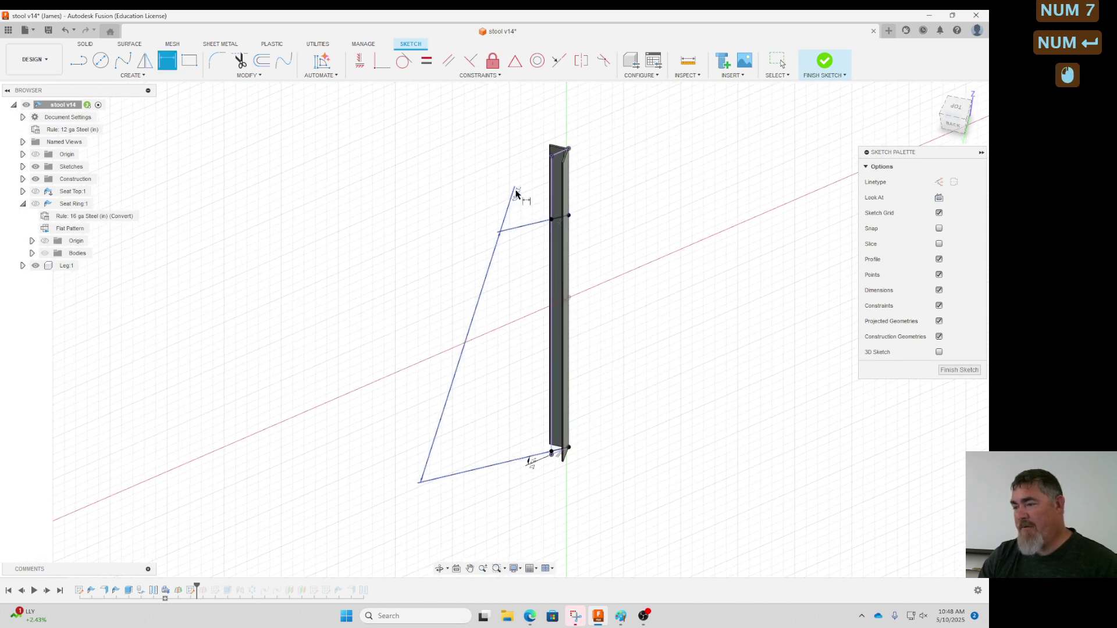
left_click(522, 197)
type("15")
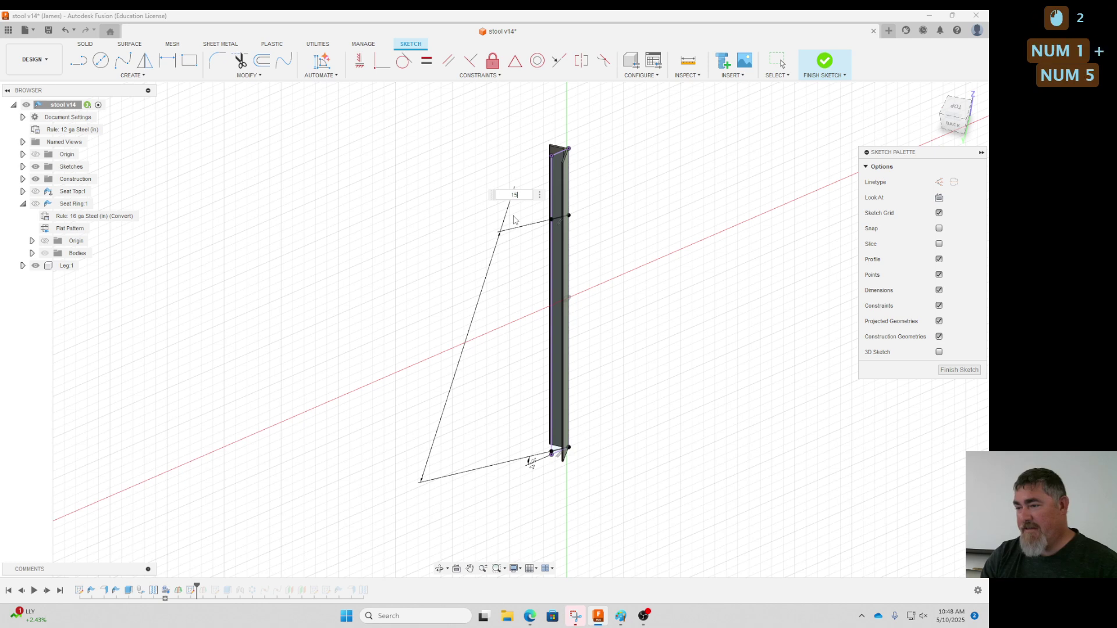
key("Return")
Set the spacing between the two parallel slanted lines to 10 in and finish the sketch.
double_click(505, 314)
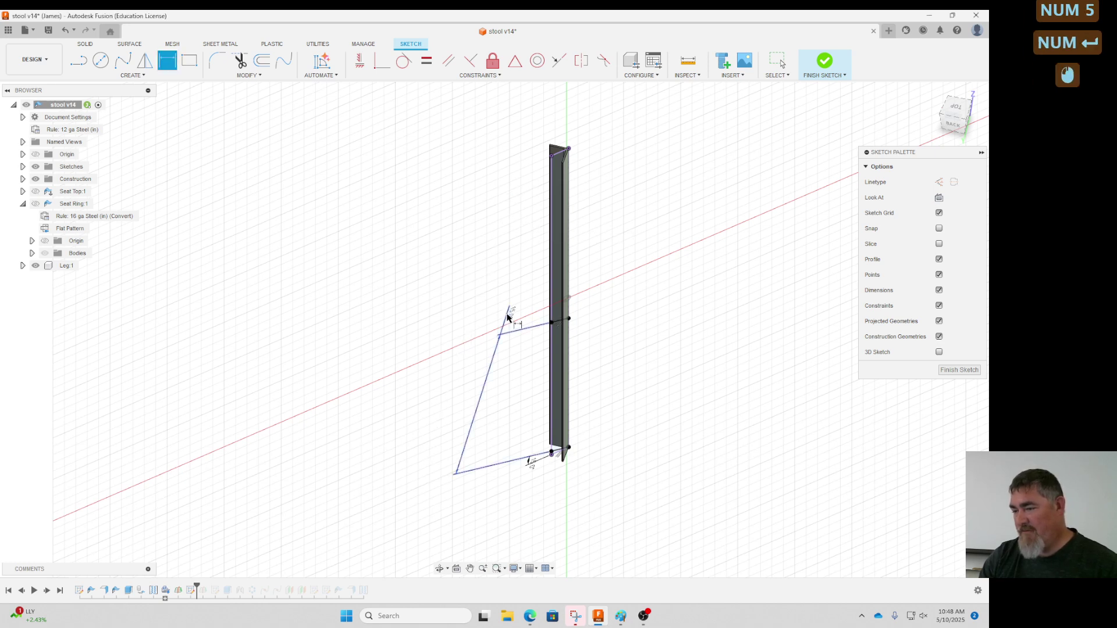
type("10")
key("Return")
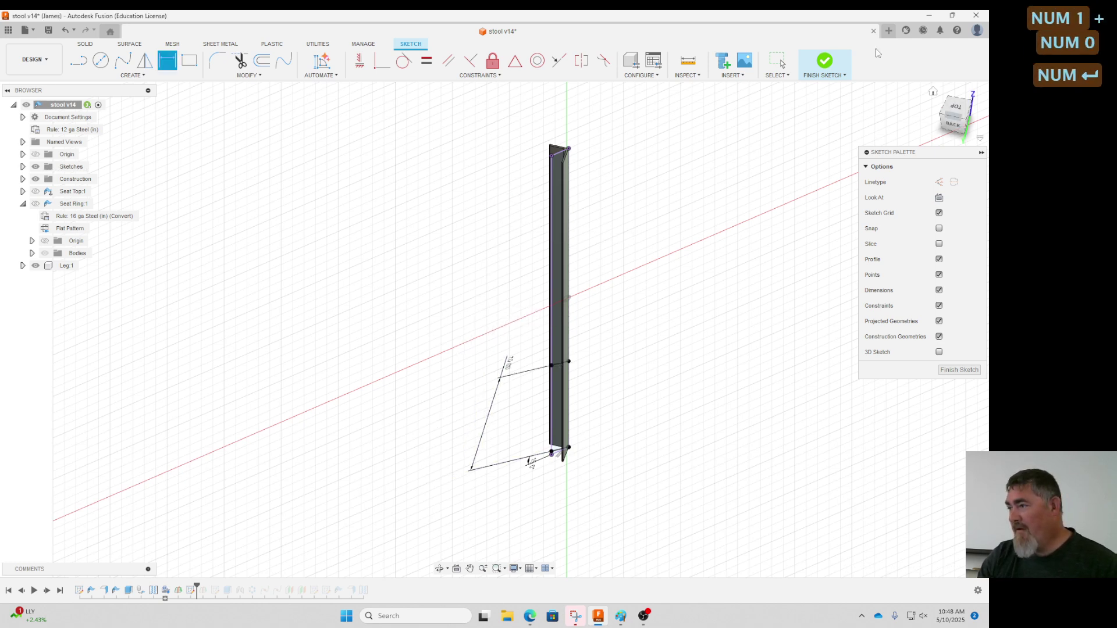
left_click(824, 61)
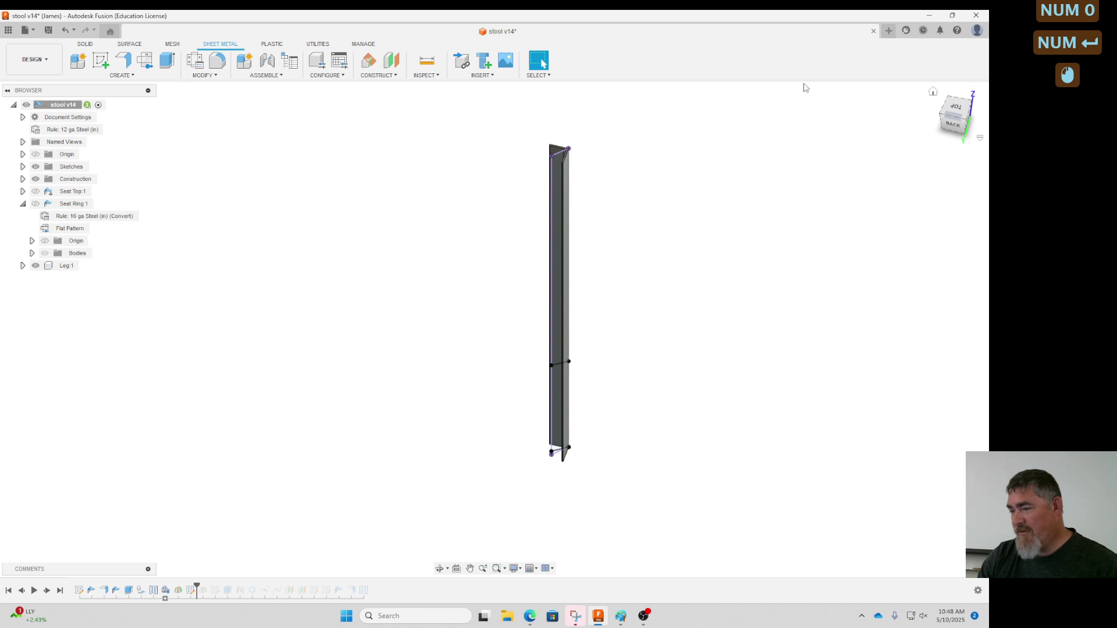
Extrude-cut the profile above the upper slanted line and the wedge at the leg's lower end, using Symmetric direction and extent All.
left_click(169, 63)
left_click(557, 169)
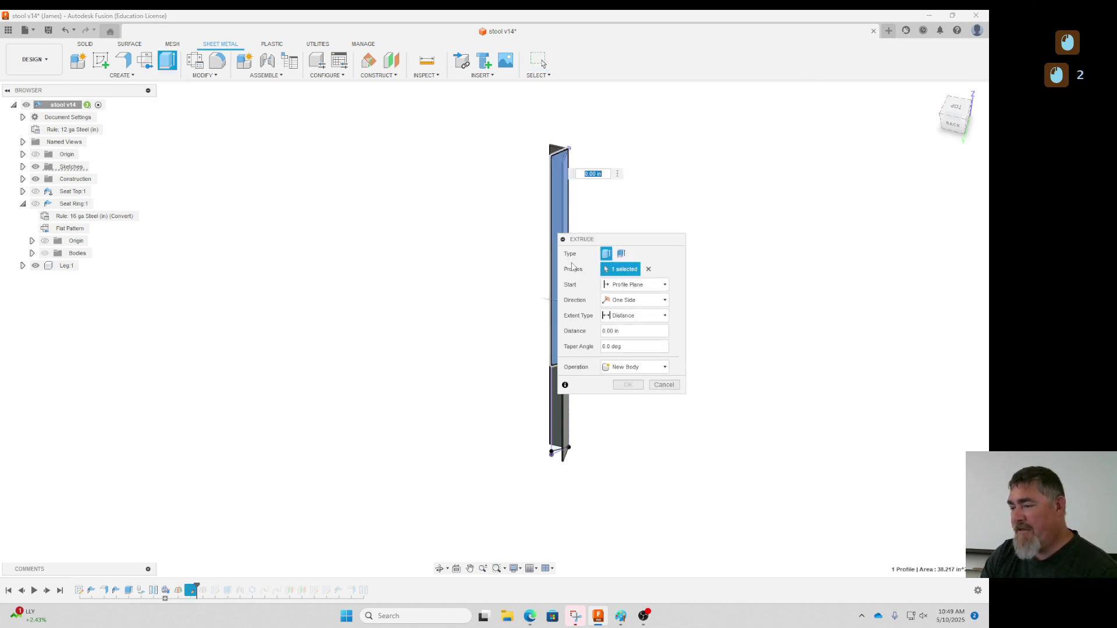
scroll(557, 446, "down", 10)
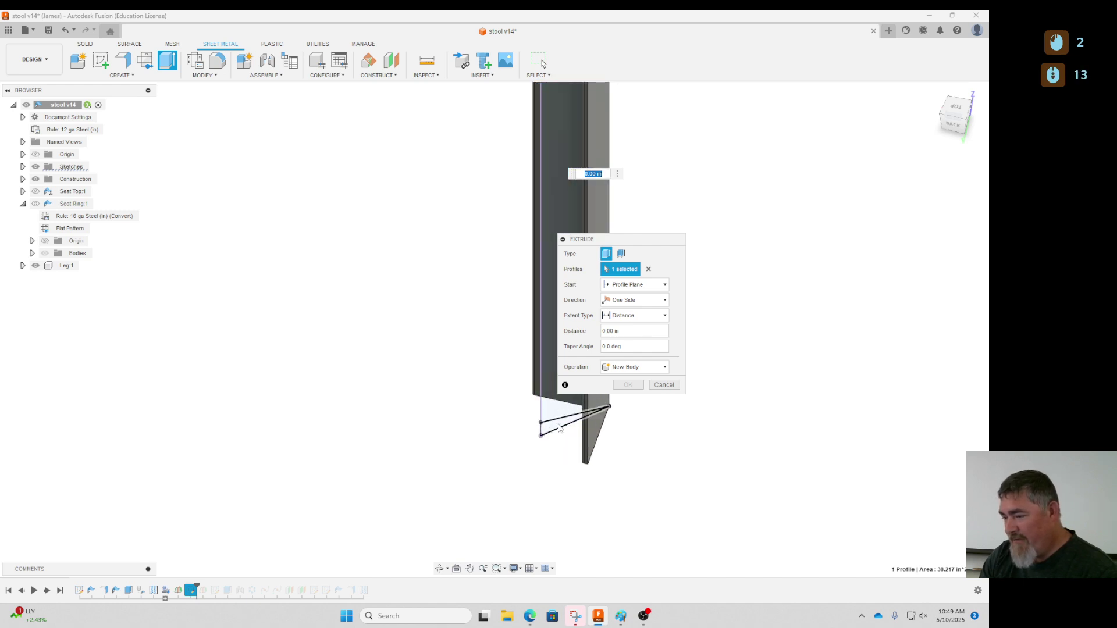
left_click(559, 428)
scroll(559, 433, "up", 8)
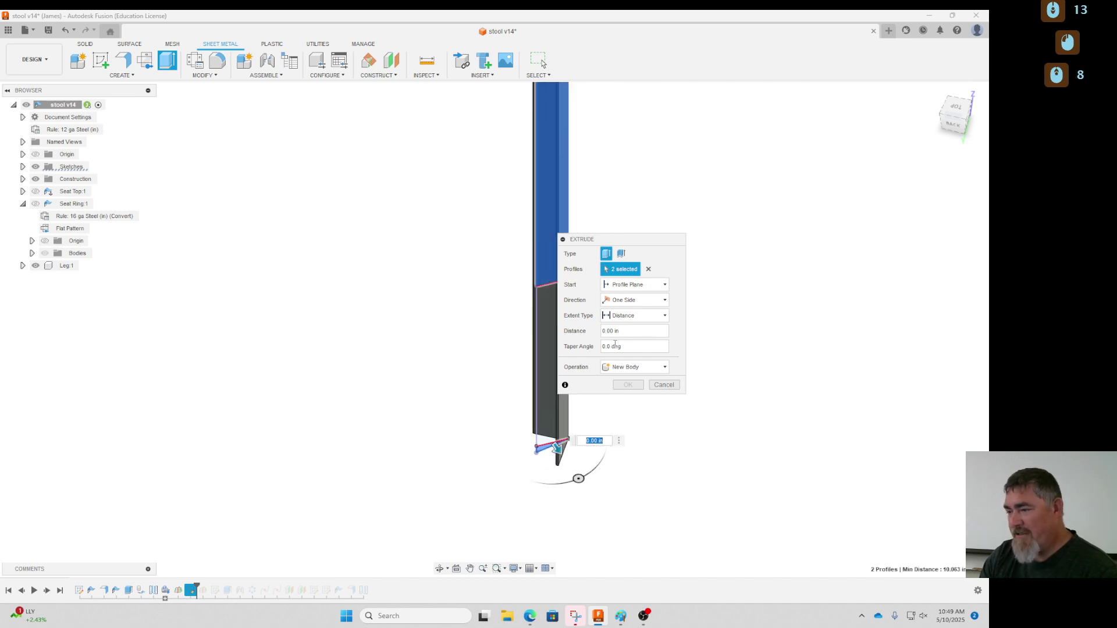
left_click(637, 302)
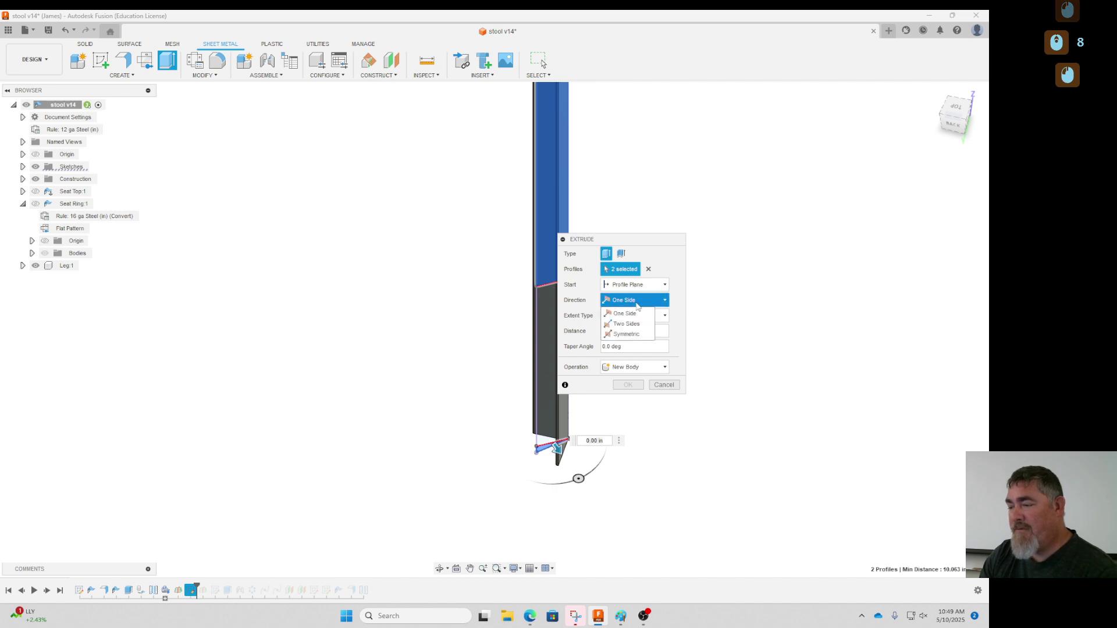
left_click(629, 326)
left_click(634, 315)
left_click(622, 339)
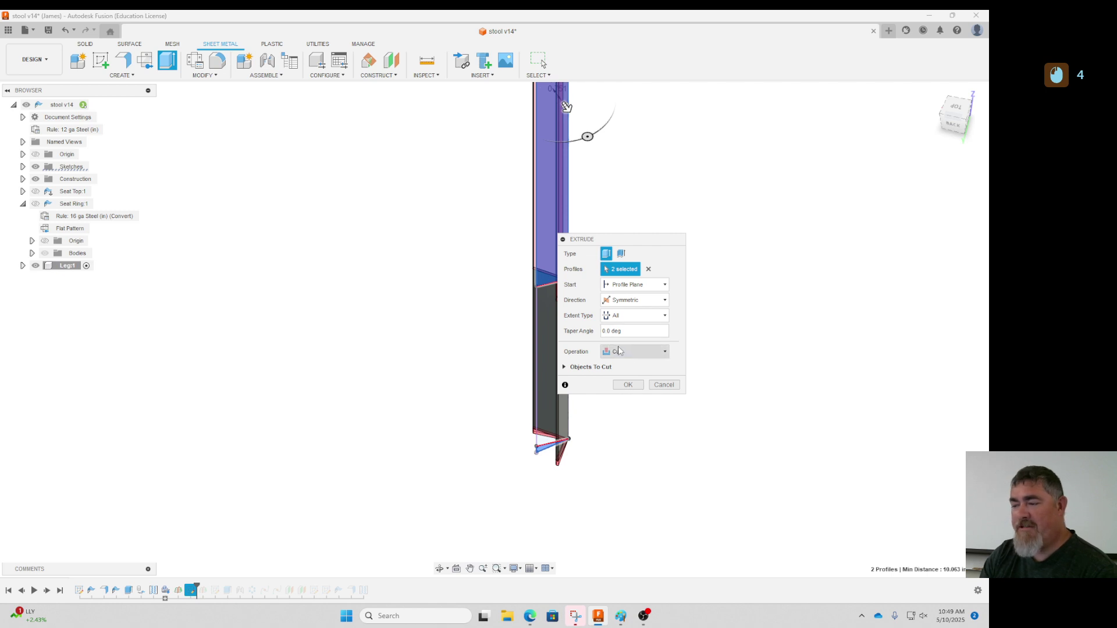
left_click(628, 384)
Show the Seat Top component and inspect the trimmed leg's position relative to it.
scroll(641, 384, "down", 4)
middle_click_drag(640, 384, 616, 357, "shift")
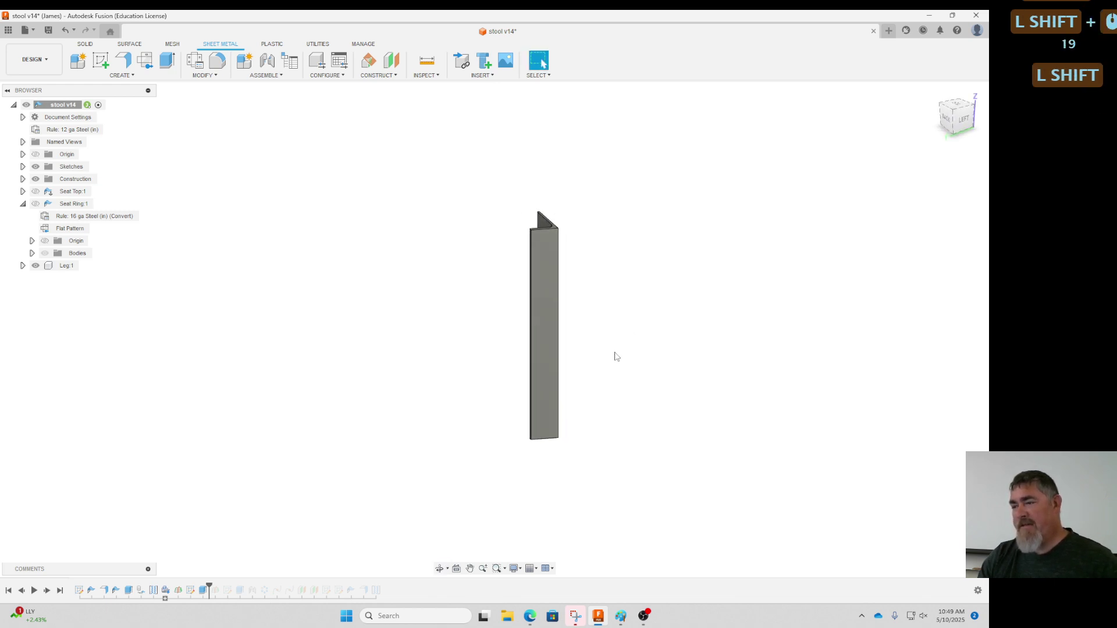
scroll(607, 387, "down", 3)
scroll(607, 387, "down", 9)
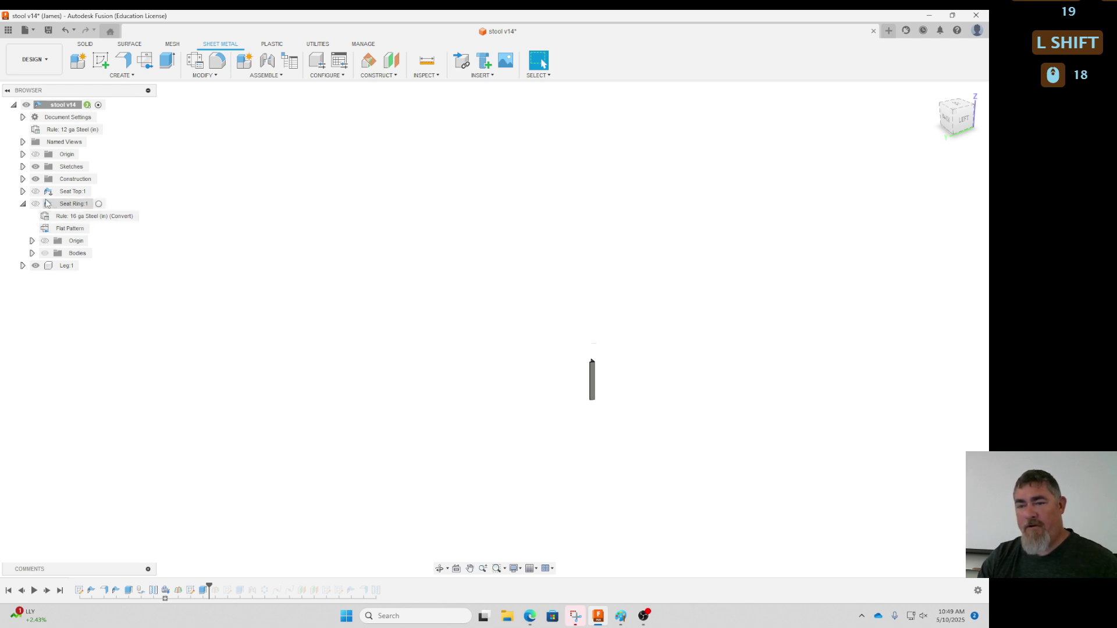
left_click(35, 191)
scroll(507, 427, "down", 4)
middle_click_drag(506, 426, 586, 407, "shift")
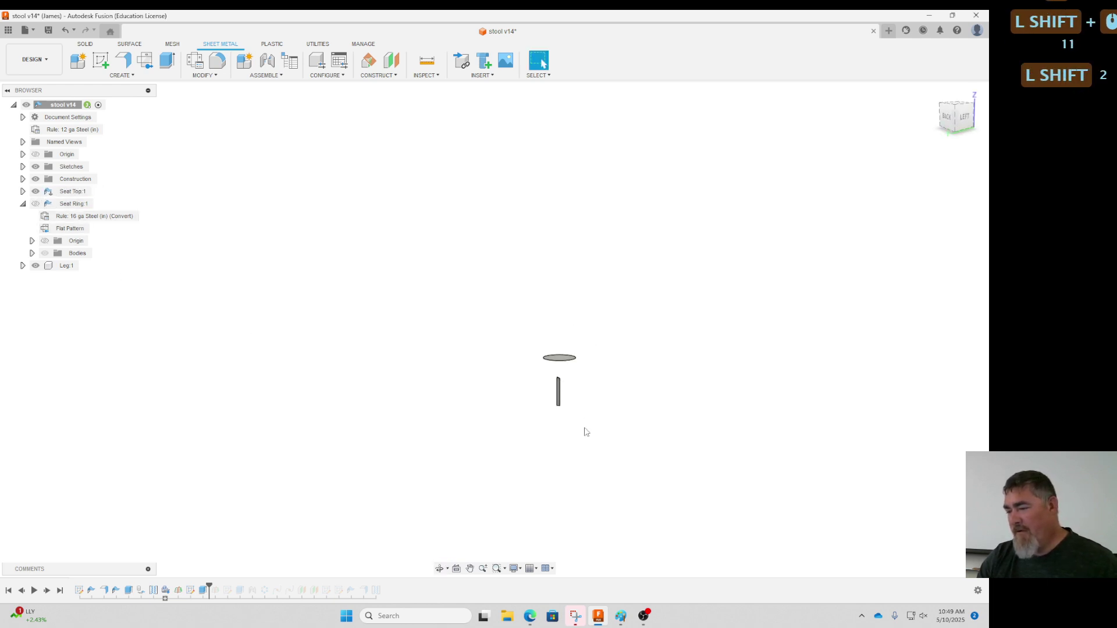
scroll(586, 432, "up", 8)
mouse_move(601, 444)
middle_mouse_down("shift")
mouse_move(599, 426)
mouse_move(581, 441)
middle_mouse_up("shift")
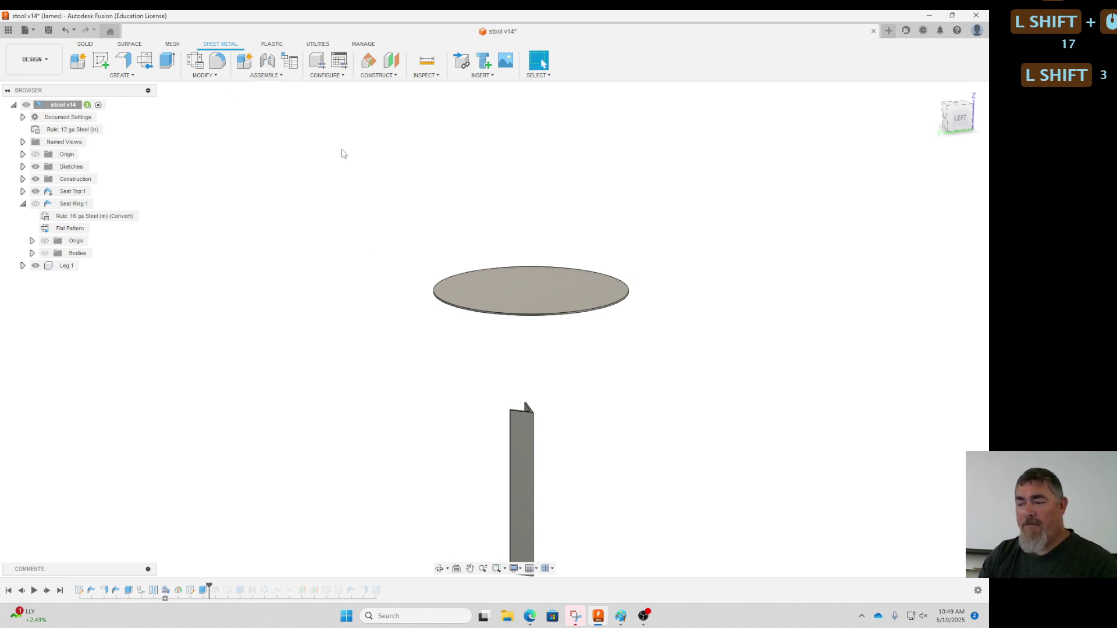
middle_click_drag(616, 433, 631, 312, "shift")
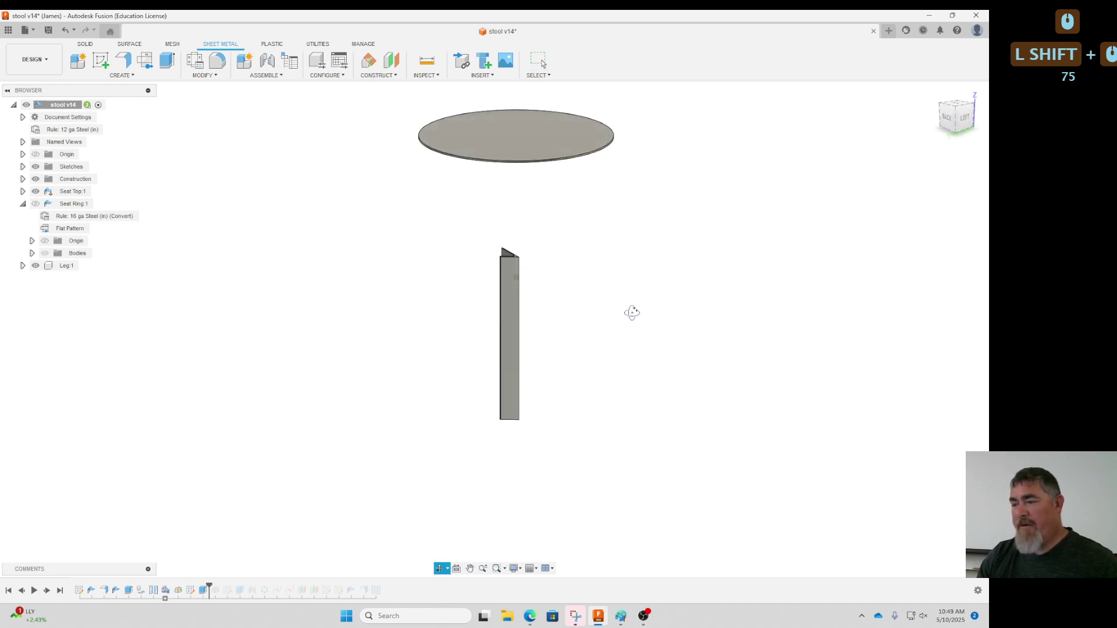
scroll(552, 297, "up", 3)
scroll(552, 296, "up", 5)
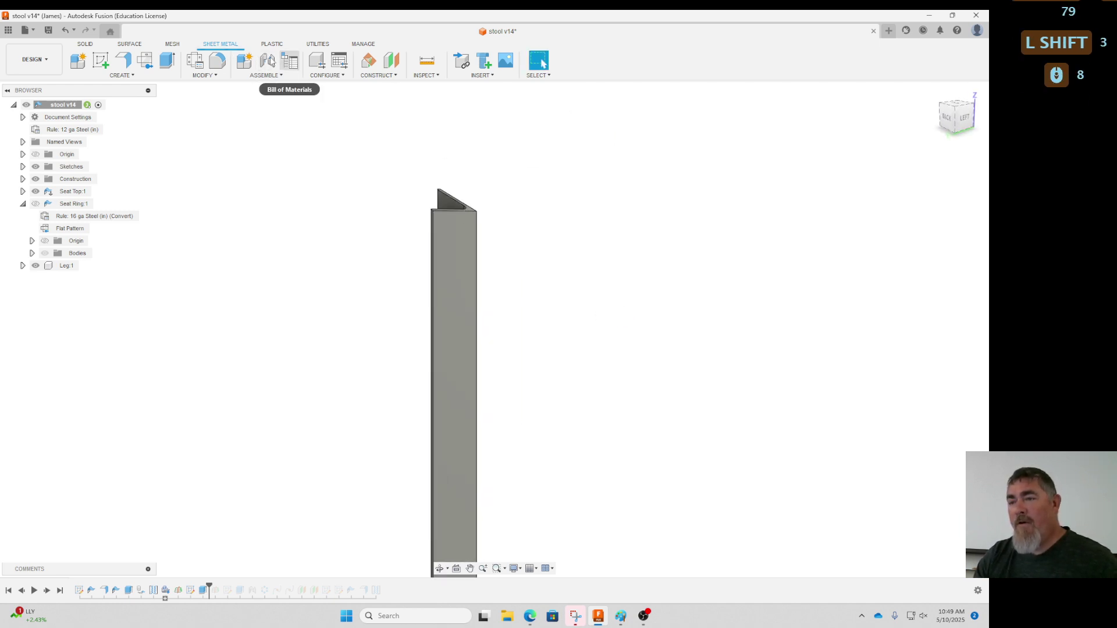
Start a joint from the outer corner of the leg's upper end to the centre of the Seat Top's underside.
left_click(267, 60)
scroll(465, 239, "up", 6)
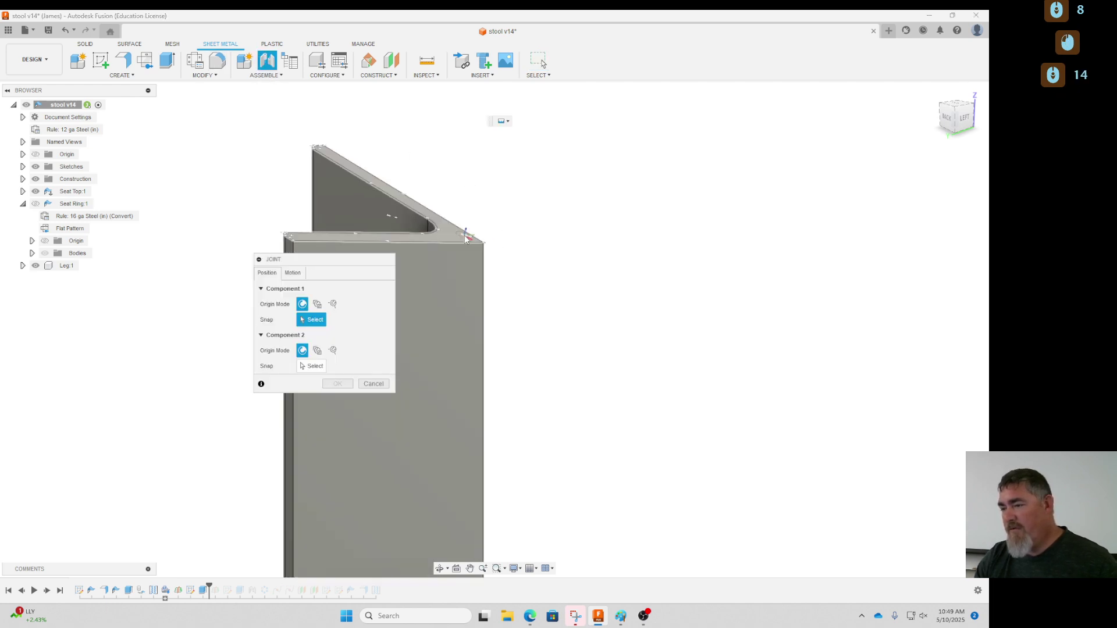
middle_click_drag(455, 240, 564, 292, "shift")
scroll(451, 259, "down", 5)
scroll(474, 407, "up", 6)
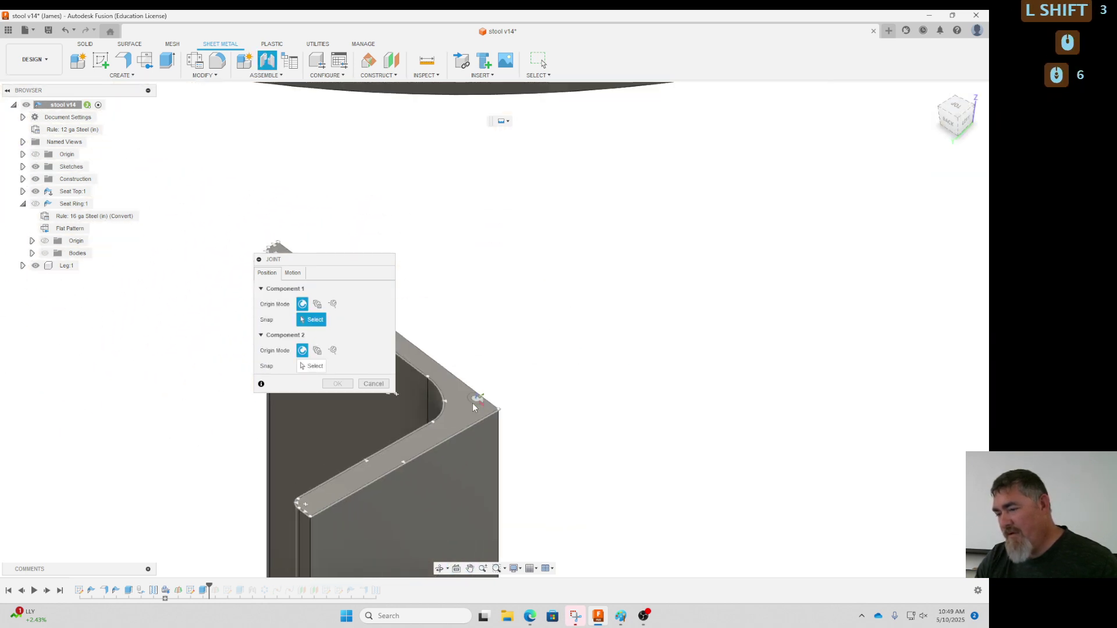
left_click(483, 409)
scroll(646, 305, "down", 17)
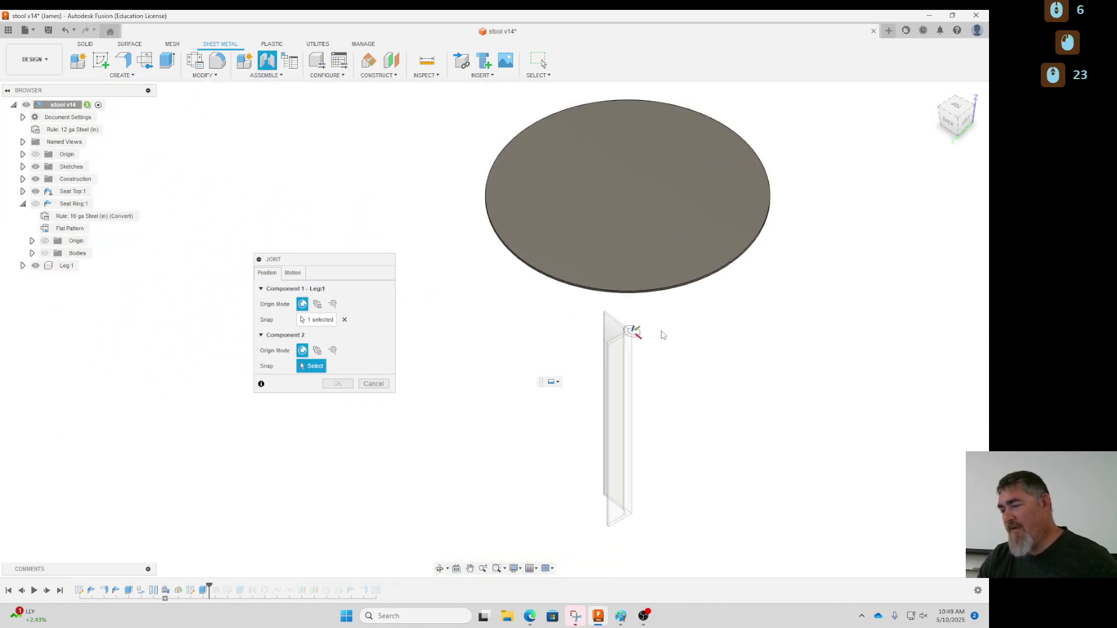
middle_click_drag(661, 329, 670, 221, "shift")
left_click(632, 185)
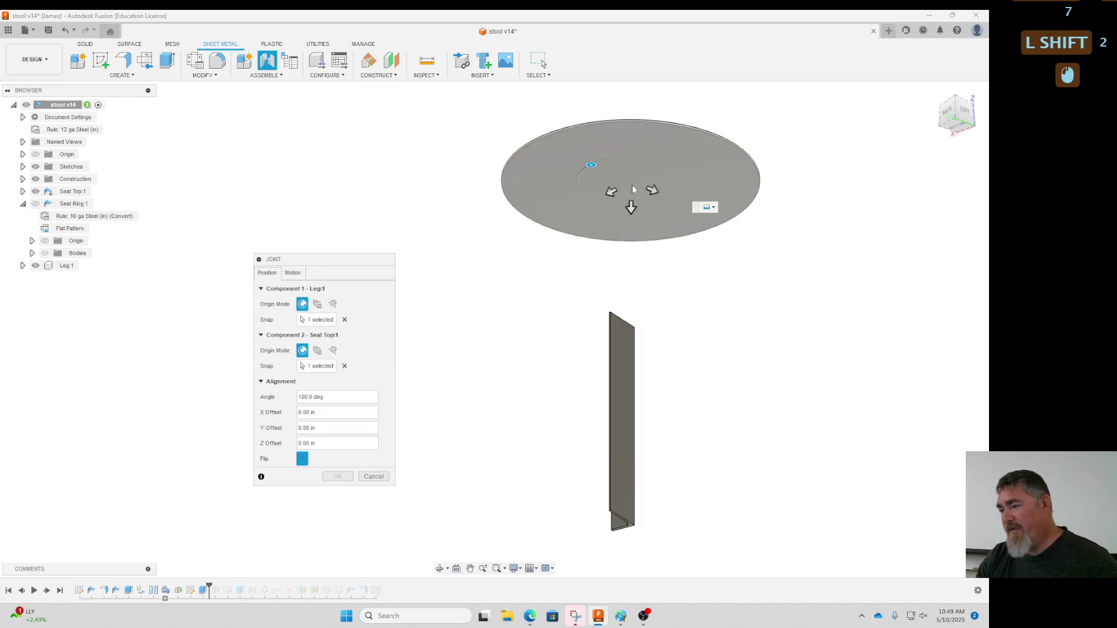
Rotate the leg joint to 135 degrees, offset it 3 in along Y, and create the joint.
middle_click_drag(756, 303, 646, 201, "shift")
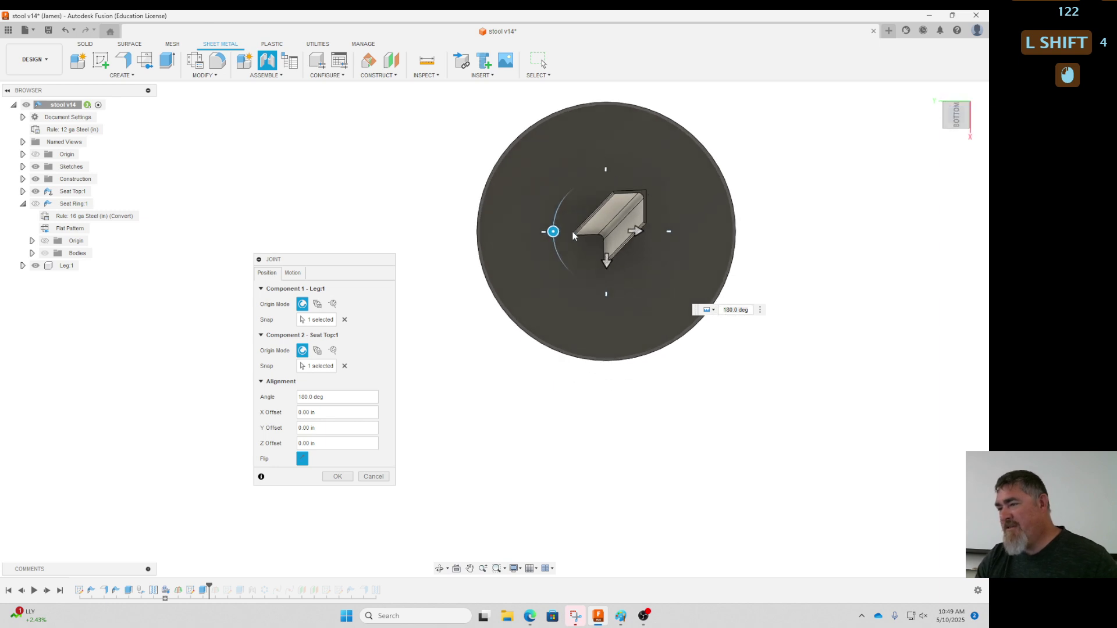
left_click_drag(553, 229, 569, 193)
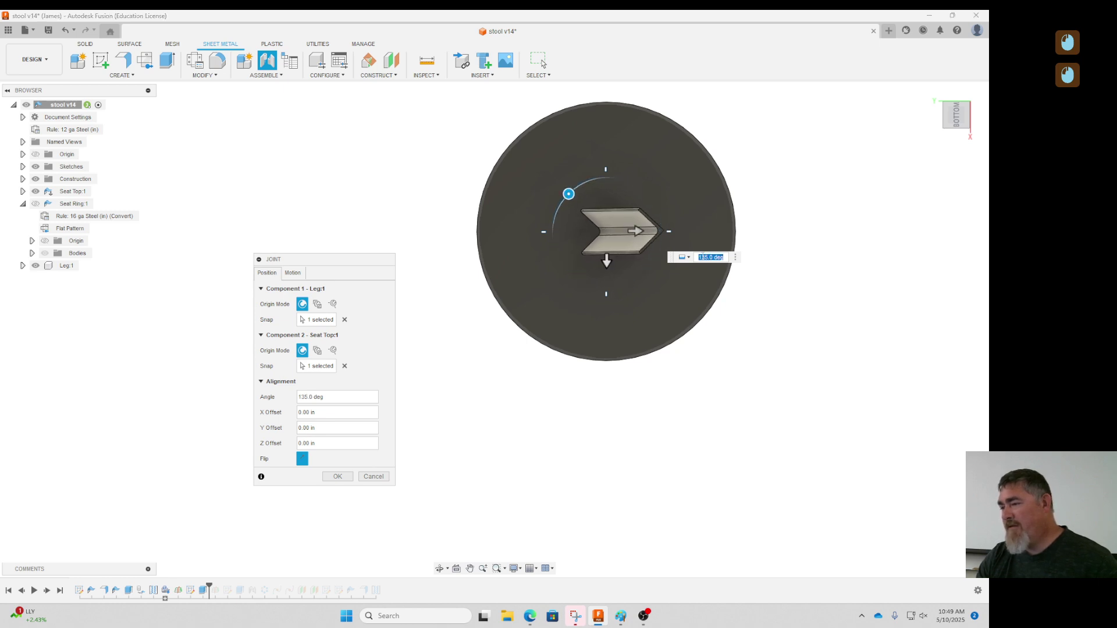
left_click_drag(639, 231, 701, 229)
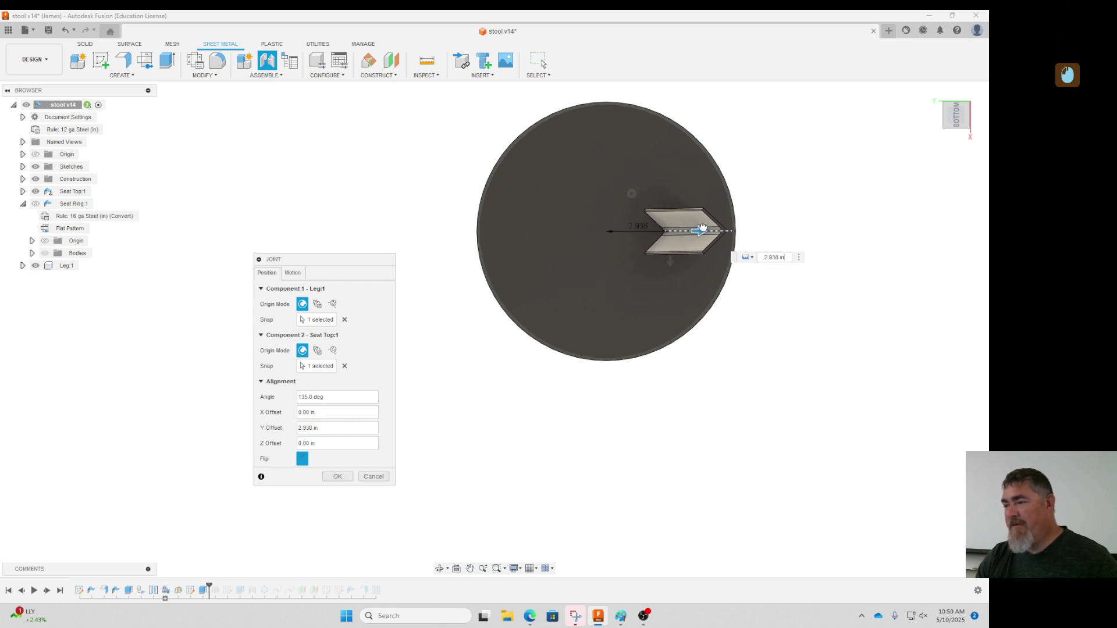
type("3")
key("Return")
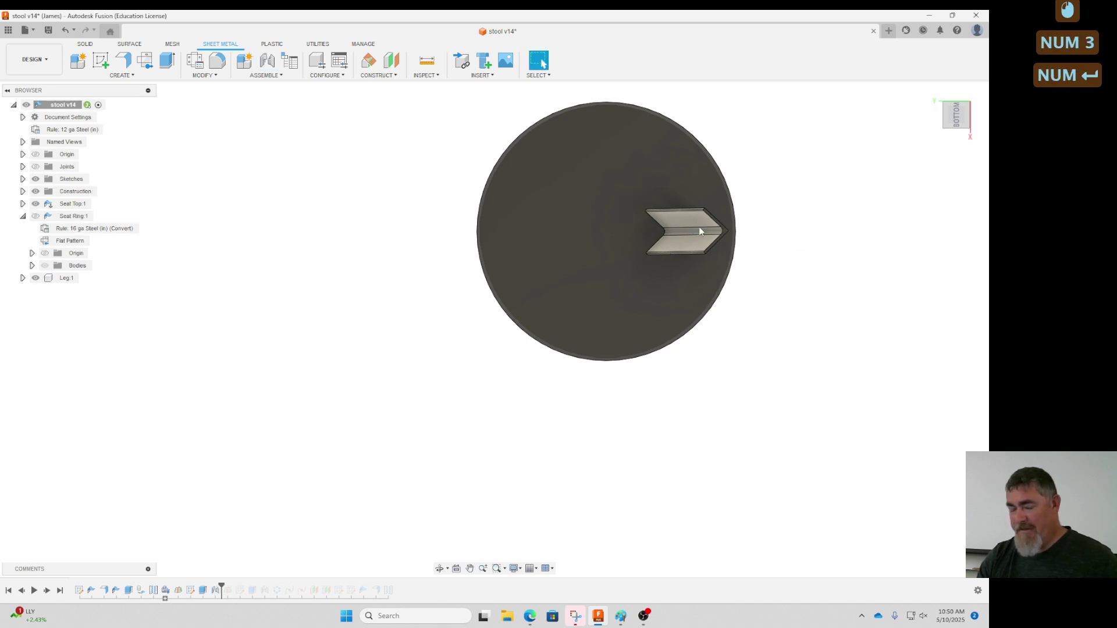
Check the leg's tilt from the side and undo its joint to the Seat Top.
middle_click_drag(755, 294, 750, 376, "shift")
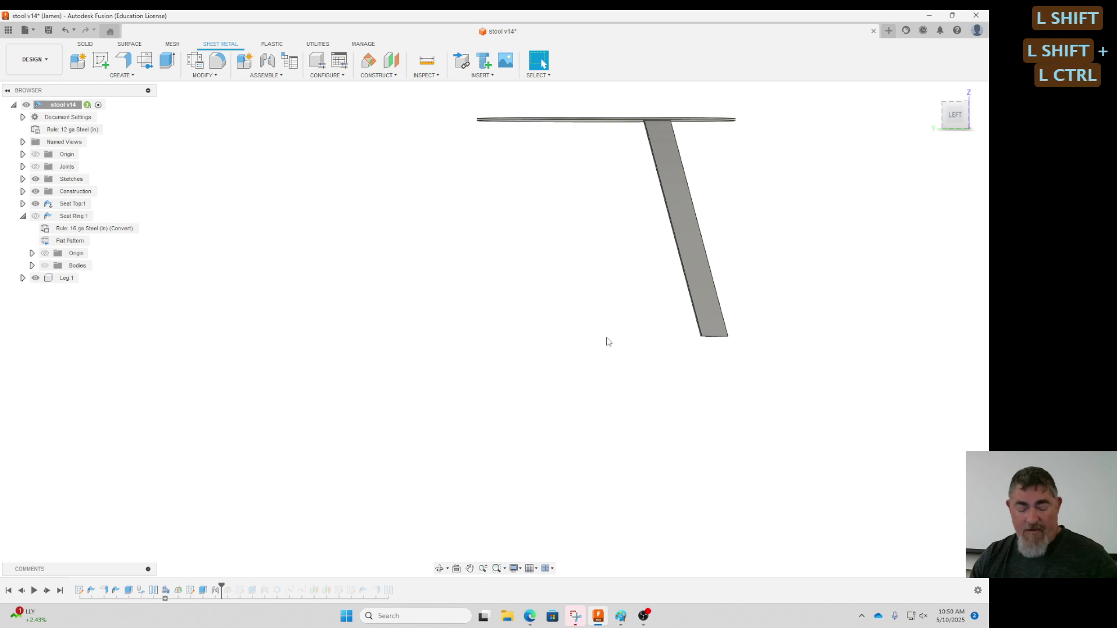
key("ctrl+shift+z")
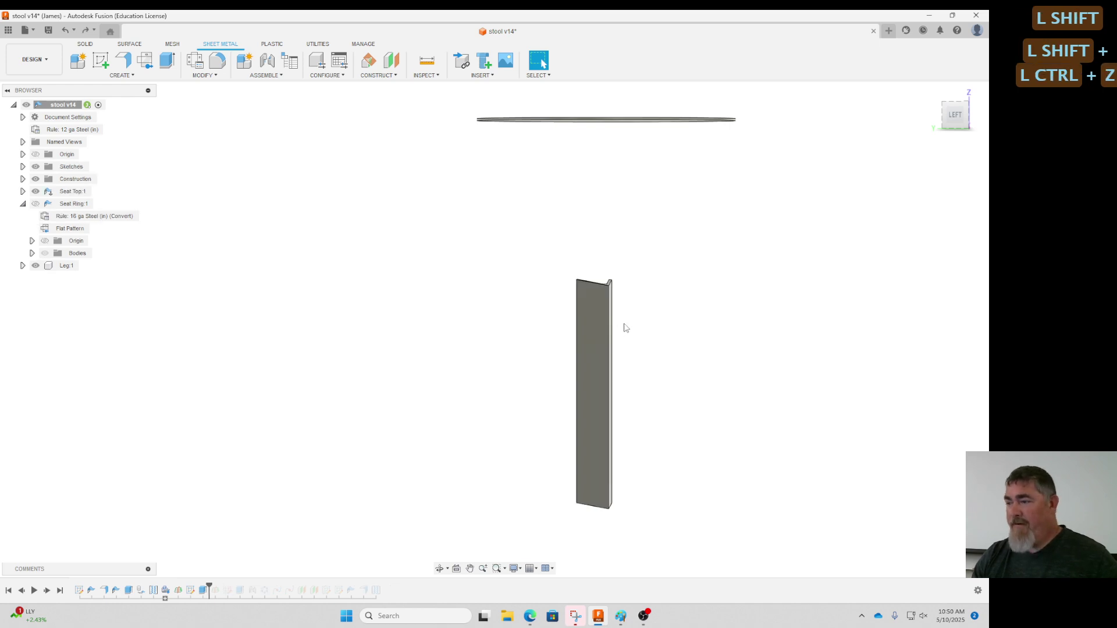
Start a joint from the leg's upper-end corner to the centre of the Seat Top's underside and check the leg's tilt.
left_click(269, 71, "shift")
middle_click_drag(520, 484, 611, 373, "shift")
scroll(618, 361, "up", 16)
scroll(618, 361, "up", 6)
left_click(651, 293)
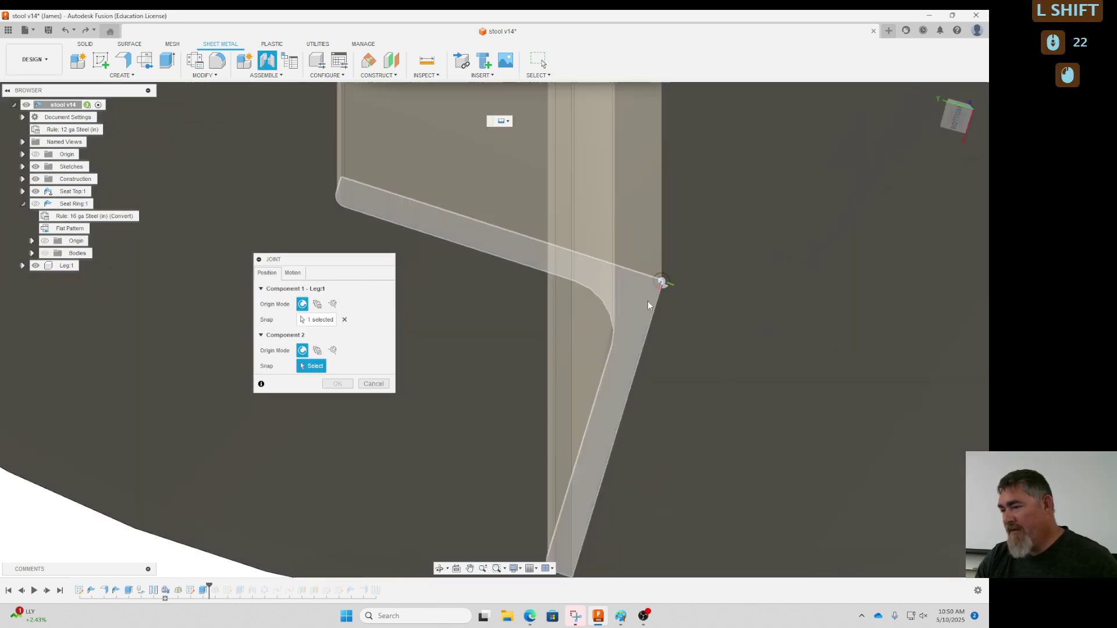
scroll(650, 292, "down", 20)
left_click(616, 258)
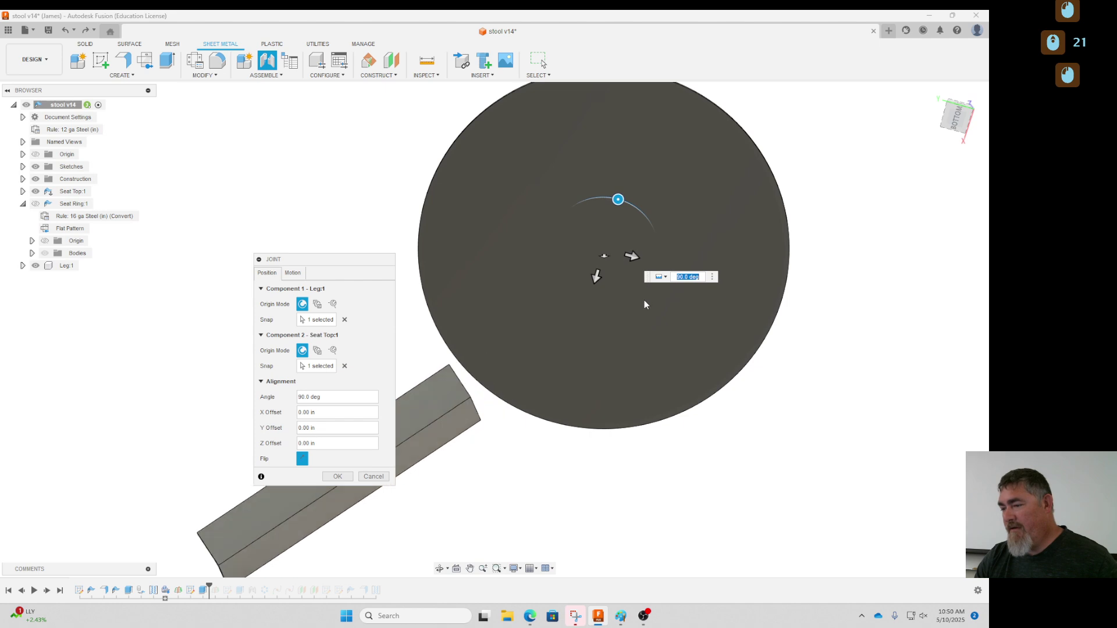
middle_click_drag(606, 343, 612, 423, "shift")
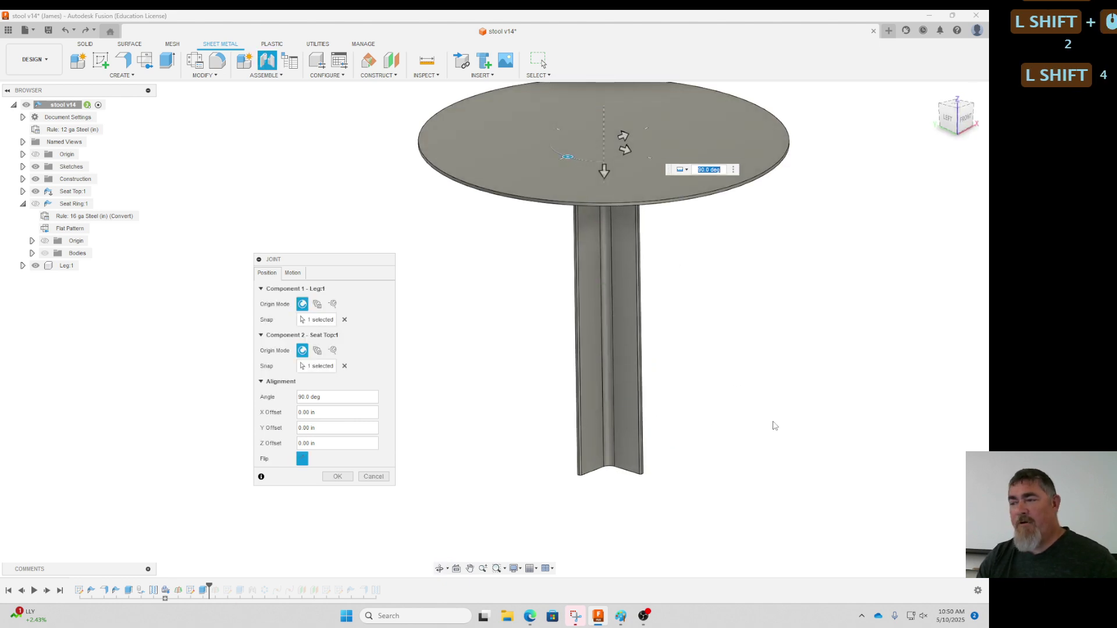
middle_click_drag(774, 425, 822, 405, "shift")
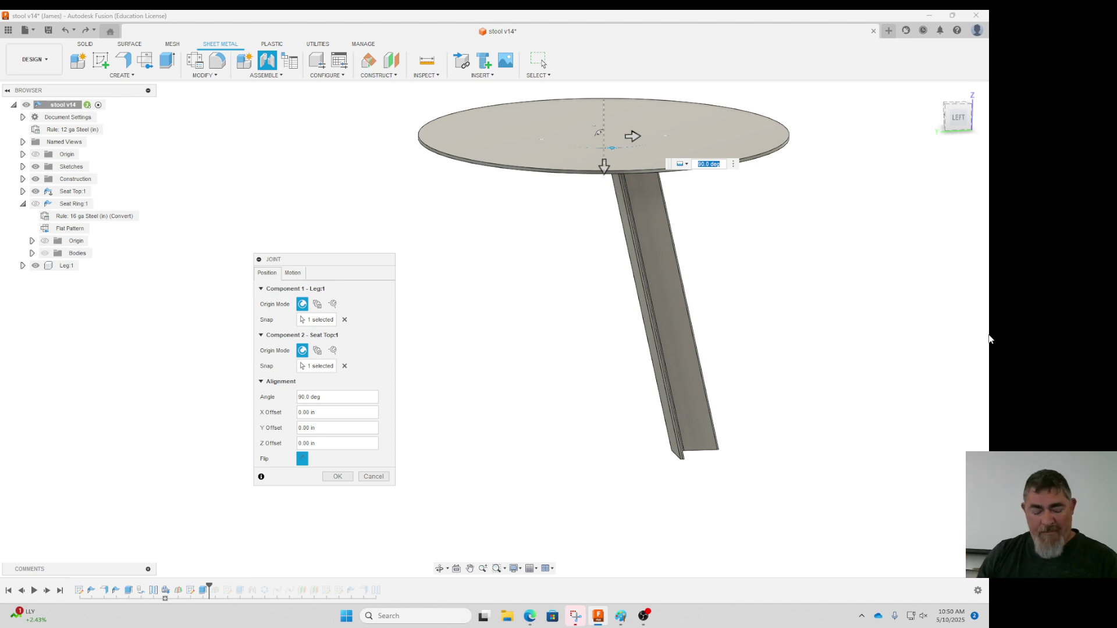
middle_click_drag(745, 414, 759, 349, "shift")
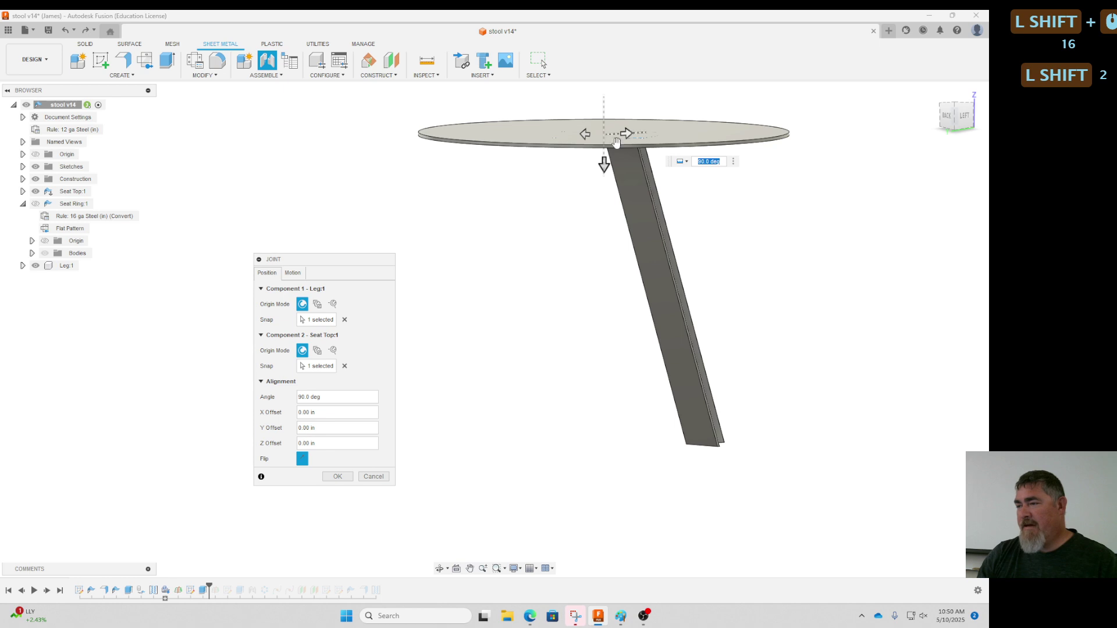
Replace the leg's joint snap with the outer corner point of its upper end and inspect the leg's new orientation.
left_click(344, 320)
scroll(605, 372, "up", 5)
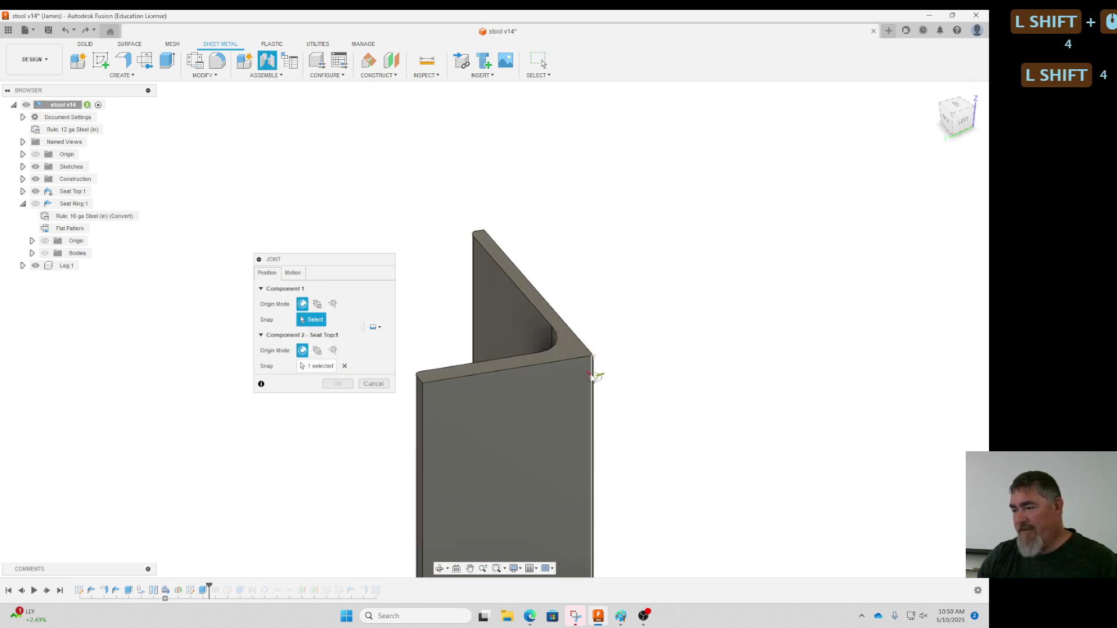
left_click(593, 355)
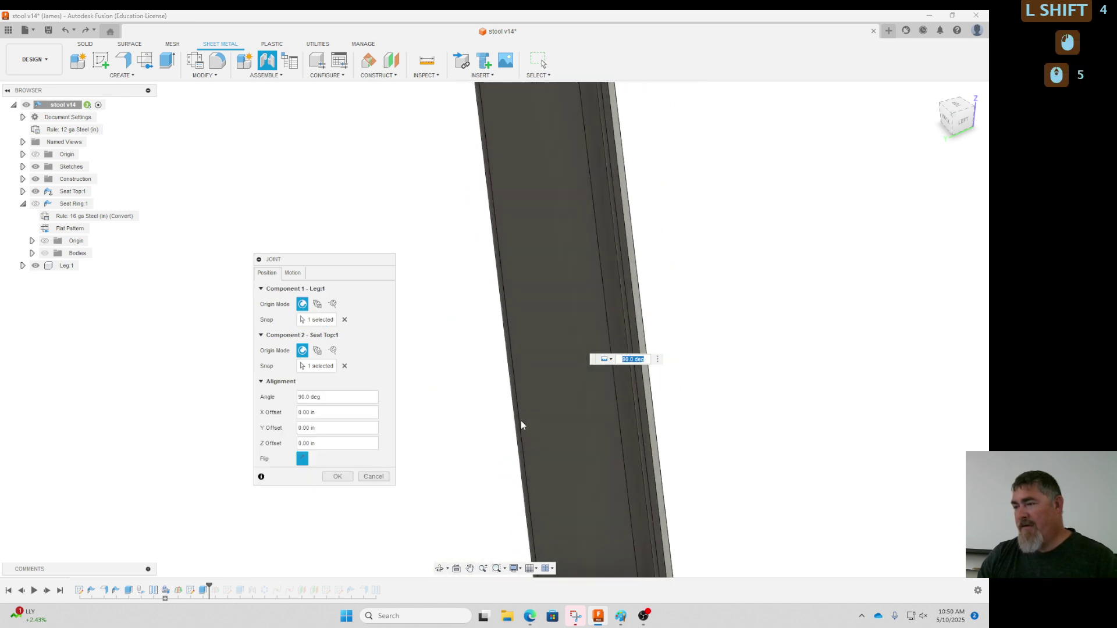
scroll(522, 425, "down", 13)
middle_click_drag(541, 262, 556, 269, "shift")
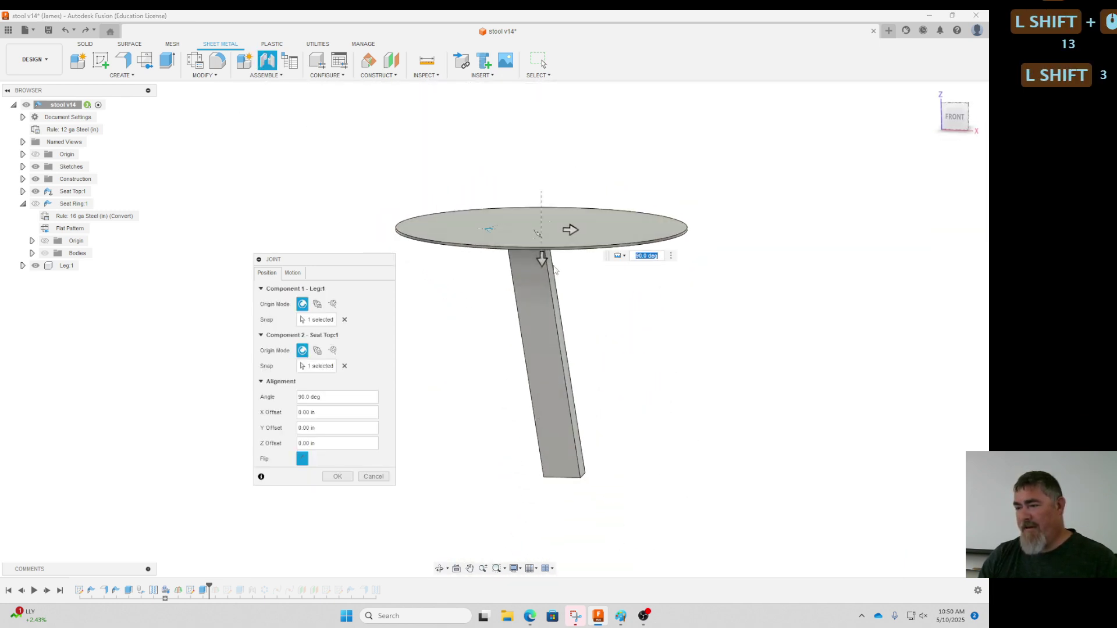
Rotate the leg joint to 45 degrees, offset it 3 in outward from the seat's centre, and create the joint.
left_click(958, 119, "shift")
left_click(957, 133)
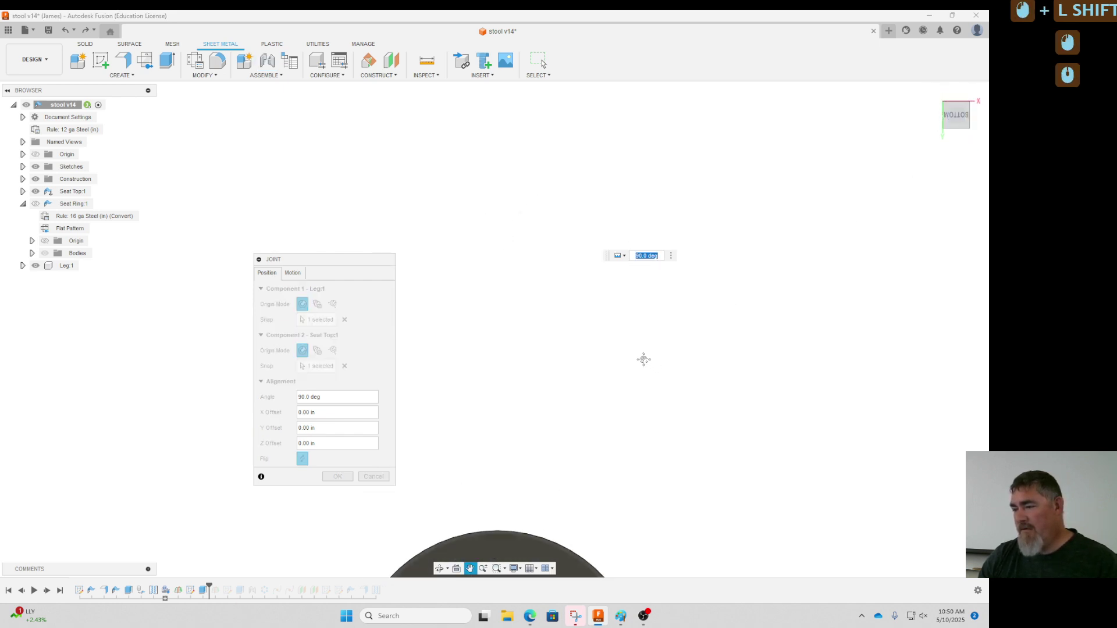
left_click_drag(497, 400, 507, 360)
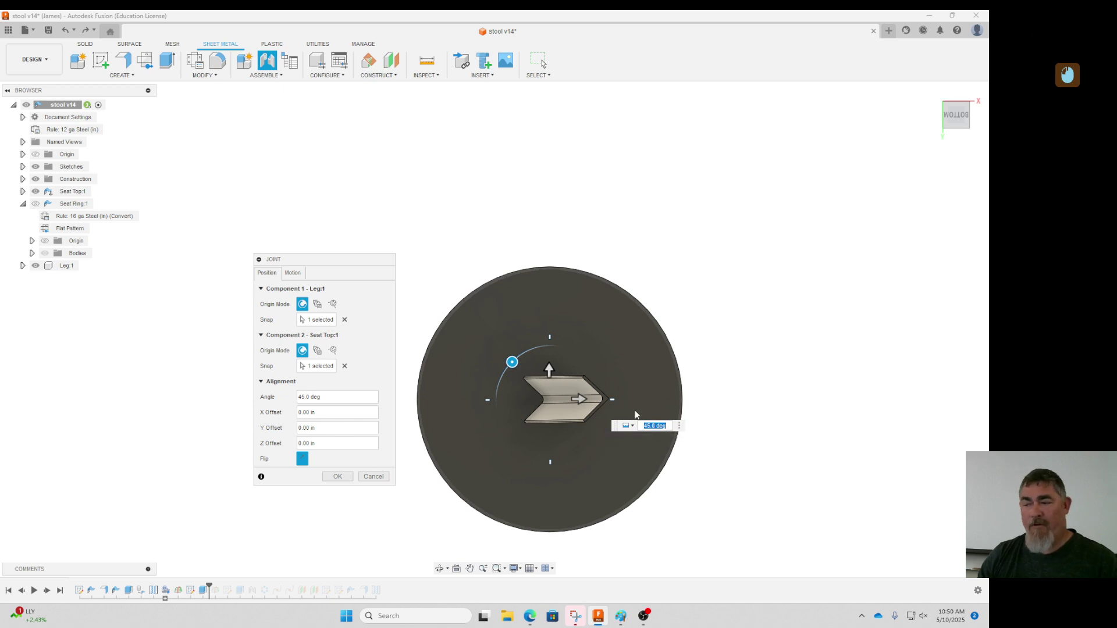
left_click_drag(582, 399, 633, 398)
type("3")
key("Return")
middle_click_drag(633, 397, 558, 473, "shift")
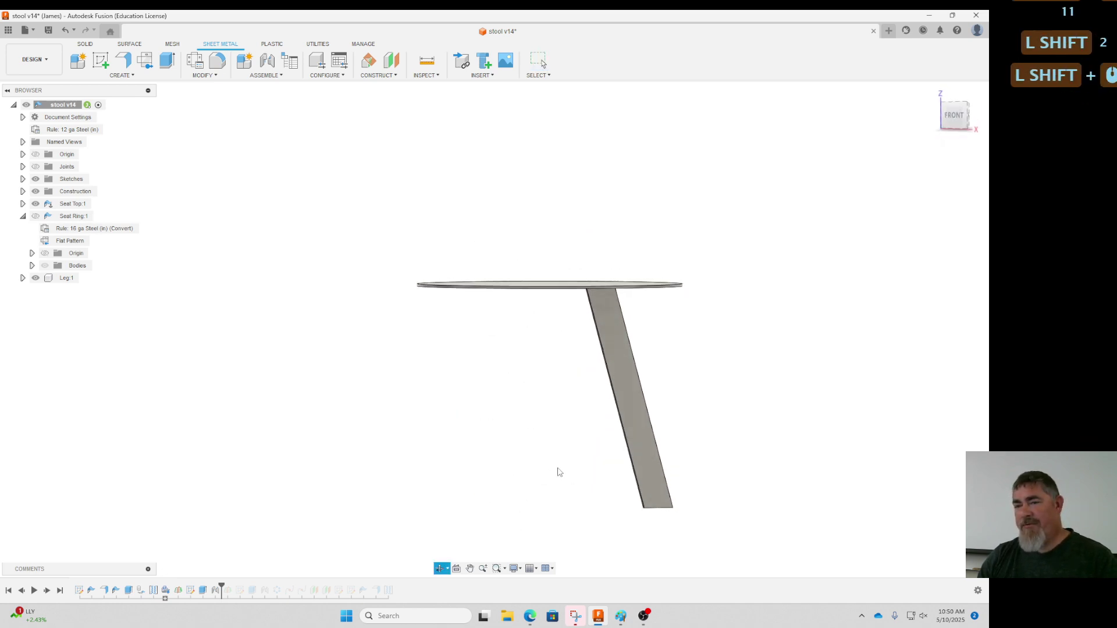
Create a full circular pattern of the leg as a body, using the Seat Top's round edge as the axis.
left_click(126, 77)
mouse_move(119, 181)
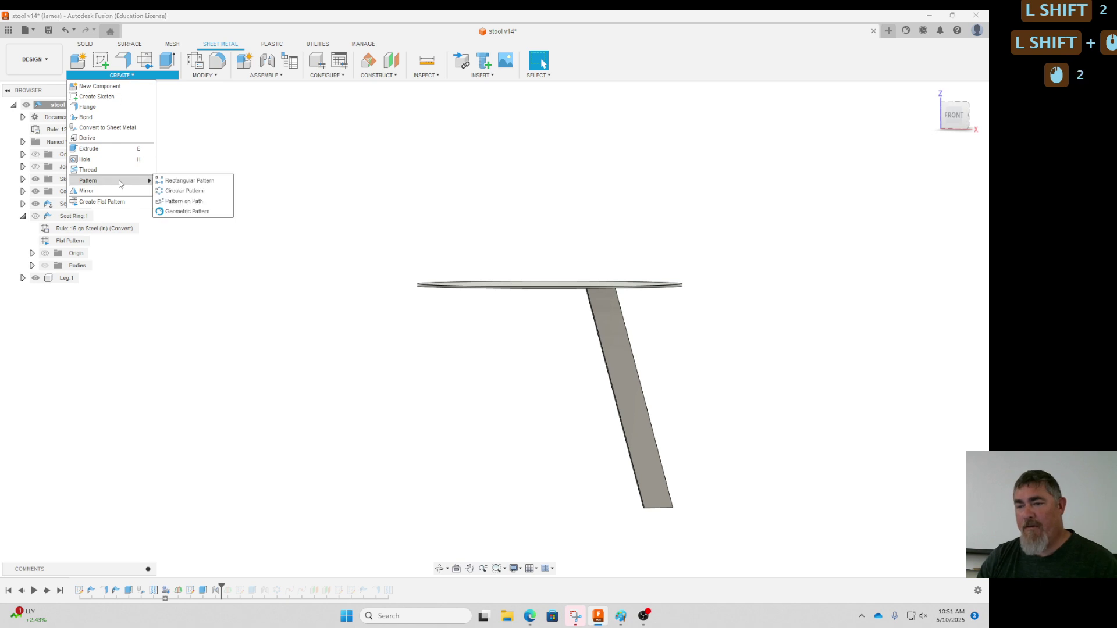
left_click(173, 192)
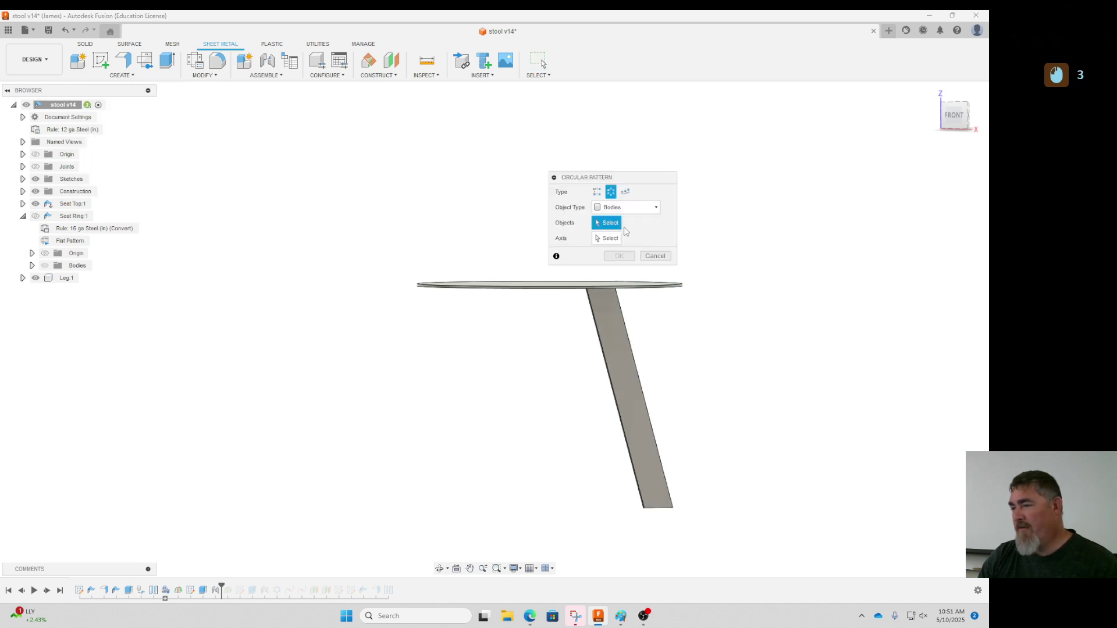
left_click(633, 210)
left_click(620, 252)
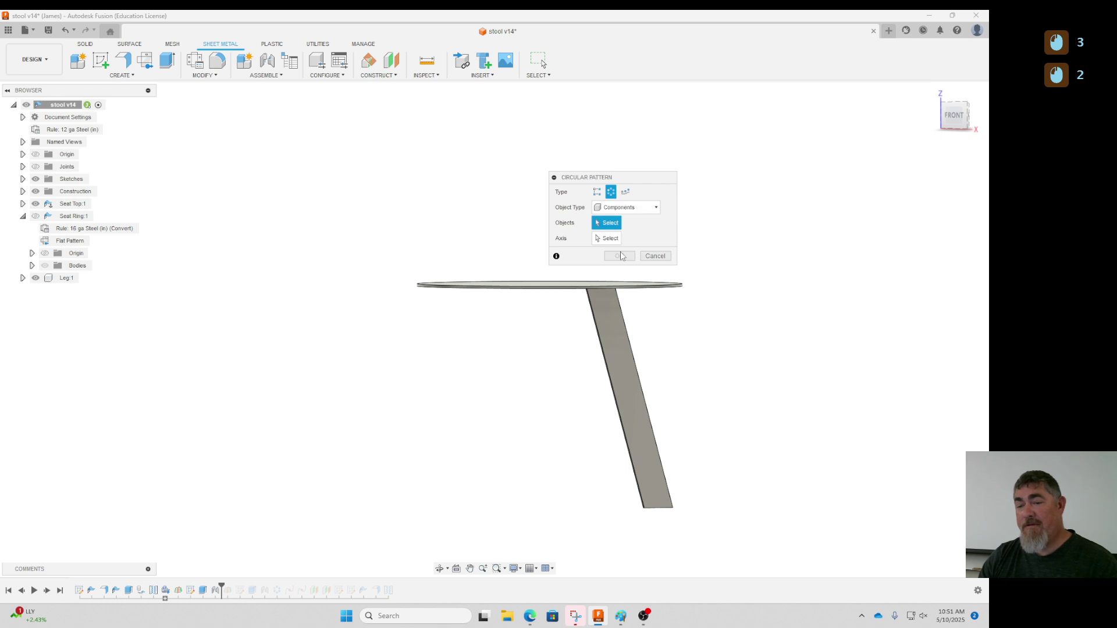
left_click(629, 209)
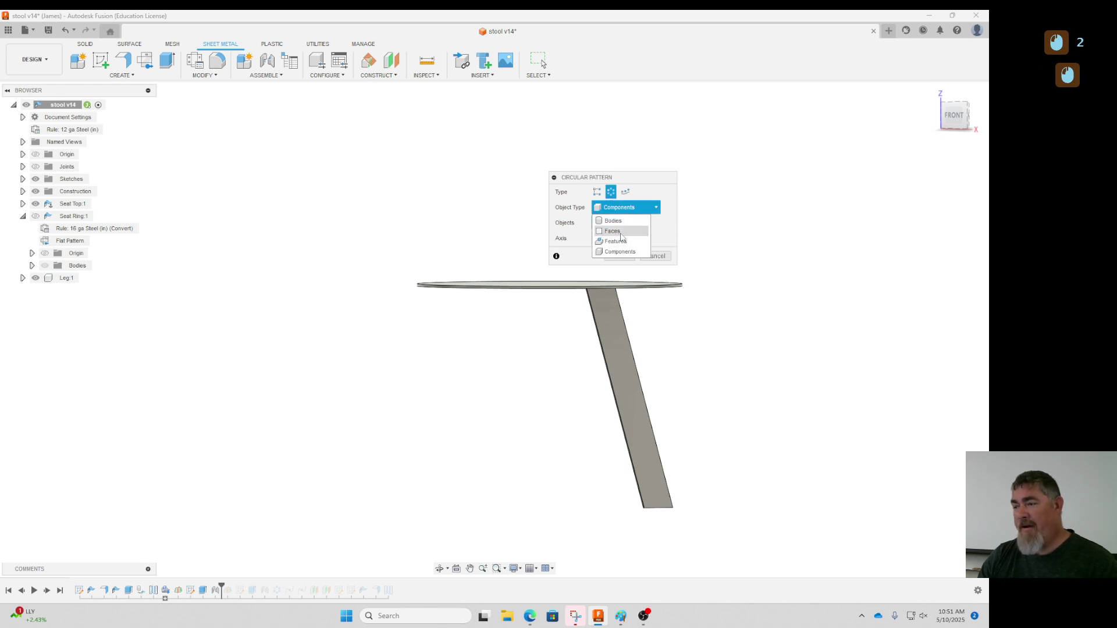
left_click(622, 221)
left_click(635, 337)
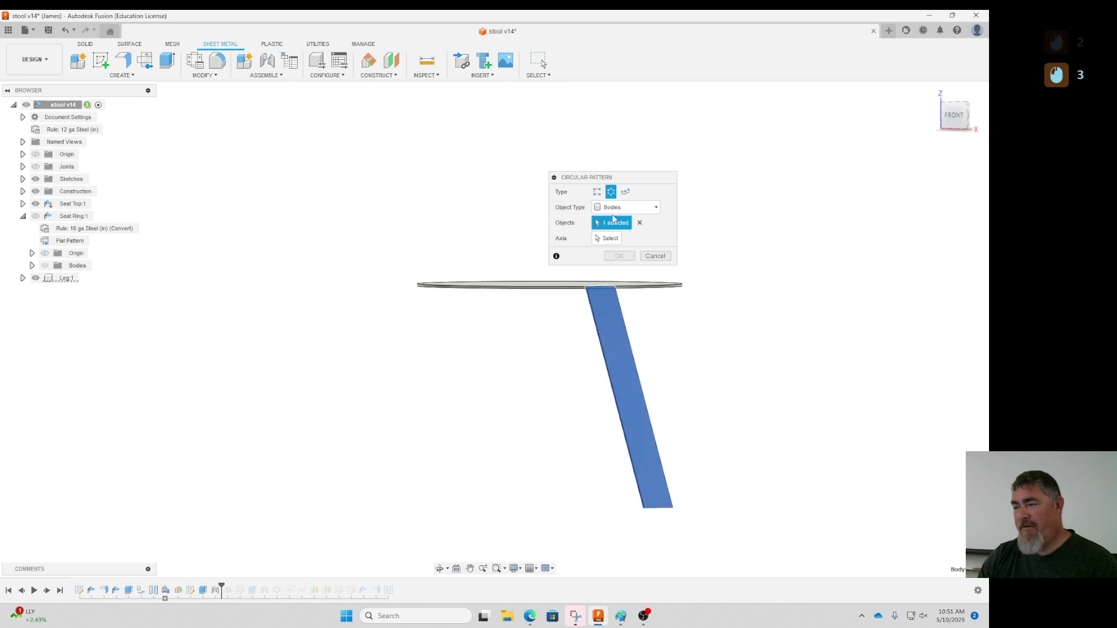
left_click(611, 238)
left_click(547, 284)
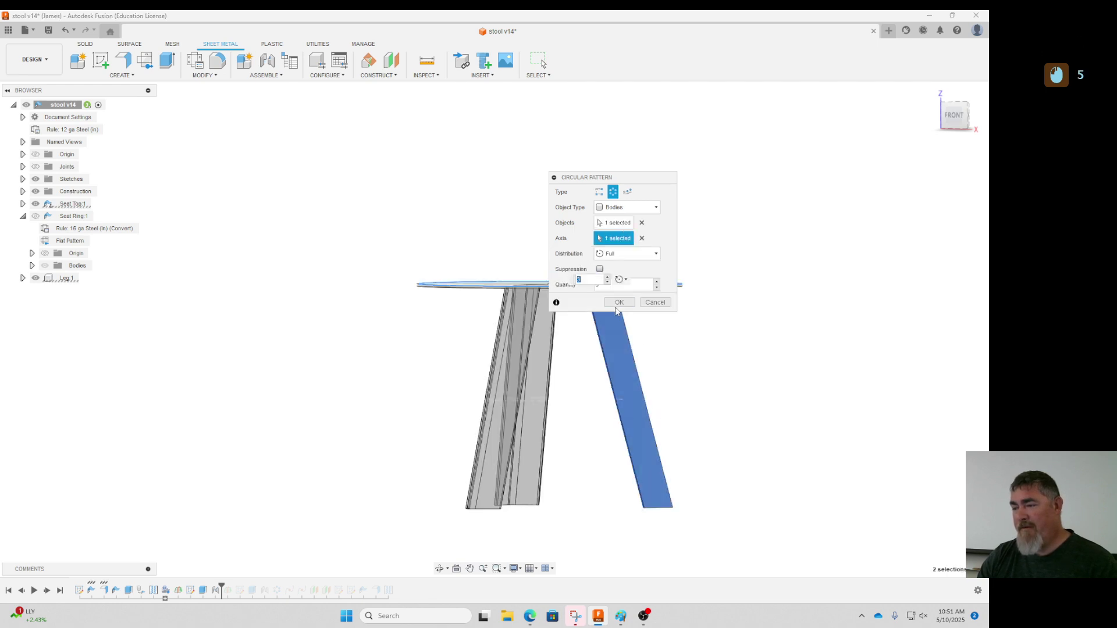
key("Return")
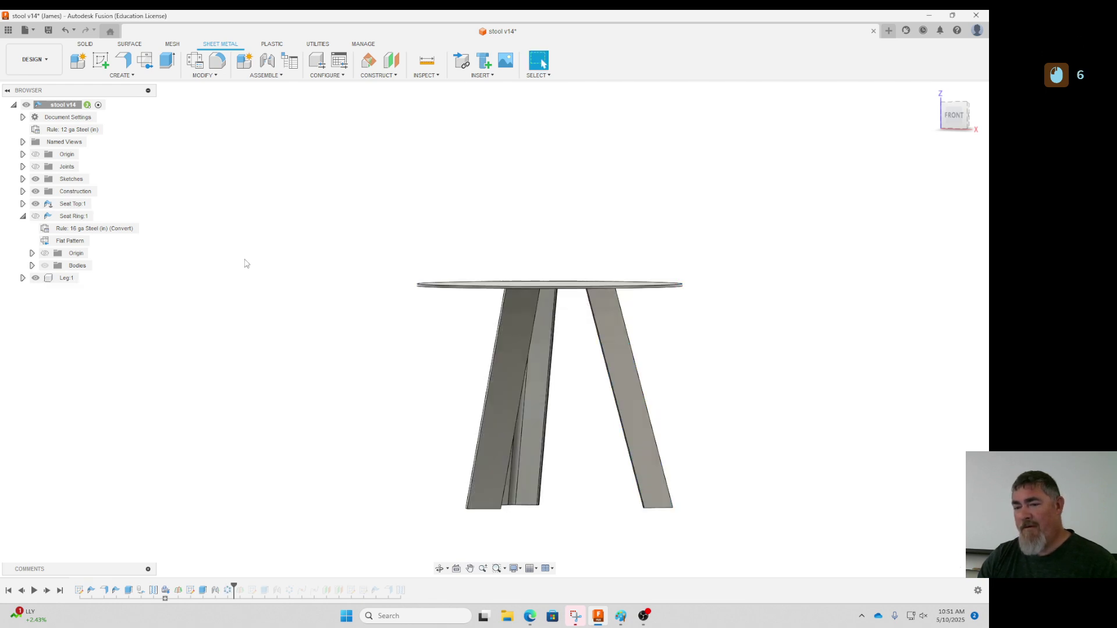
Examine the bodies inside the Leg component and undo the circular body pattern.
left_click(23, 278)
left_click(32, 303)
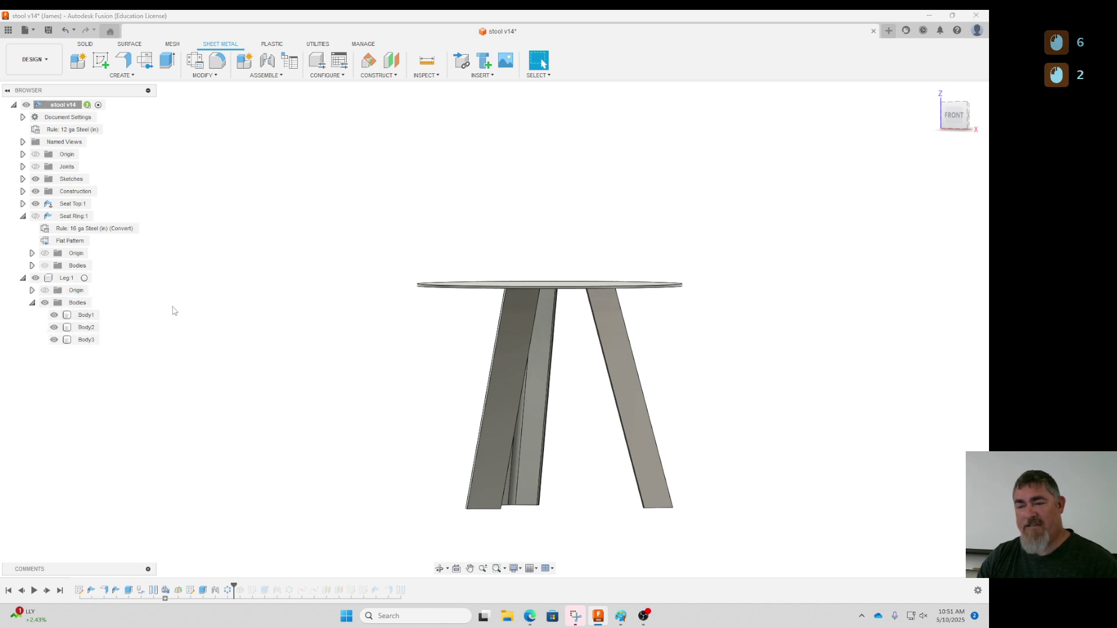
key("ctrl+z")
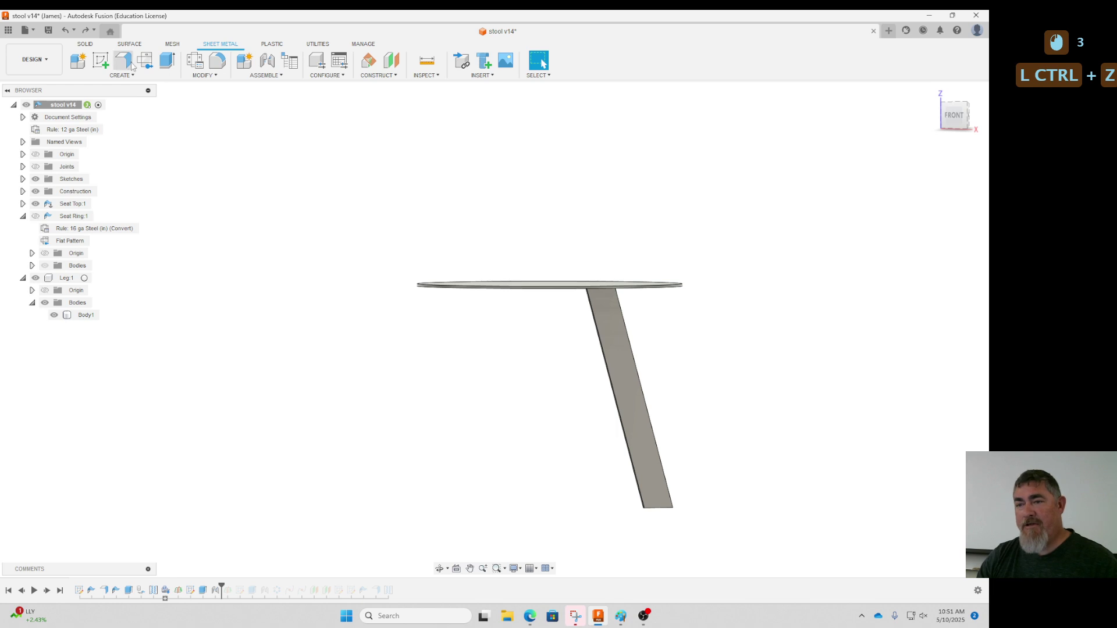
Create a full circular pattern of the Leg component around the Seat Top's round edge with a quantity of 3.
left_click(131, 75)
mouse_move(114, 180)
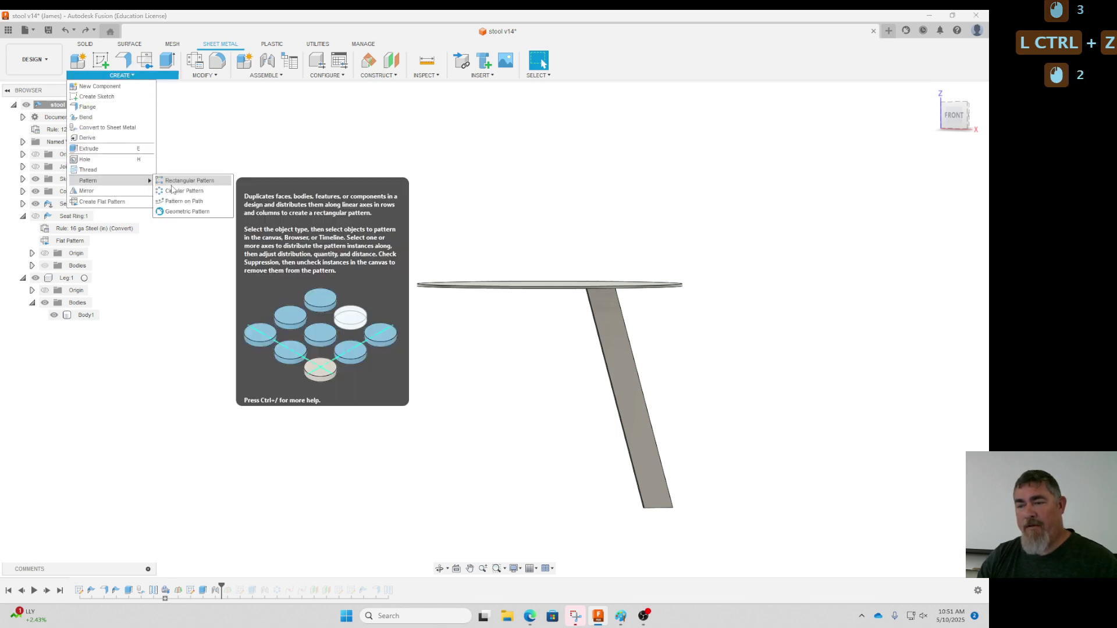
left_click(184, 191)
left_click(635, 208)
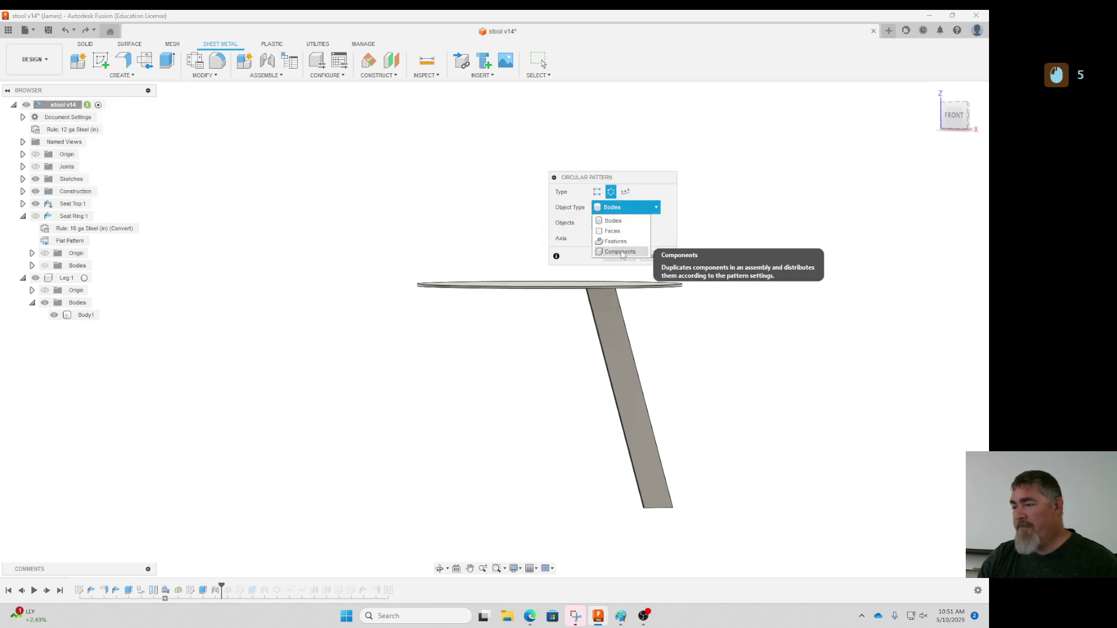
left_click(620, 252)
left_click(618, 321)
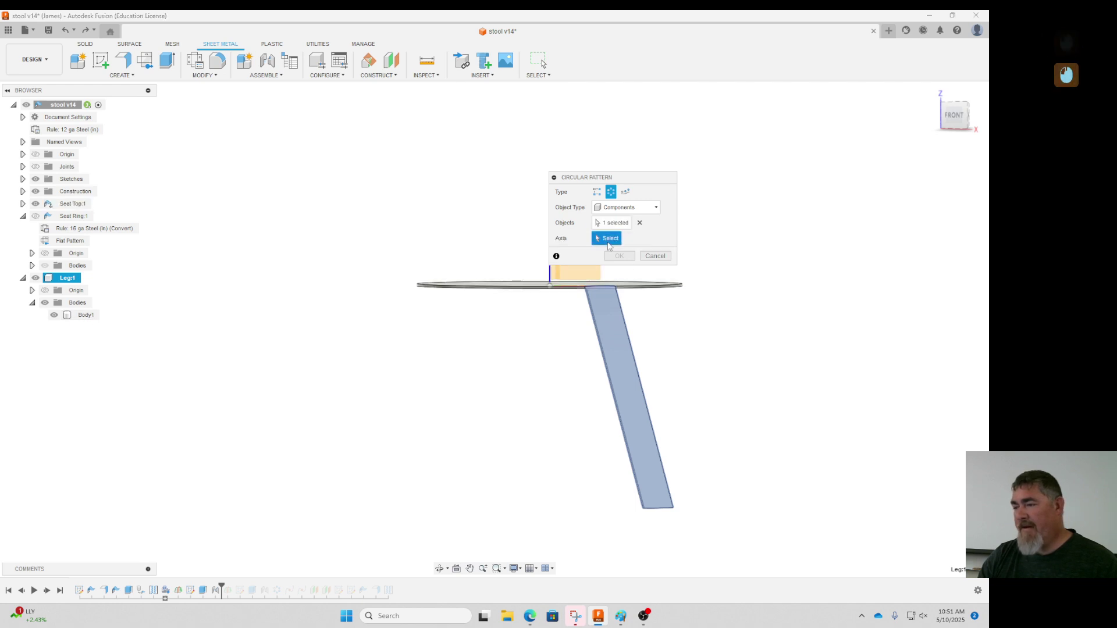
left_click(537, 290)
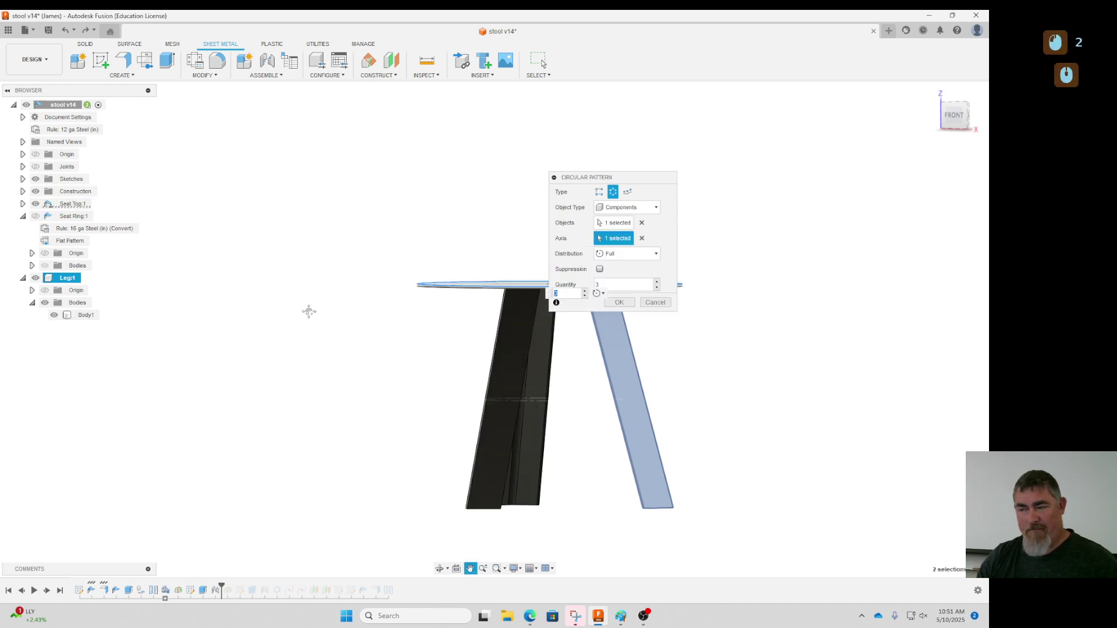
middle_click_drag(456, 297, 416, 316, "shift")
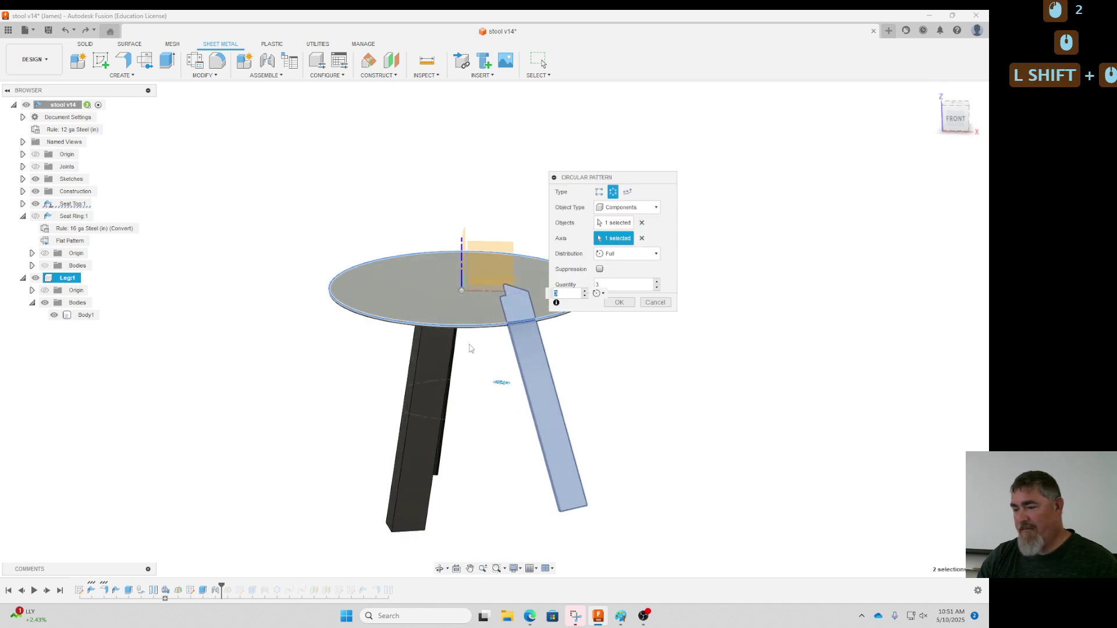
left_click(631, 304)
middle_click_drag(636, 319, 685, 396, "shift")
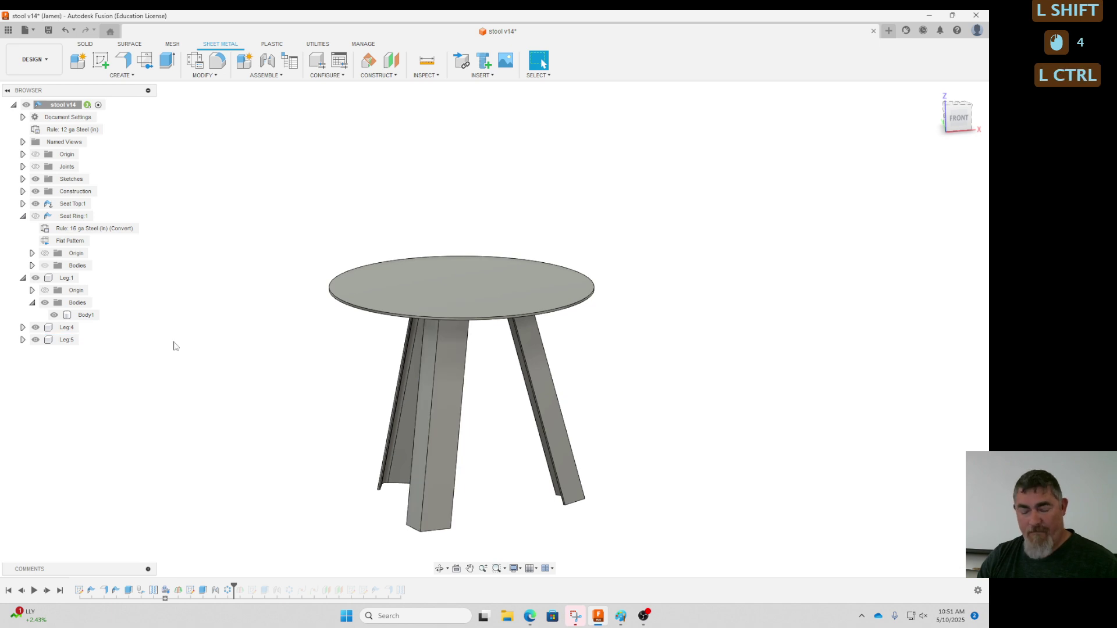
Undo the leg component pattern, the leg's joint and its trimming back to before the midplane sketch.
key("ctrl+z")
key("ctrl+z")
key("ctrl+z")
key("ctrl+z")
key("ctrl+z")
key("ctrl+z")
key("ctrl+z")
key("ctrl+z")
key("ctrl+z")
key("ctrl+z")
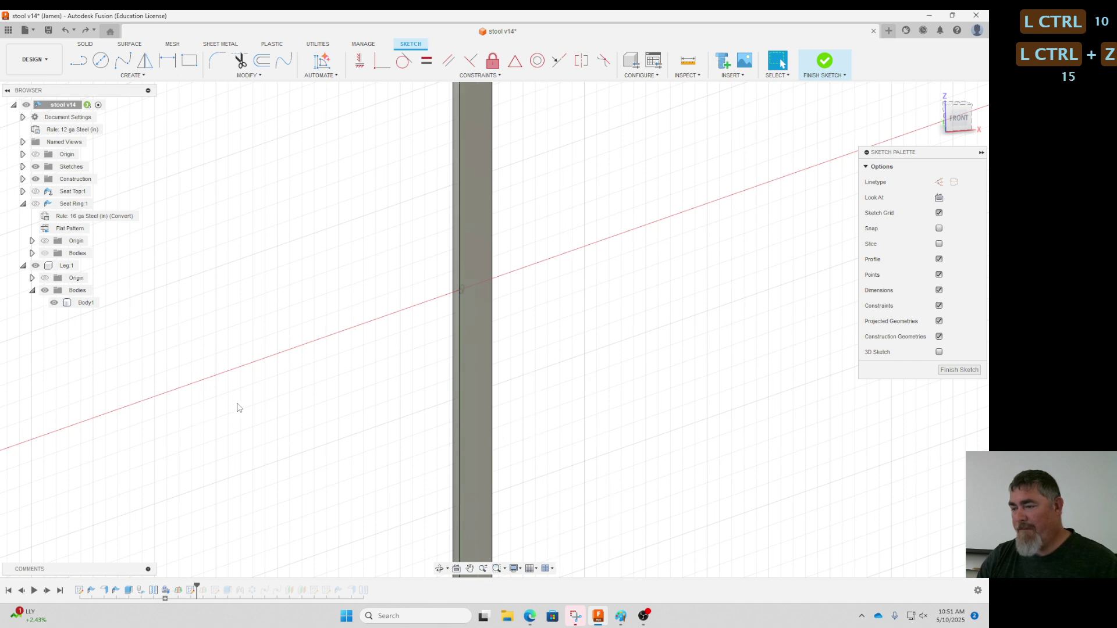
key("ctrl+z")
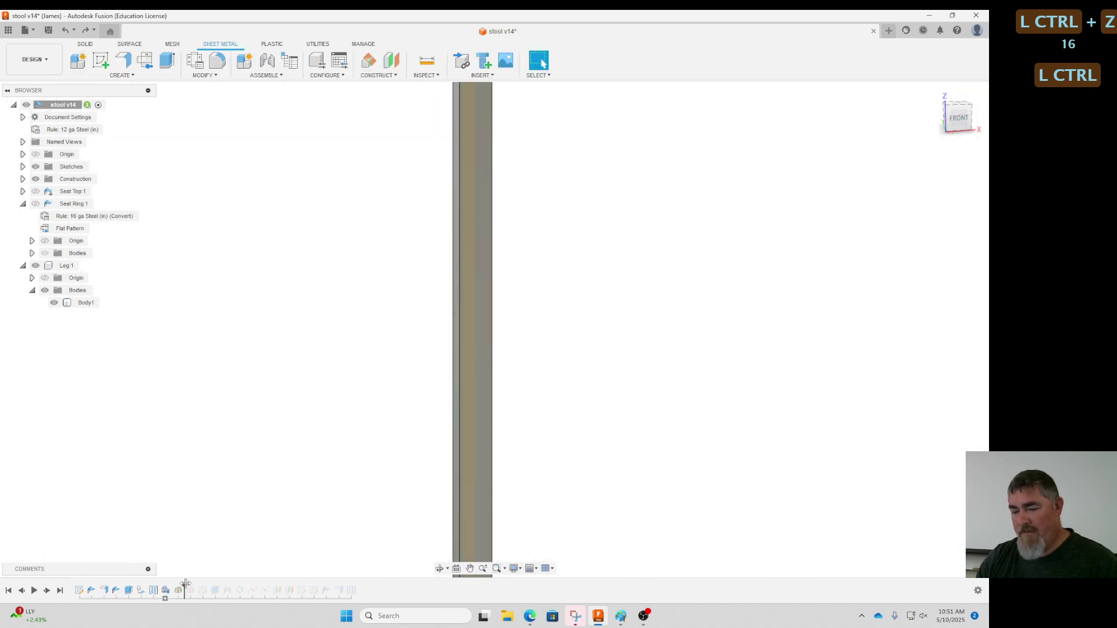
Roll the timeline forward past the original leg pattern and show the Seat Ring and Seat Top components.
mouse_move(185, 583)
left_mouse_down()
mouse_move(281, 587)
mouse_move(233, 586)
left_mouse_up()
scroll(312, 432, "down", 5)
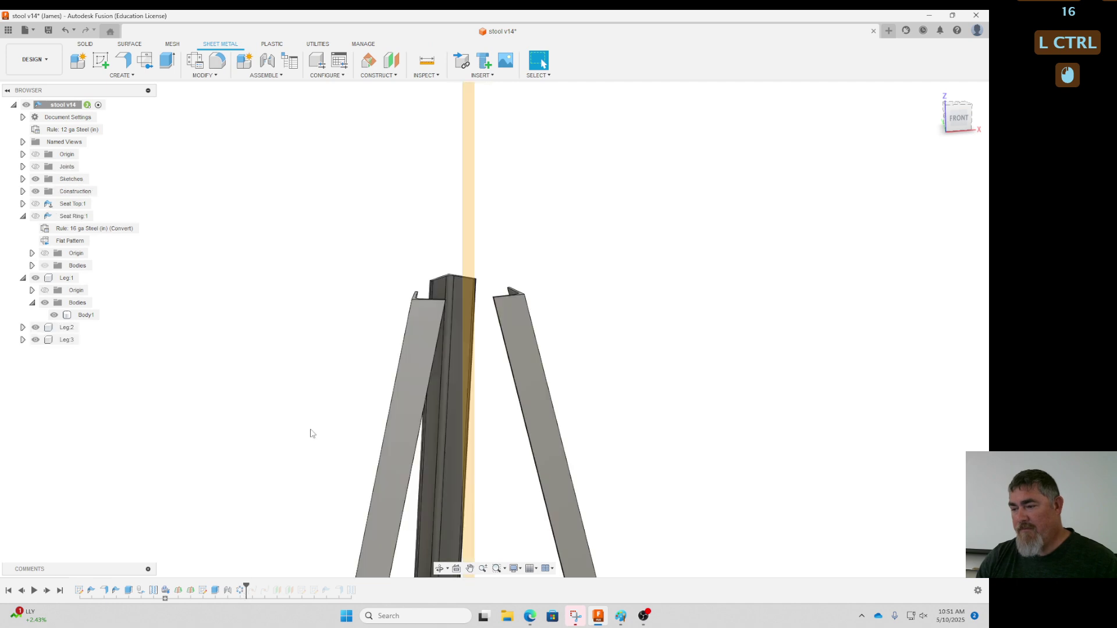
left_click(36, 216)
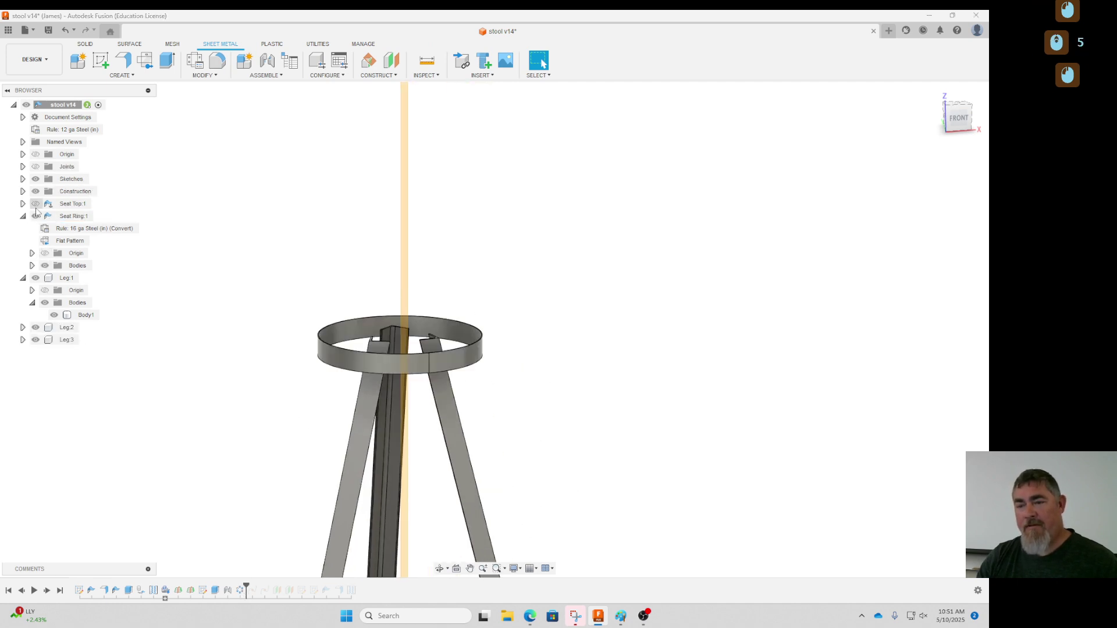
left_click(35, 203)
scroll(160, 326, "down", 2)
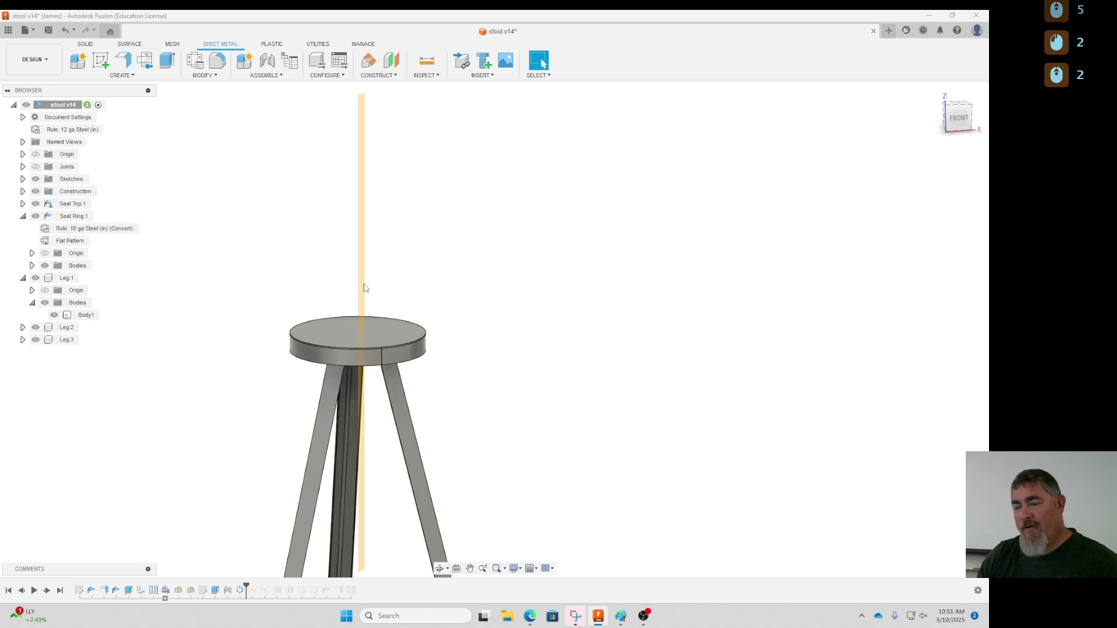
Try deleting the second construction plane, which the leg sketch uses, and undo the deletion.
left_click(192, 590)
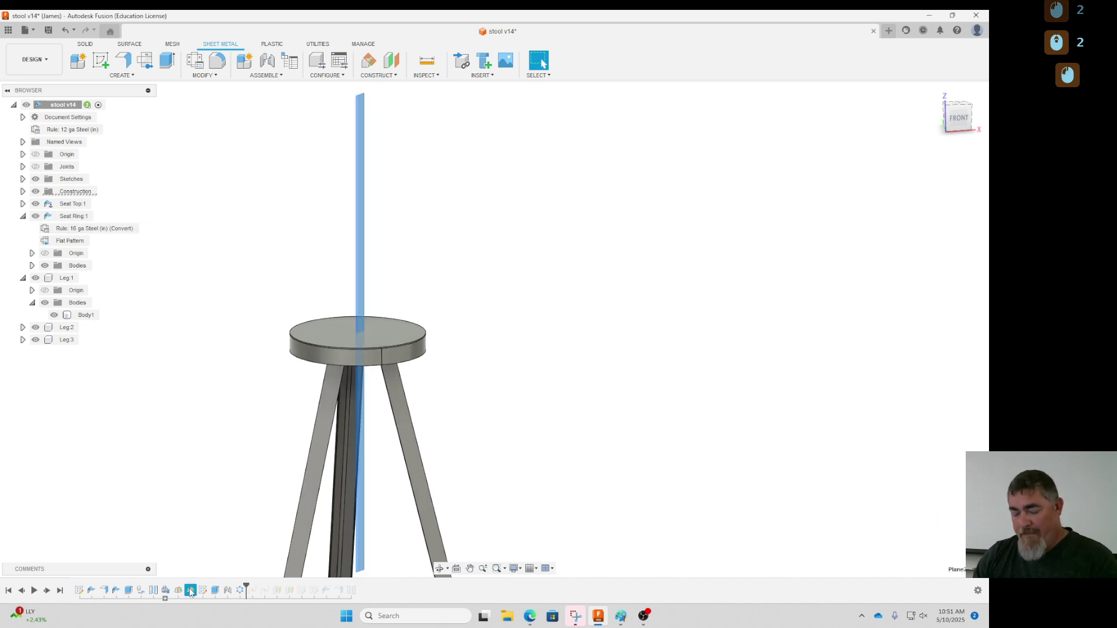
key("Delete")
left_click(557, 342)
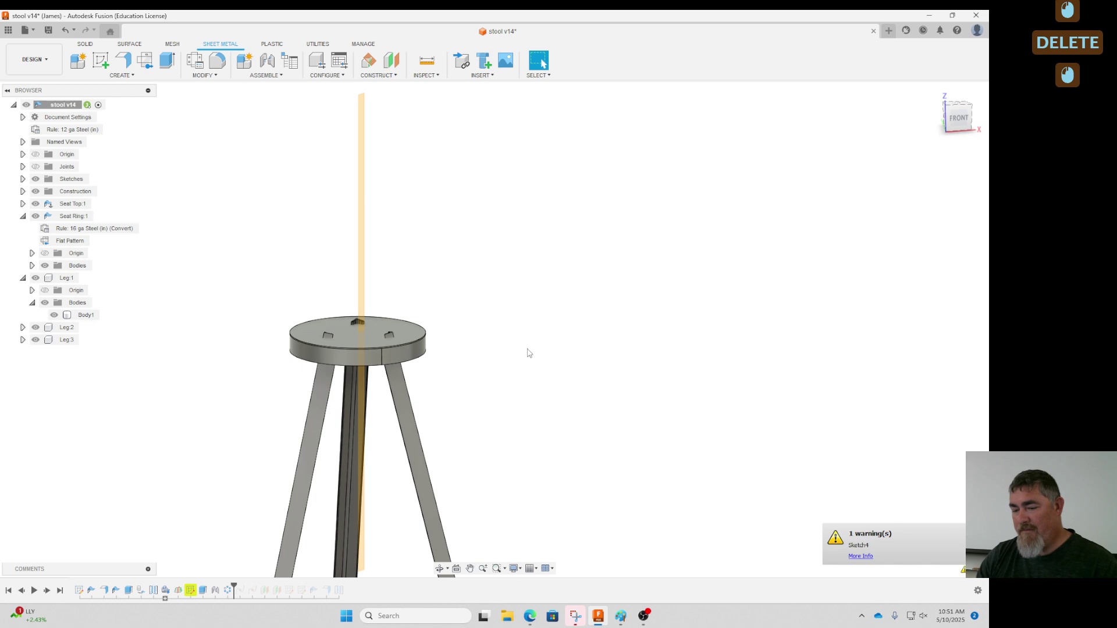
key("ctrl+z")
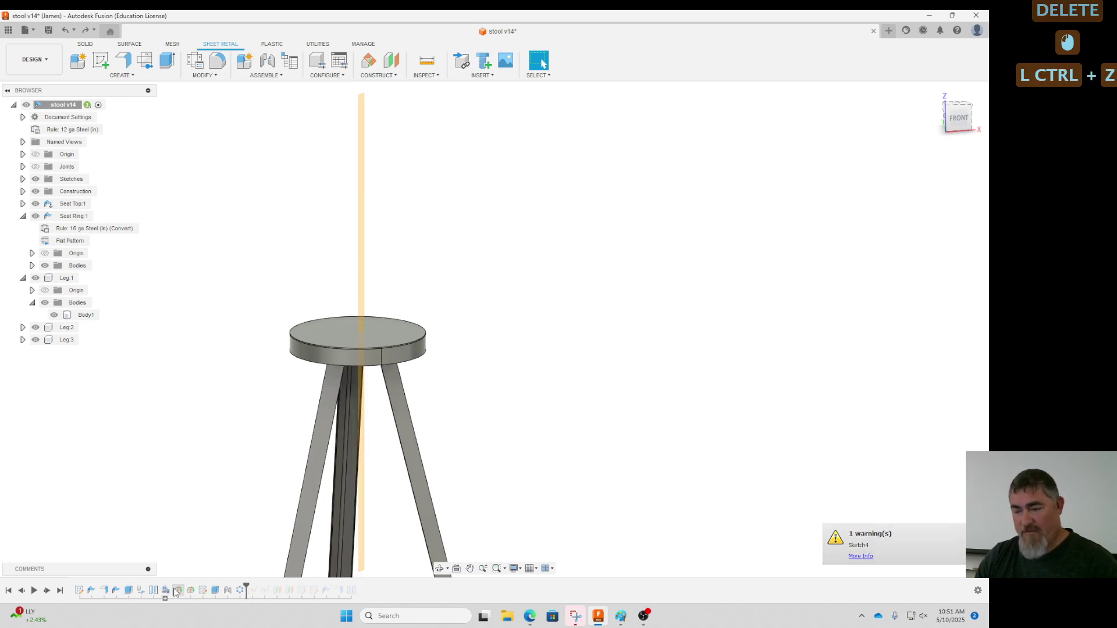
Delete the first, redundant construction plane from the timeline and inspect the three-legged stool.
left_click(178, 590)
key("Delete")
middle_click_drag(585, 466, 597, 396, "shift")
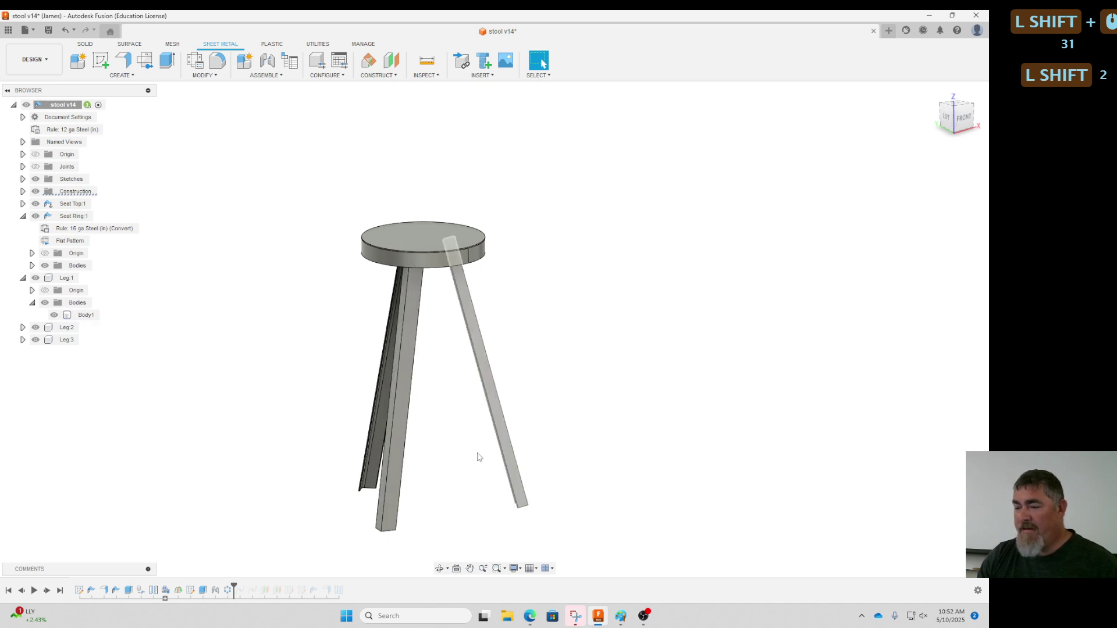
left_click(378, 75)
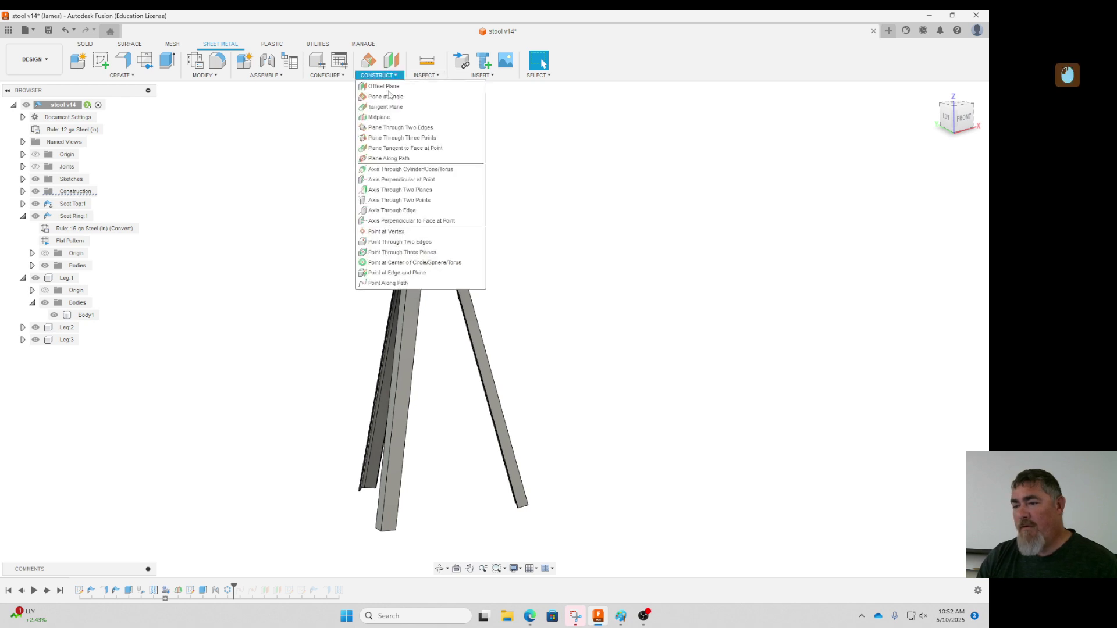
left_click(387, 283)
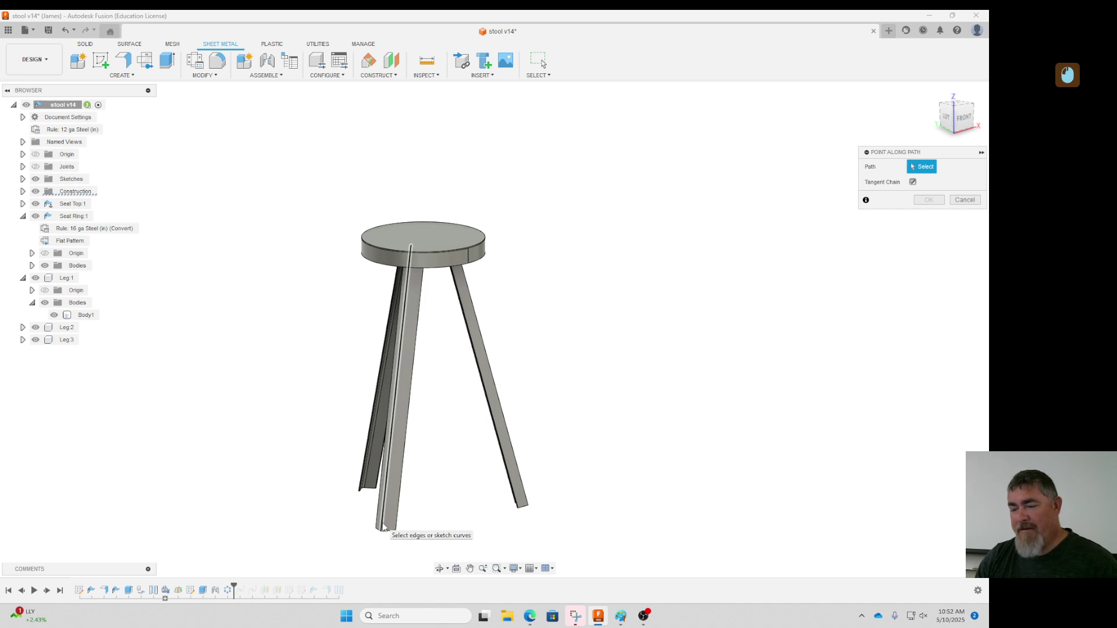
left_click(383, 527)
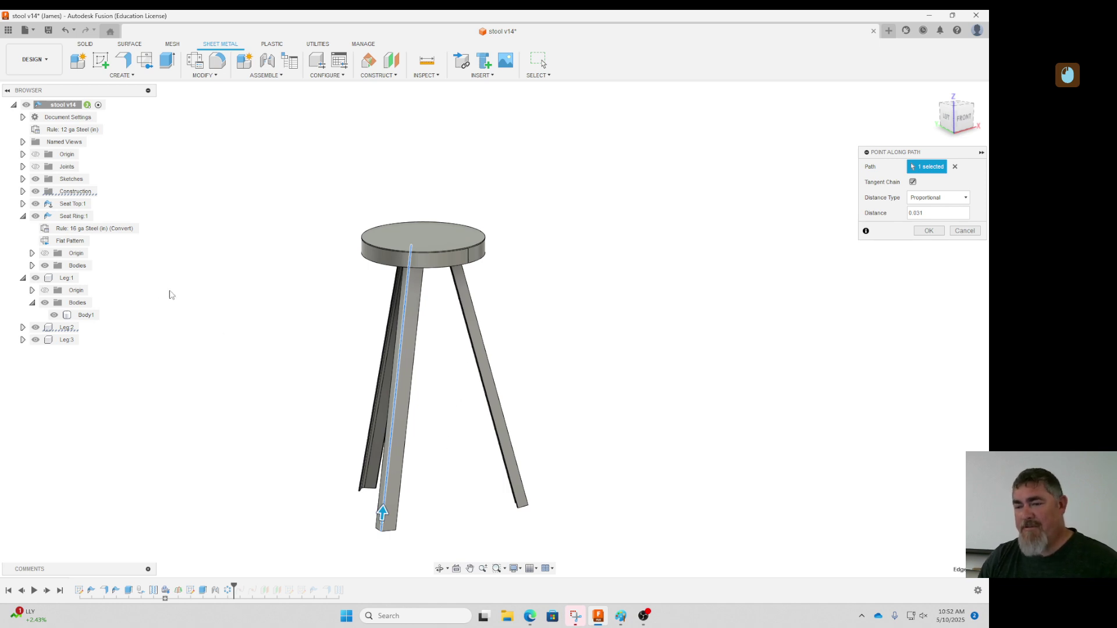
left_click(54, 276)
key("Escape")
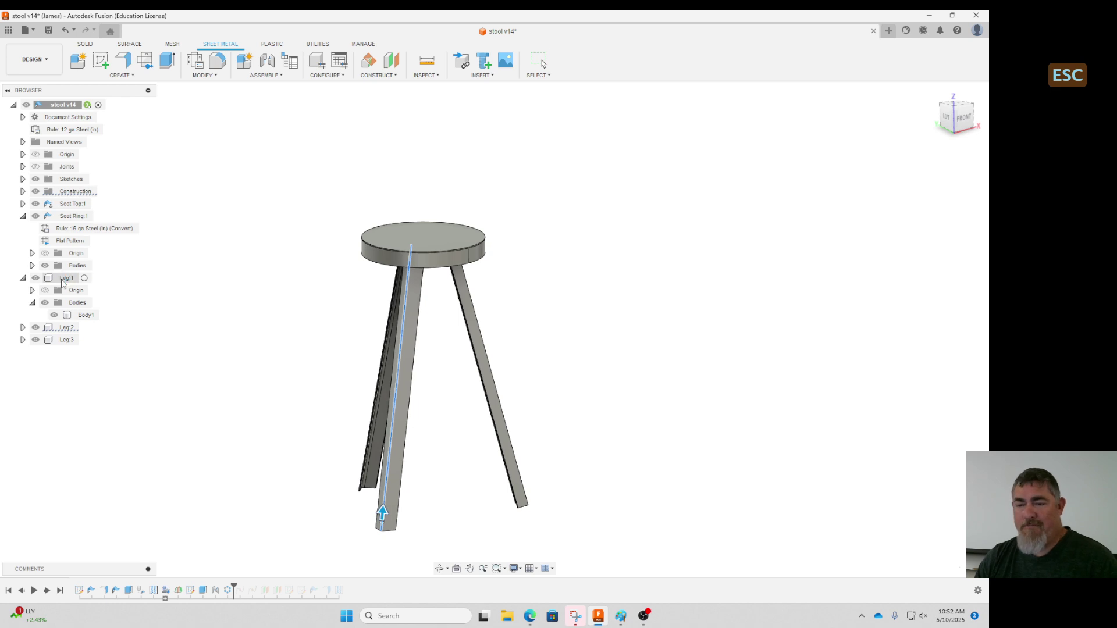
left_click(62, 279)
middle_click_drag(262, 463, 329, 473, "shift")
left_click(225, 249)
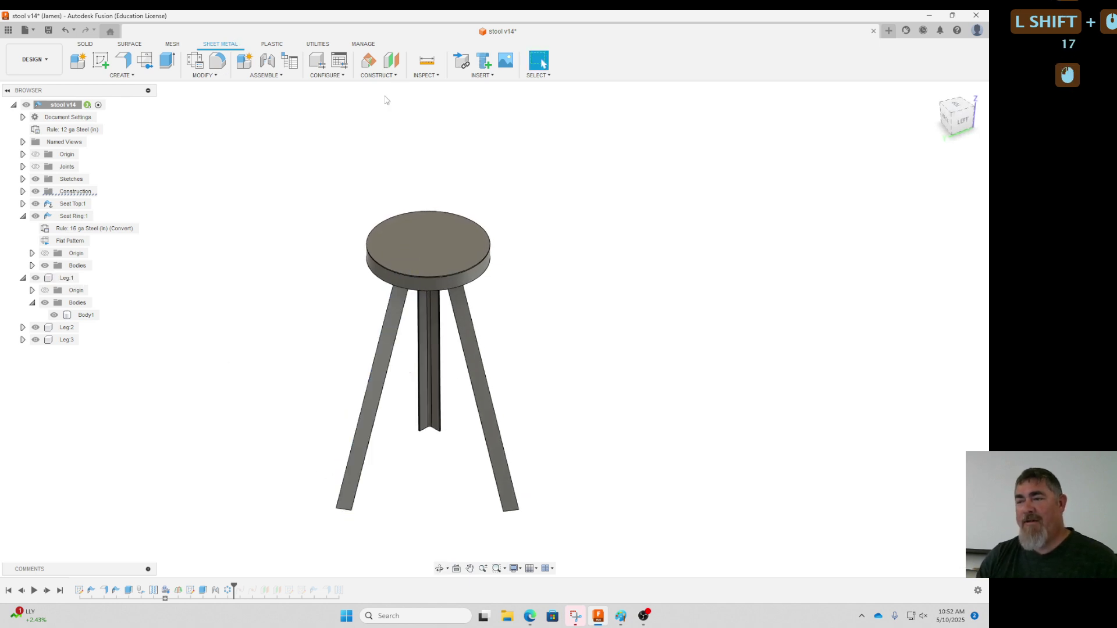
Create a construction point along the first leg's long outer edge, at a physical distance of 5 in from the foot.
left_click(378, 75)
left_click(388, 283)
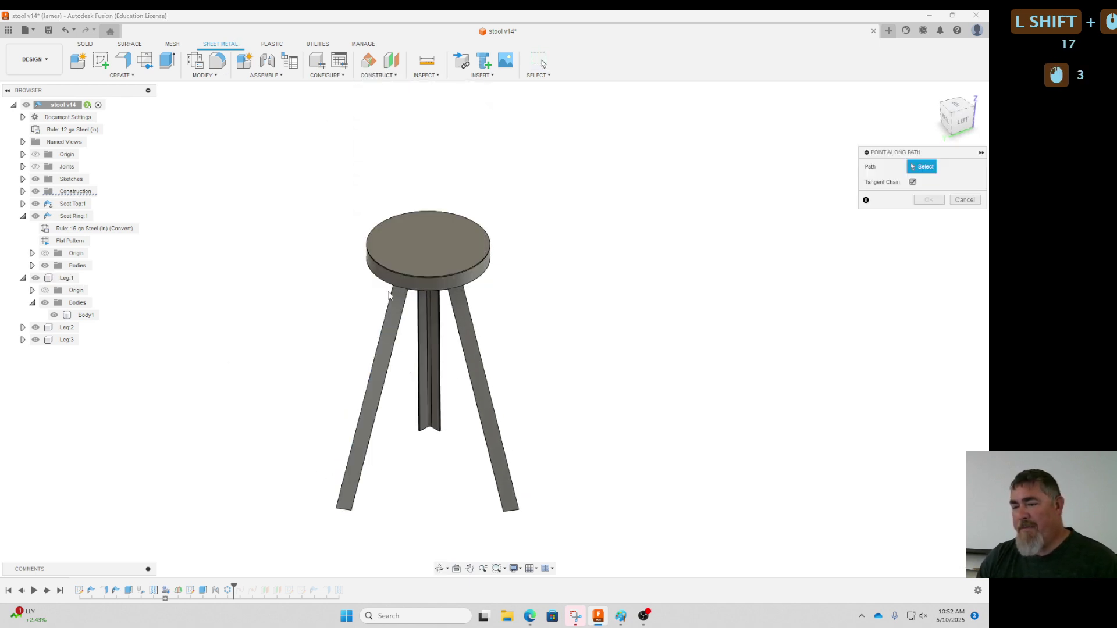
scroll(338, 499, "up", 5)
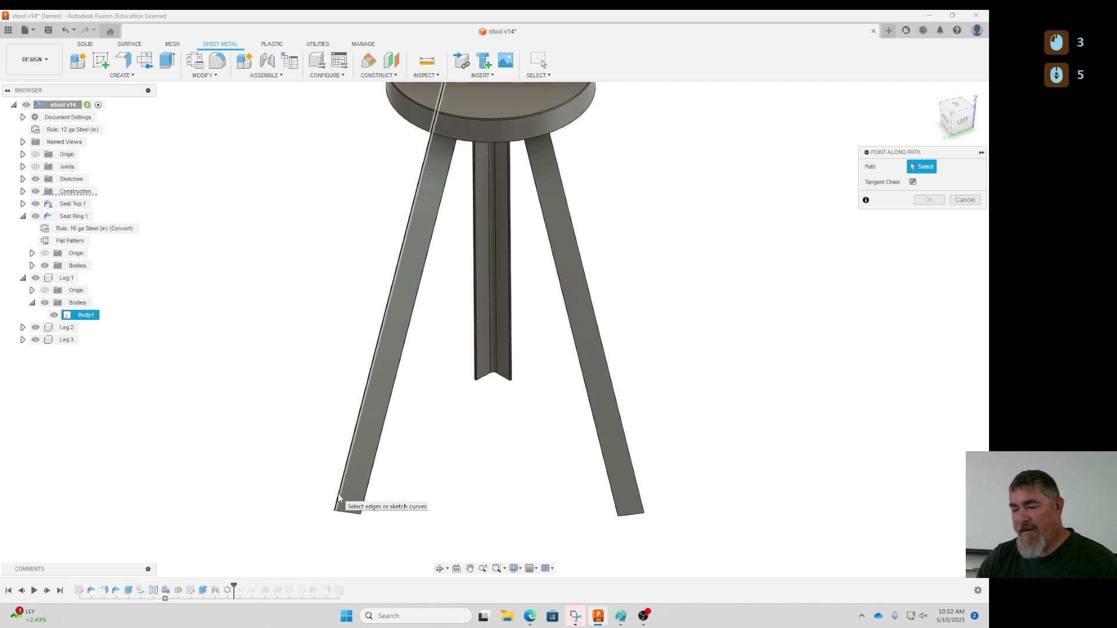
left_click(338, 498)
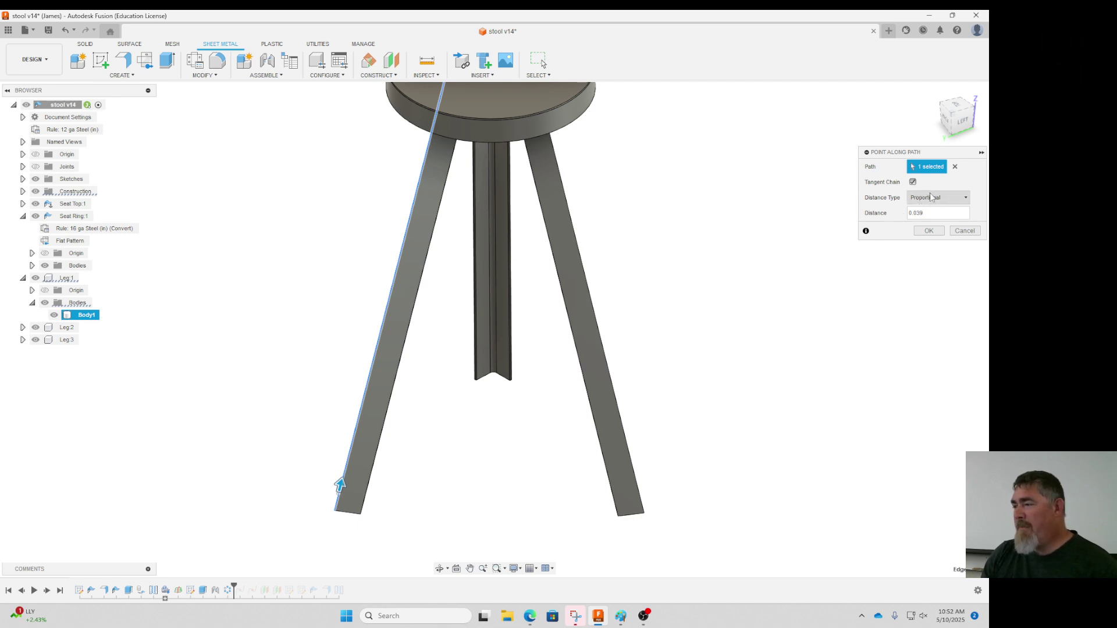
left_click_drag(923, 158, 865, 183)
scroll(355, 460, "down", 5)
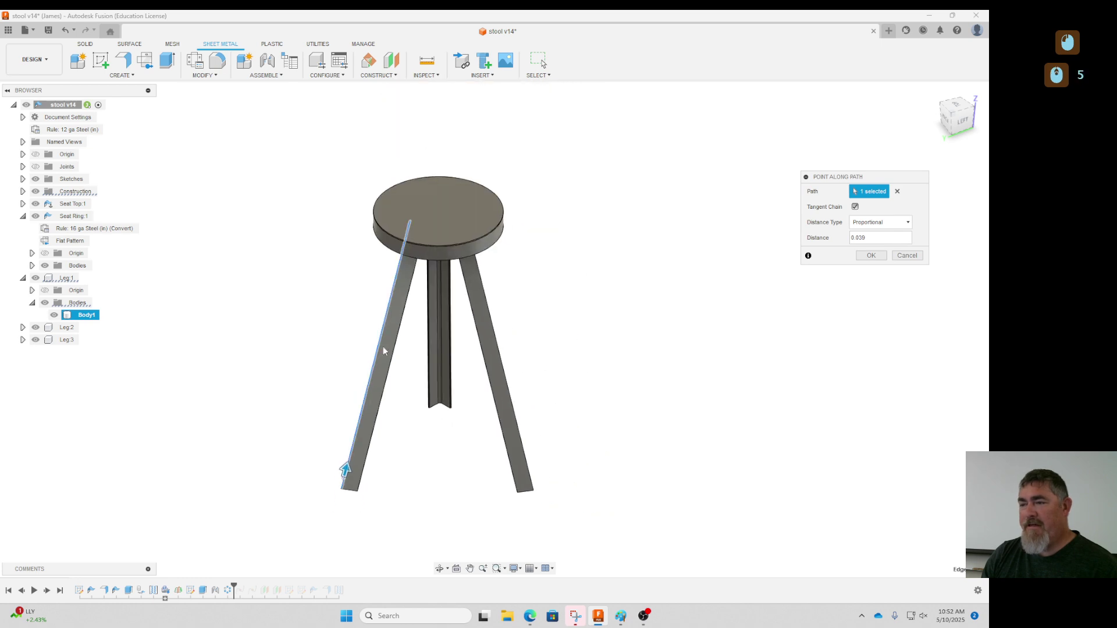
left_click(871, 226)
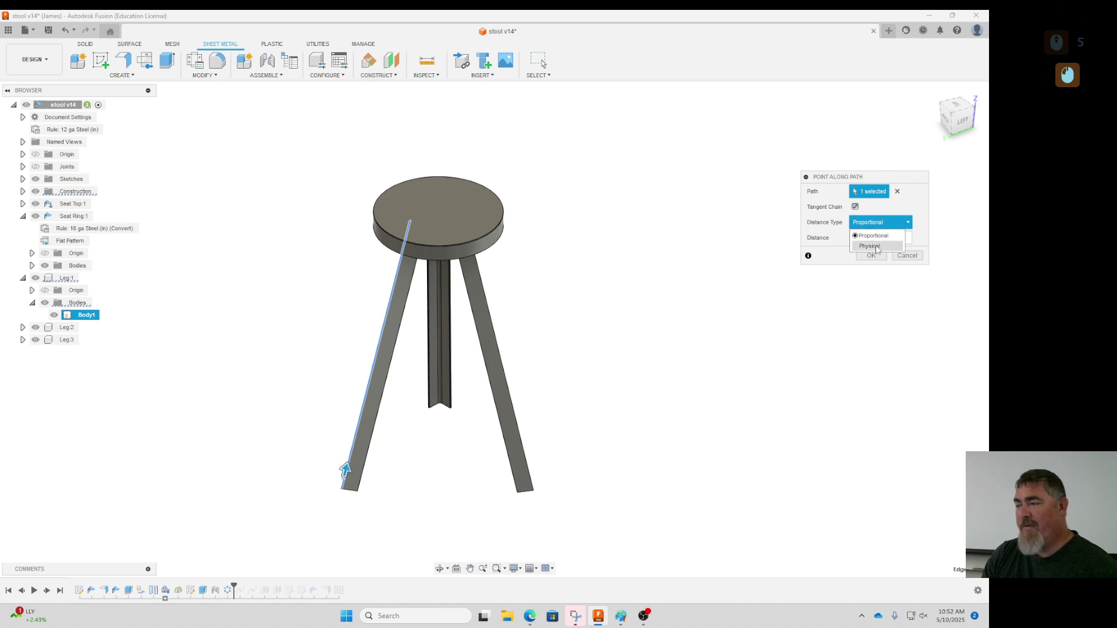
left_click(875, 246)
left_click_drag(871, 239, 861, 240)
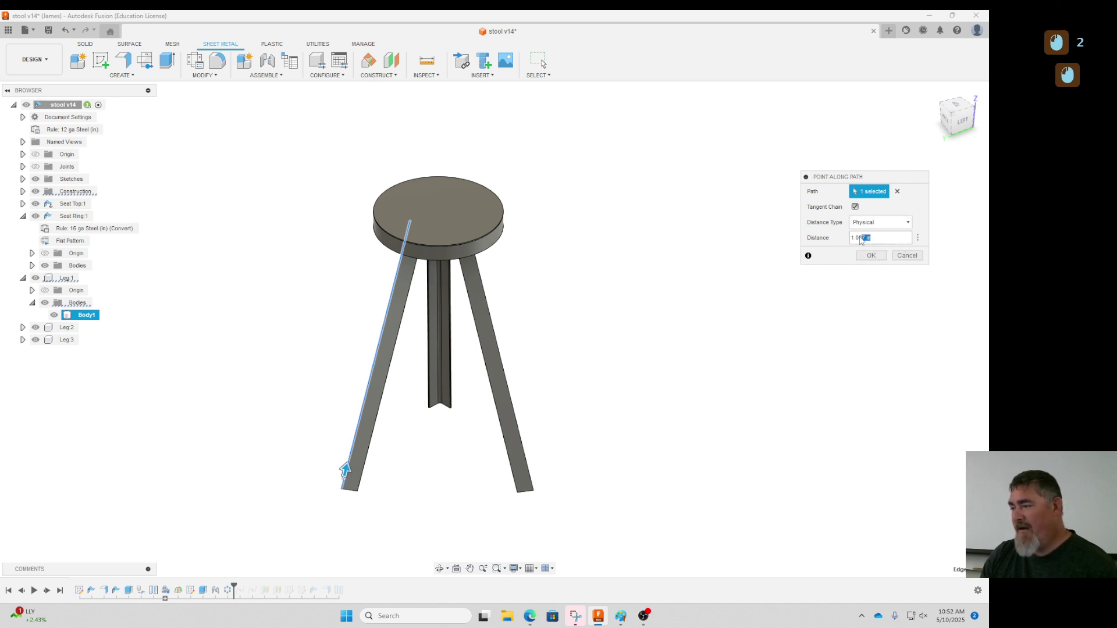
type("5")
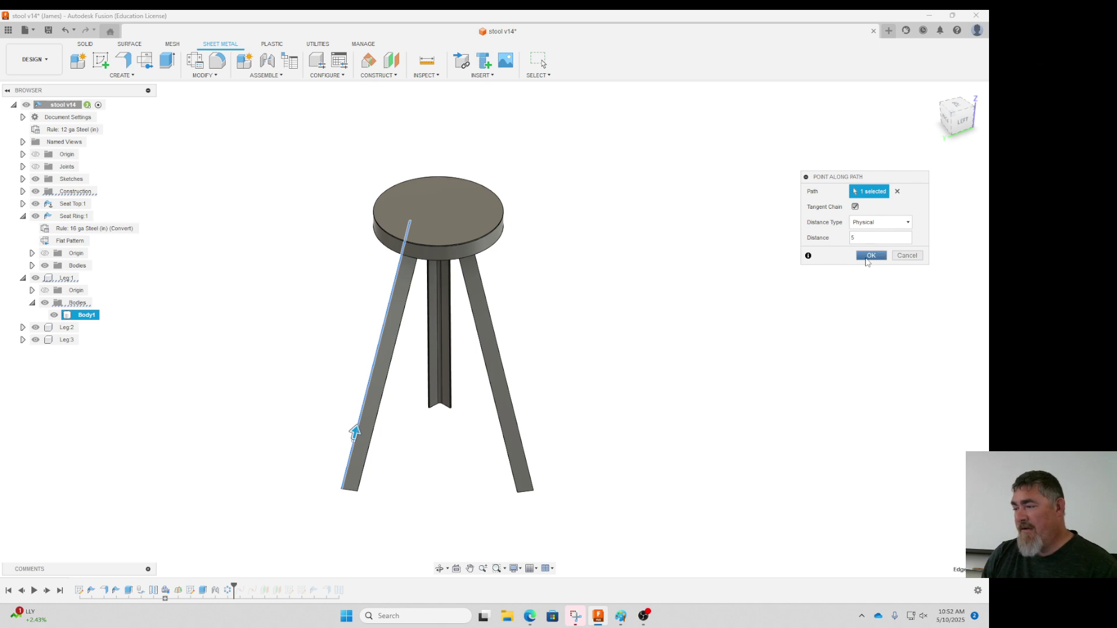
left_click(870, 256)
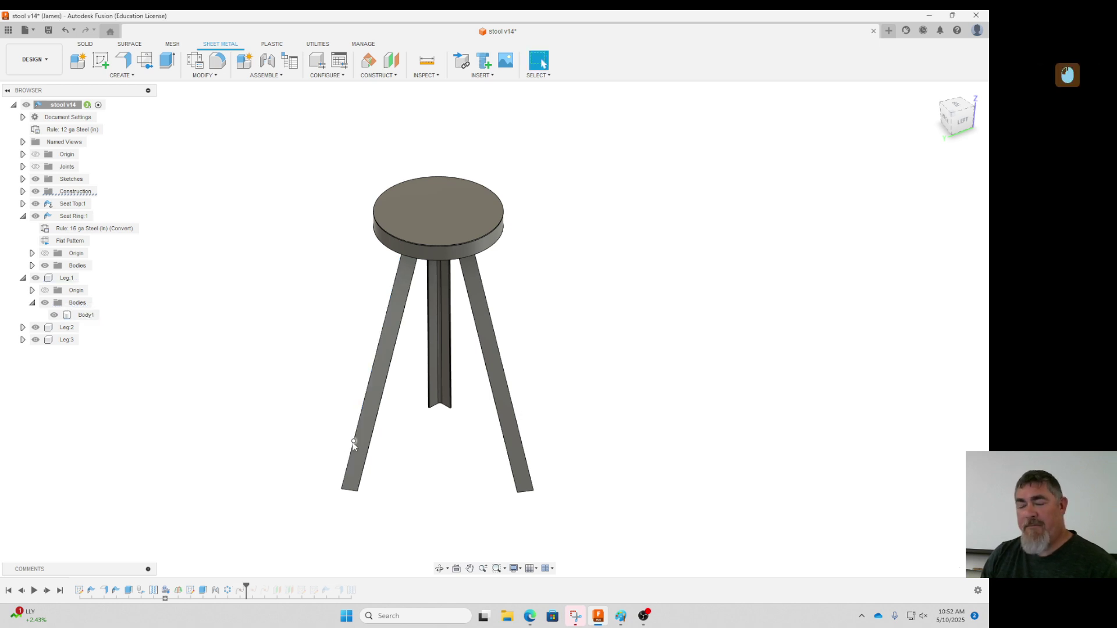
Create a second construction point along the same leg edge, at a physical distance of 6 in from the foot.
left_click(378, 75)
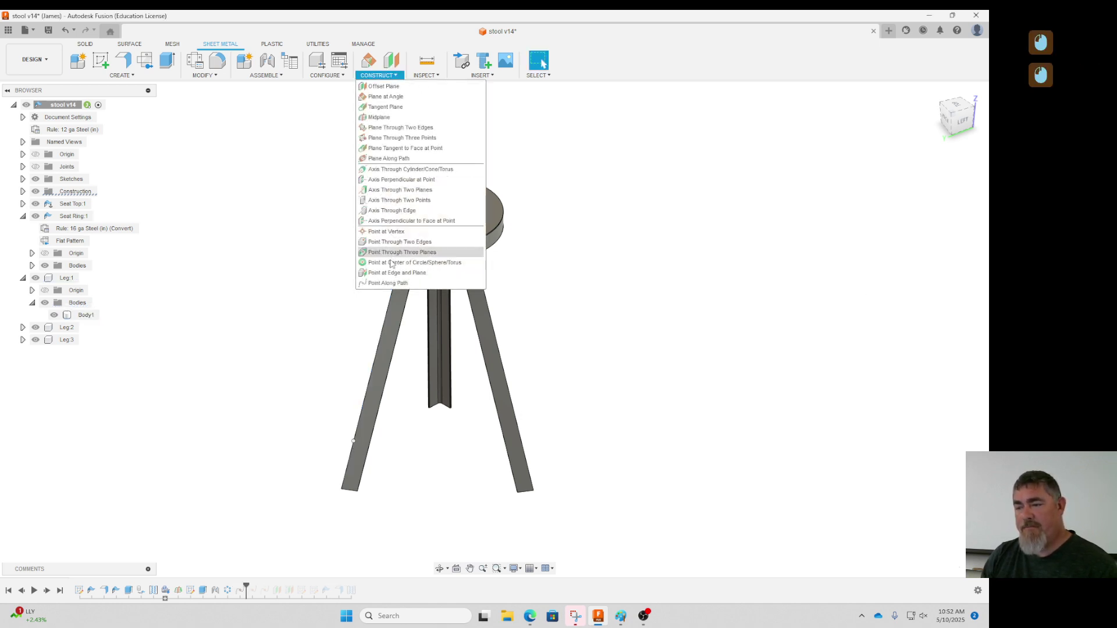
left_click(381, 283)
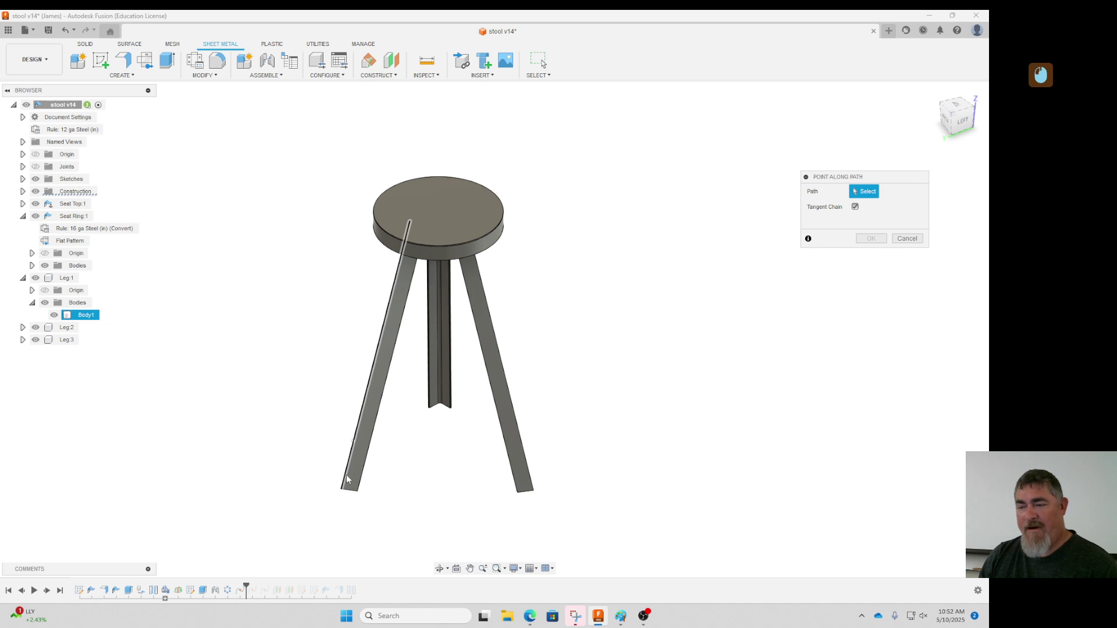
left_click(400, 267)
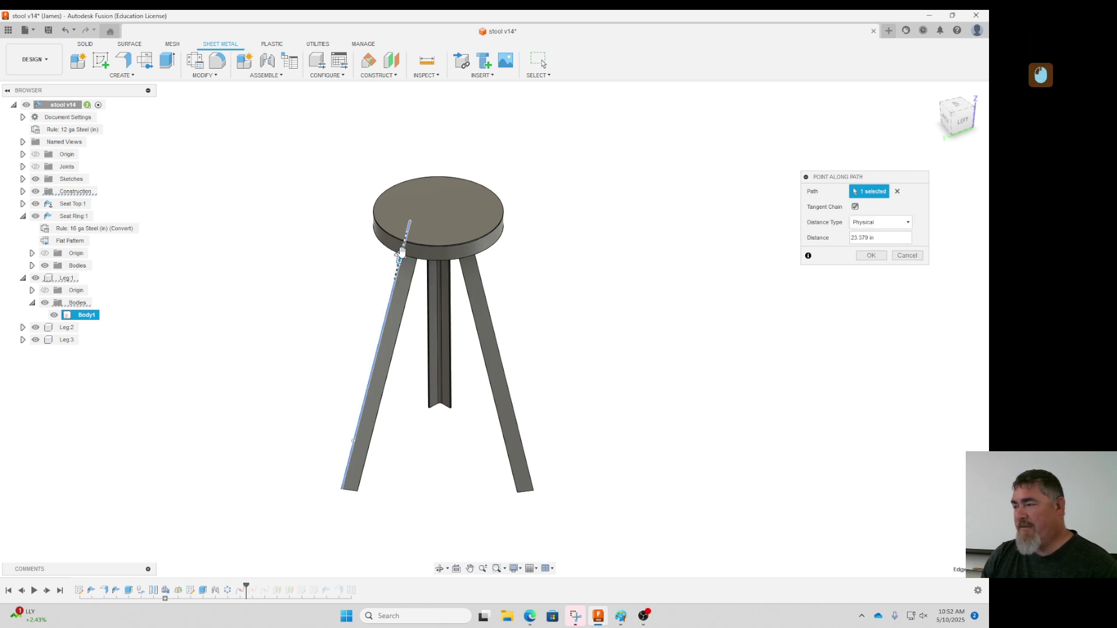
left_click_drag(401, 251, 394, 277)
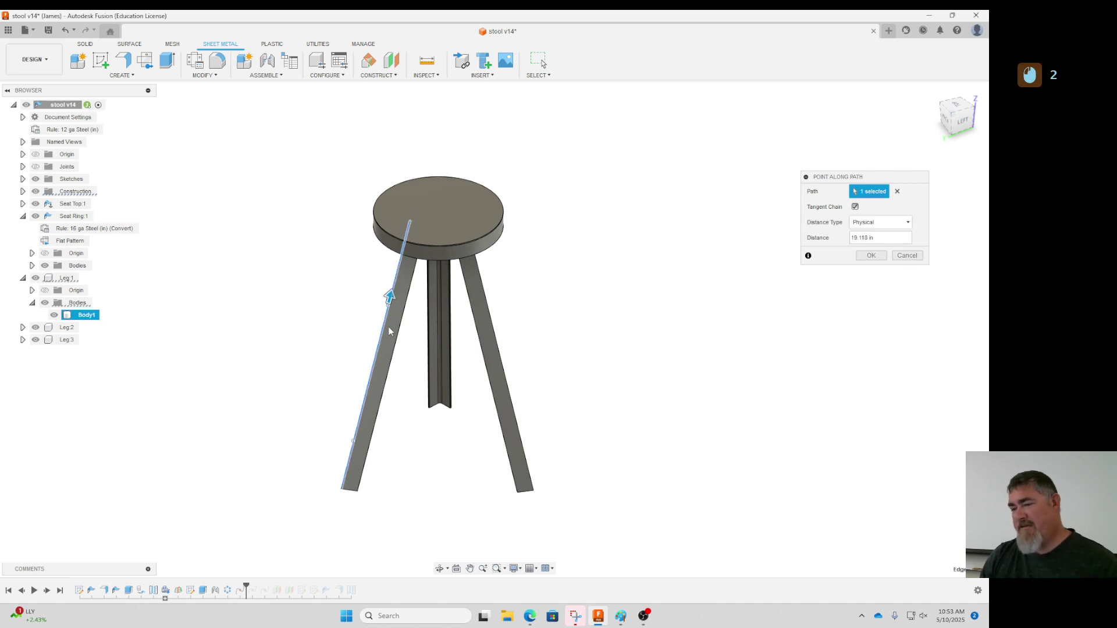
left_click(897, 191)
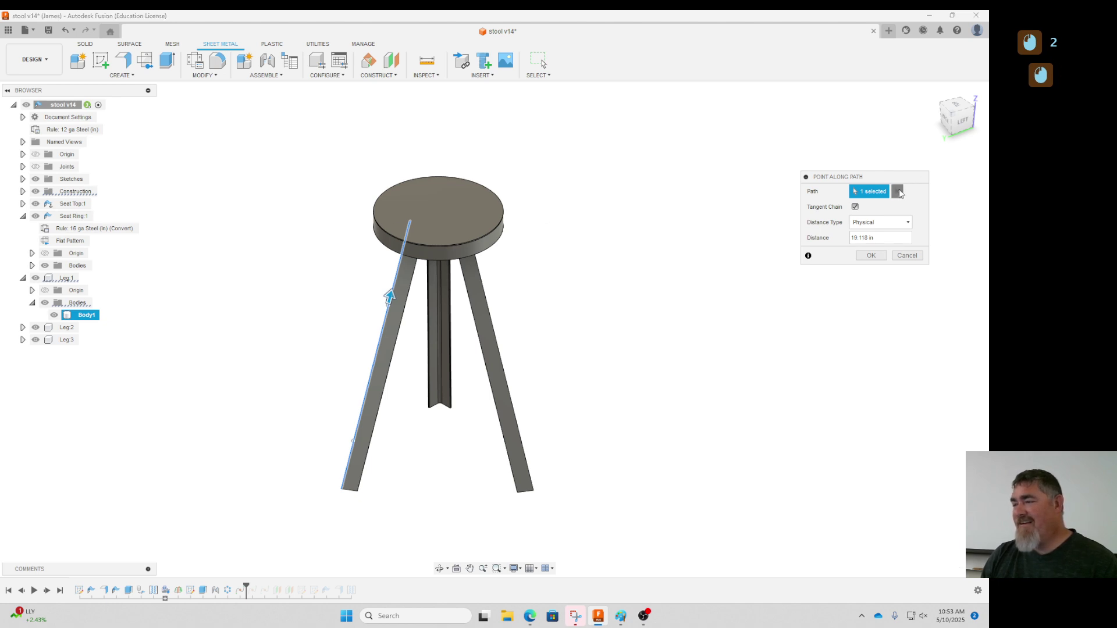
left_click(344, 472)
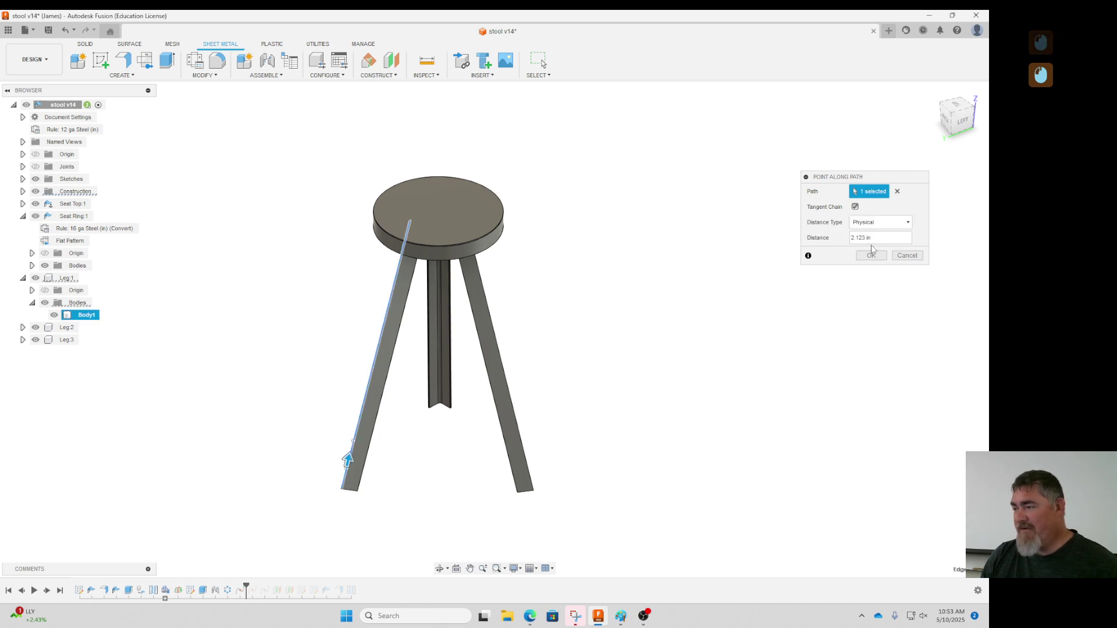
left_click(856, 238)
type("6")
key("Return")
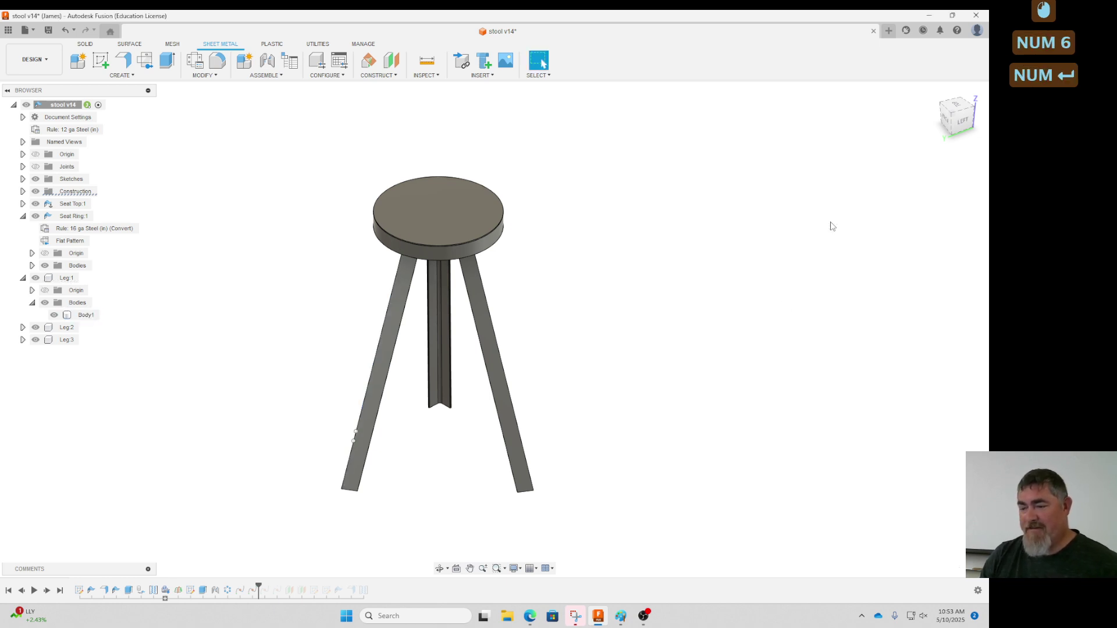
left_click(355, 442)
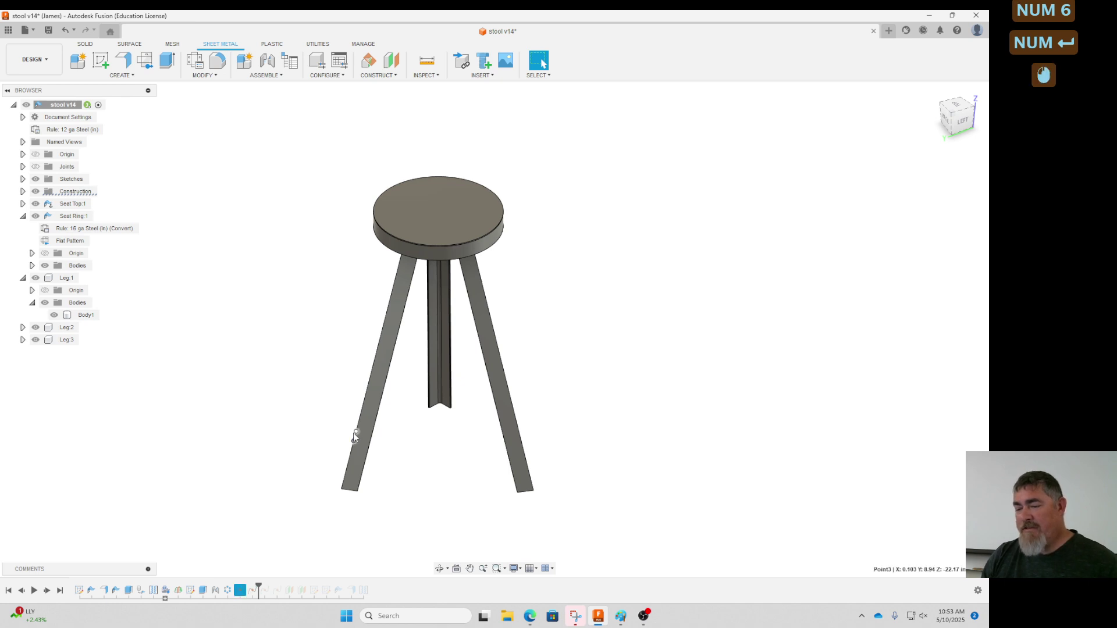
Create an offset plane from the seat top's upper face with its extent set To Object at the upper leg point.
left_click(378, 75)
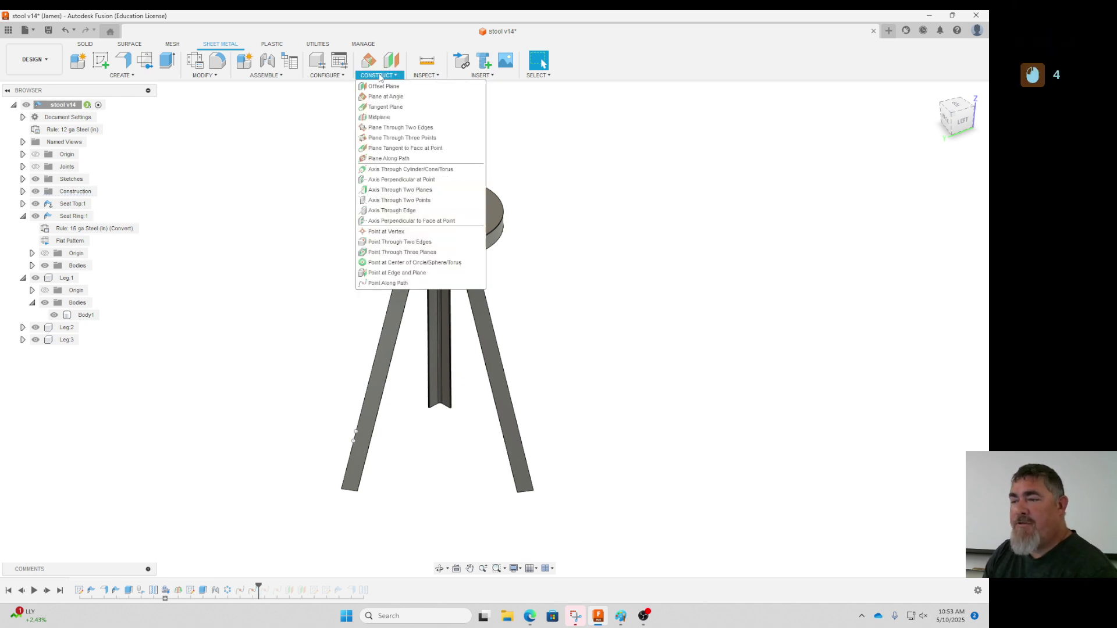
left_click(381, 87)
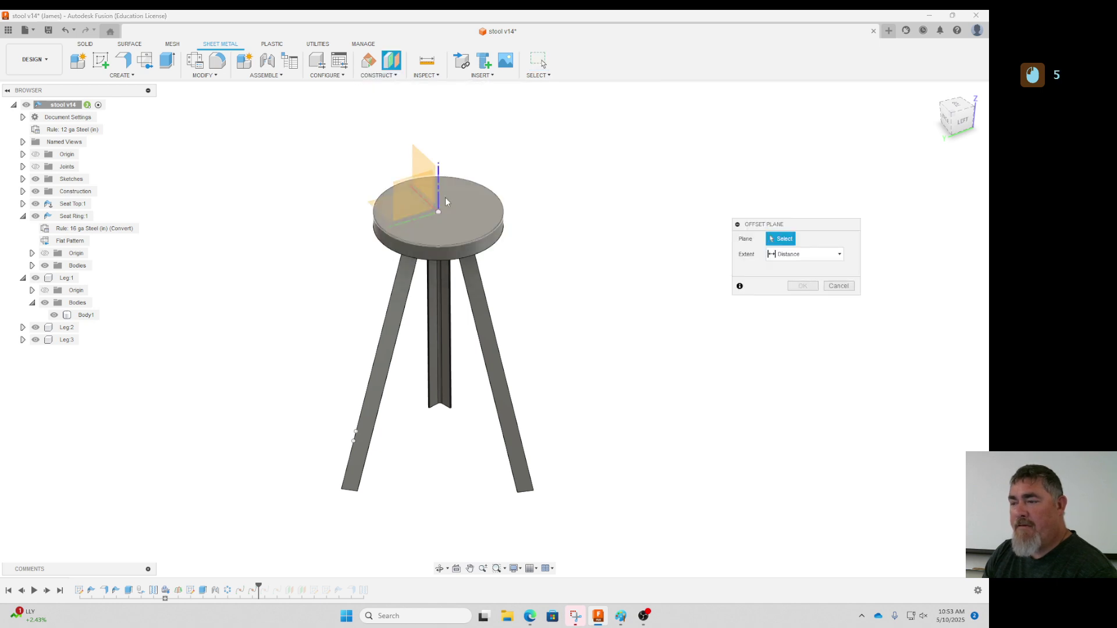
left_click(465, 226)
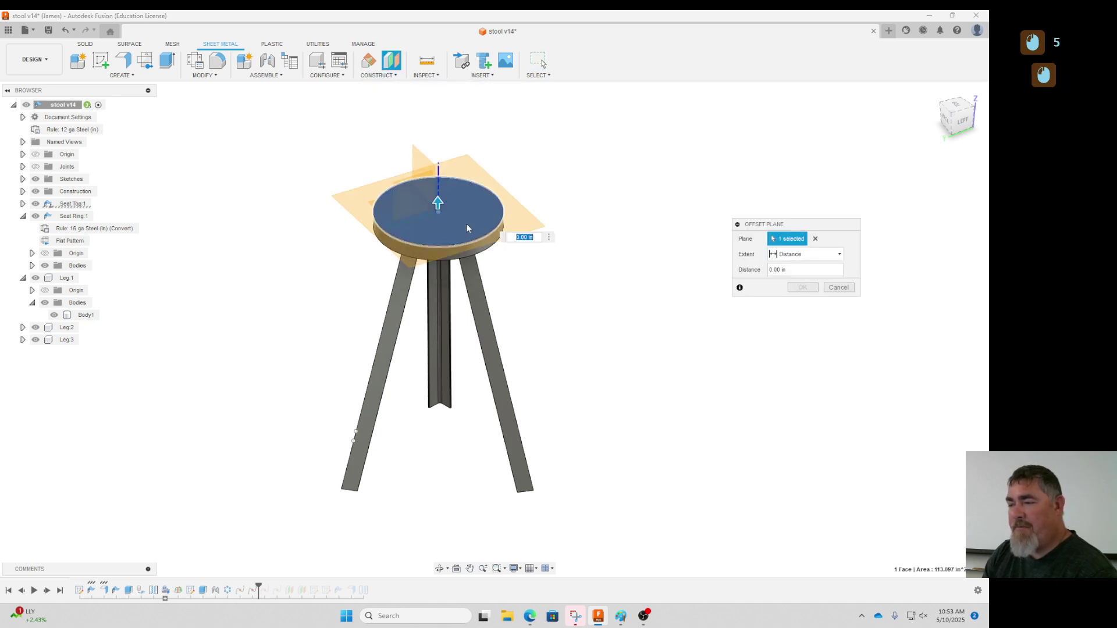
left_click(813, 259)
left_click(805, 278)
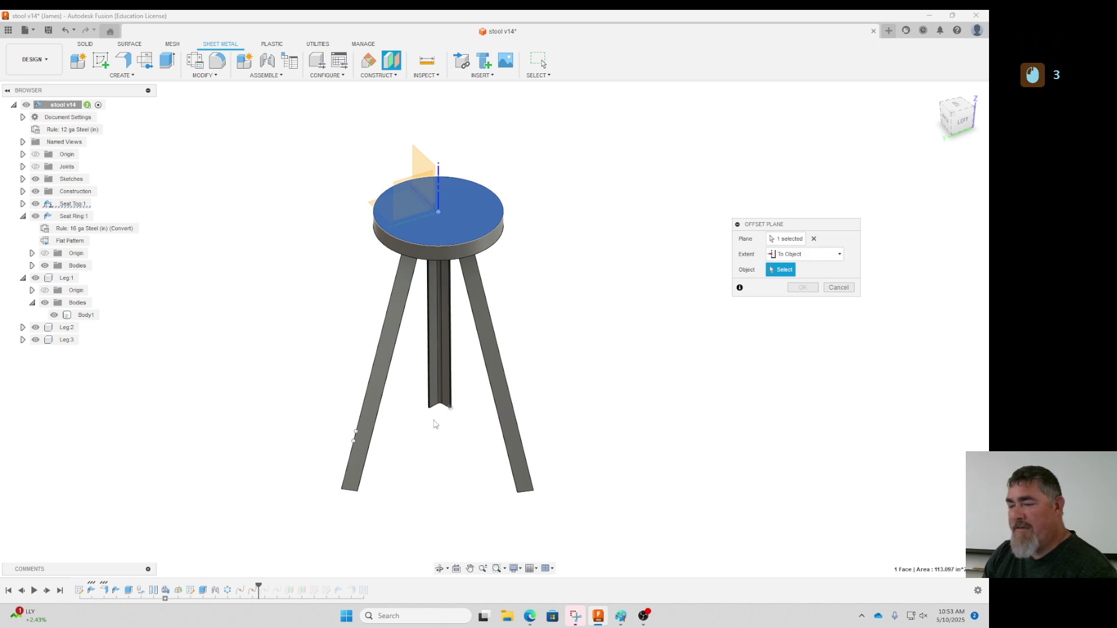
left_click(357, 432)
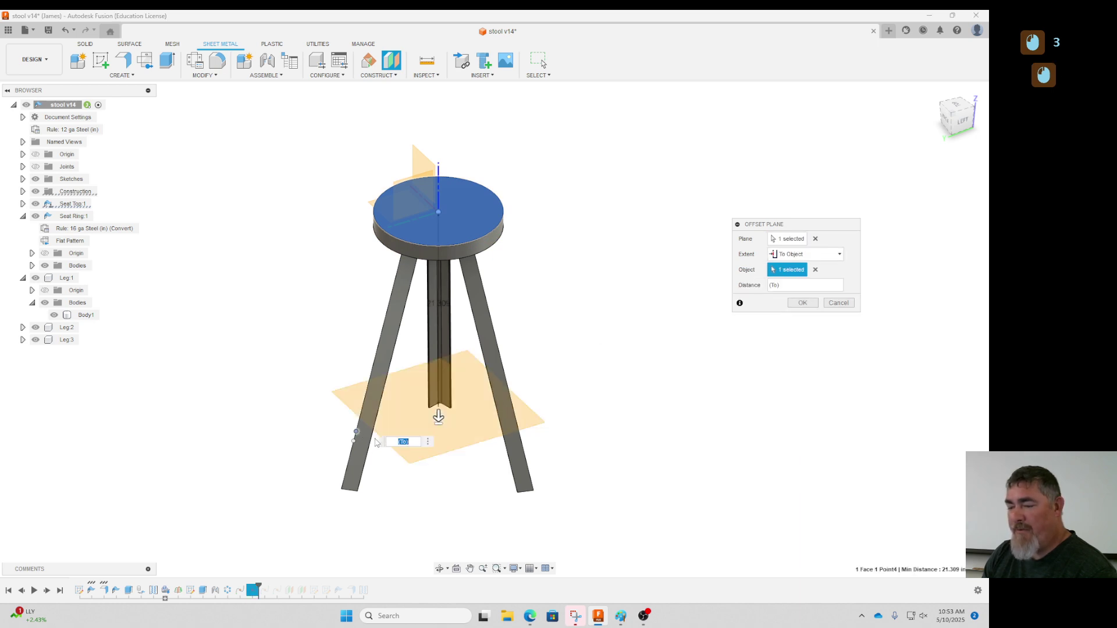
left_click(803, 303)
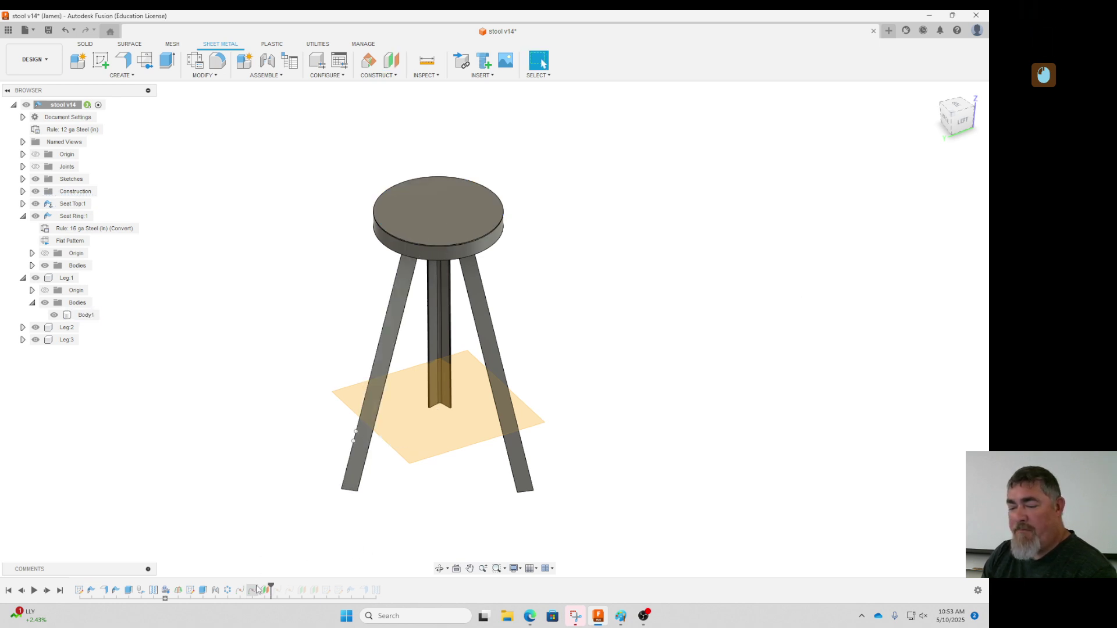
Set the upper leg point's distance along the edge to 8 in.
double_click(252, 590)
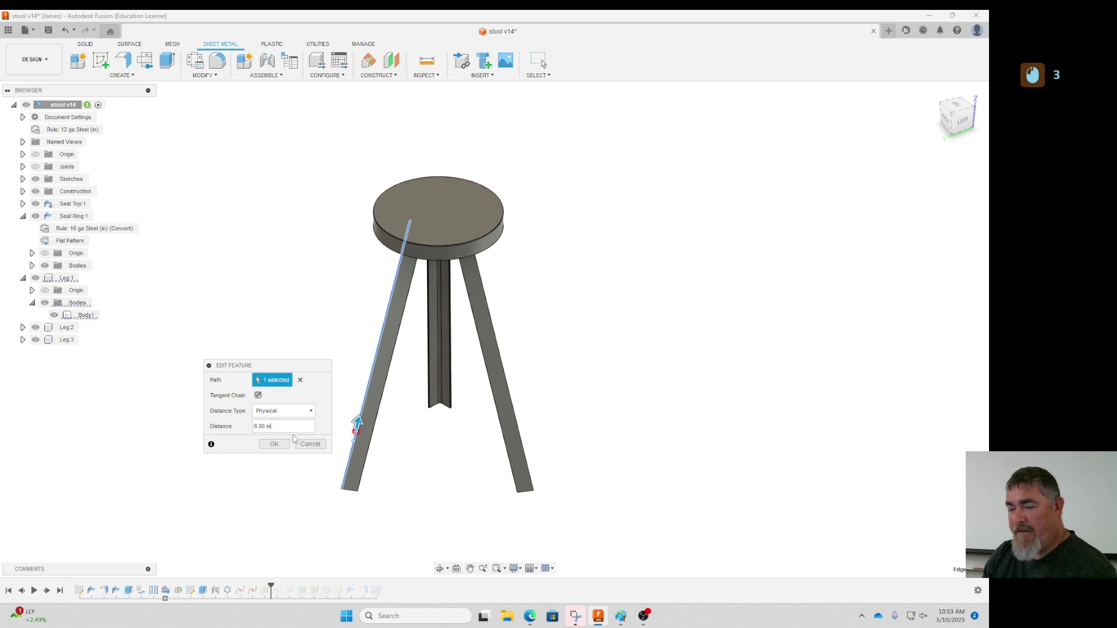
double_click(262, 427)
type("8")
key("Return")
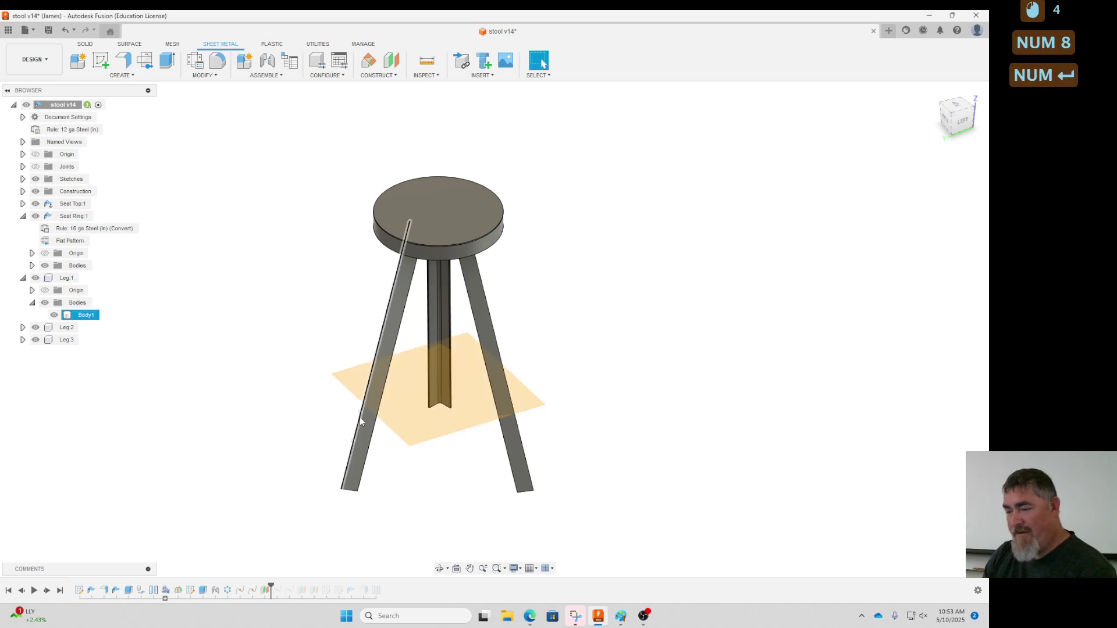
Create a second offset plane -22.275 in from the seat top's upper face, at the height of the lower leg point.
middle_click_drag(424, 518, 409, 430)
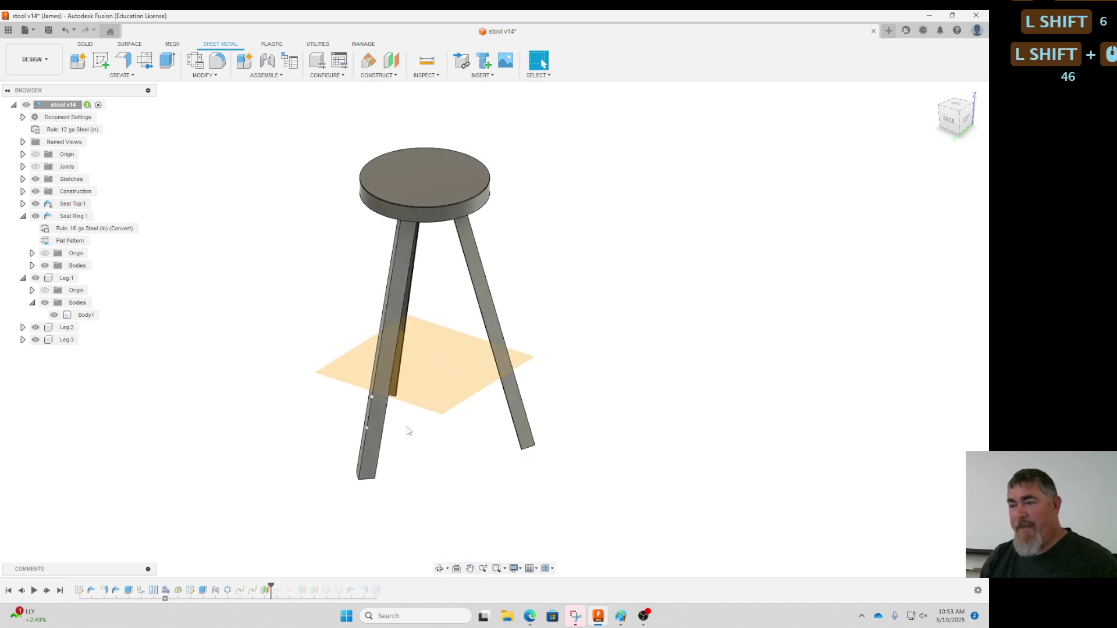
left_click(369, 60)
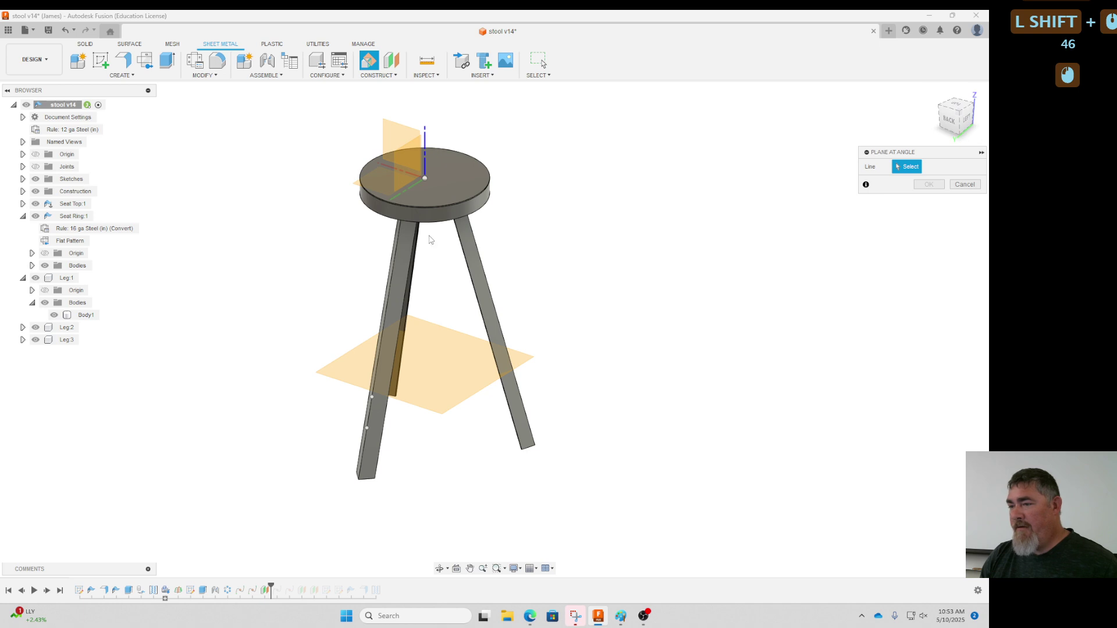
key("Escape")
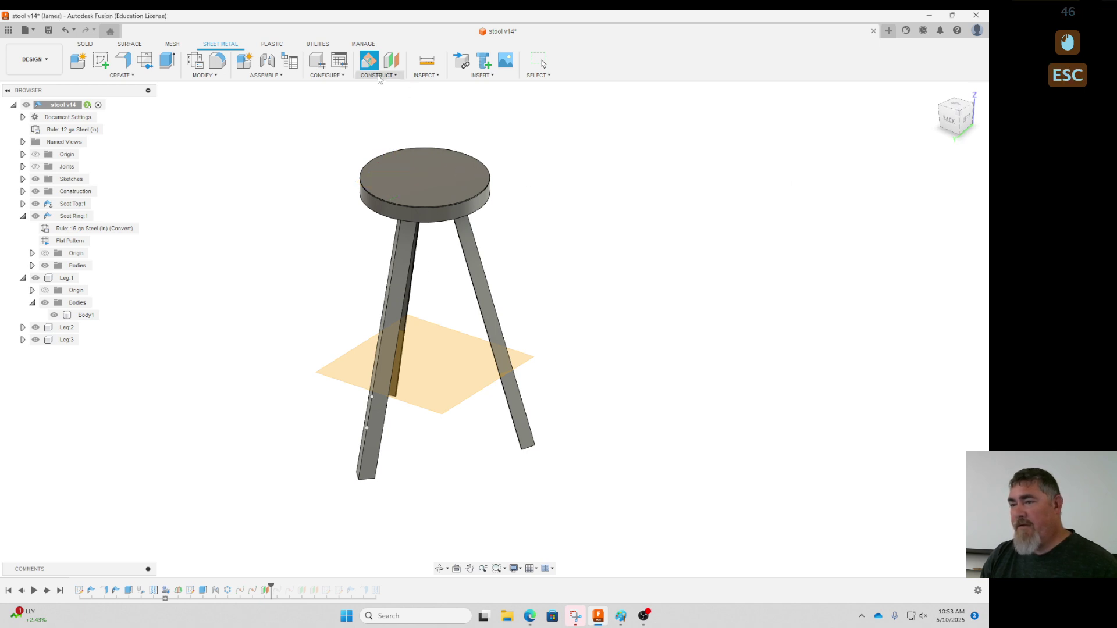
left_click(378, 75)
left_click(386, 85)
left_click(473, 172)
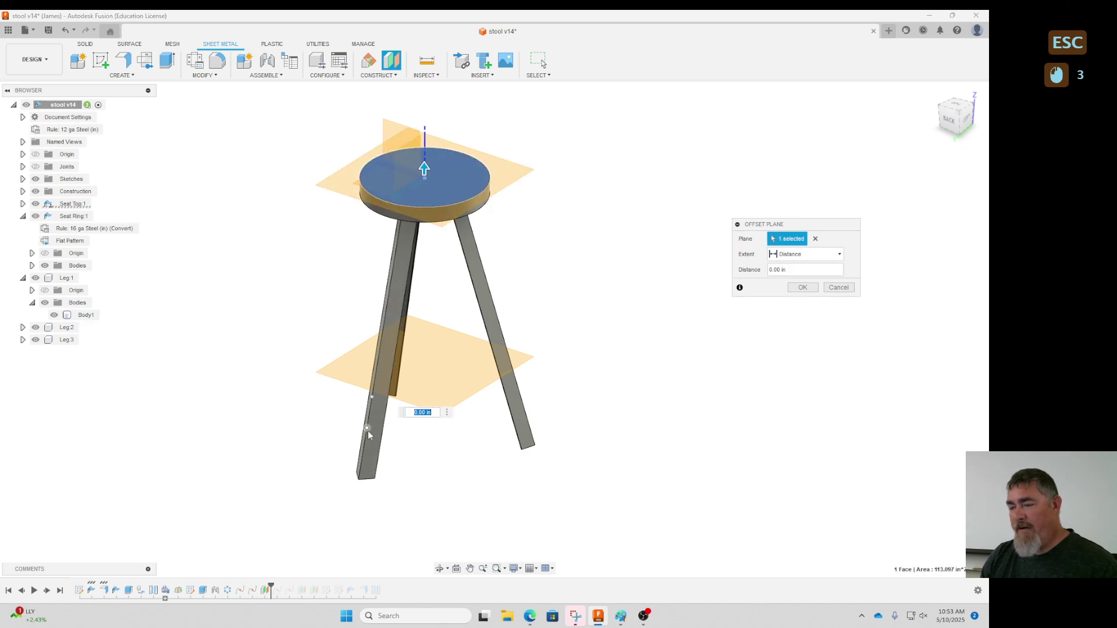
left_click(367, 428)
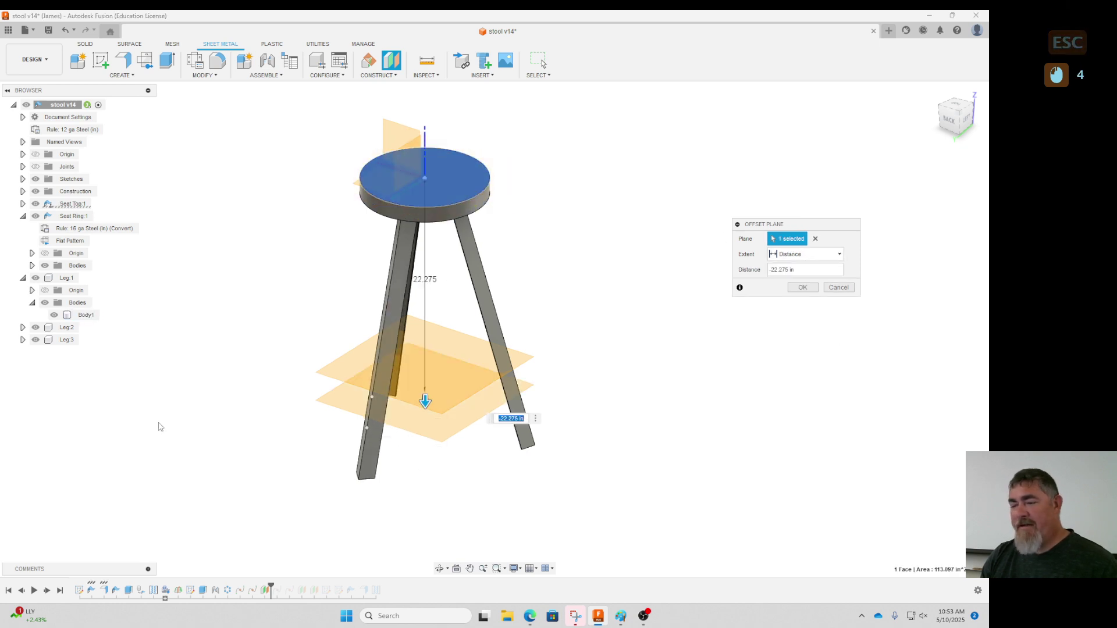
left_click(801, 287)
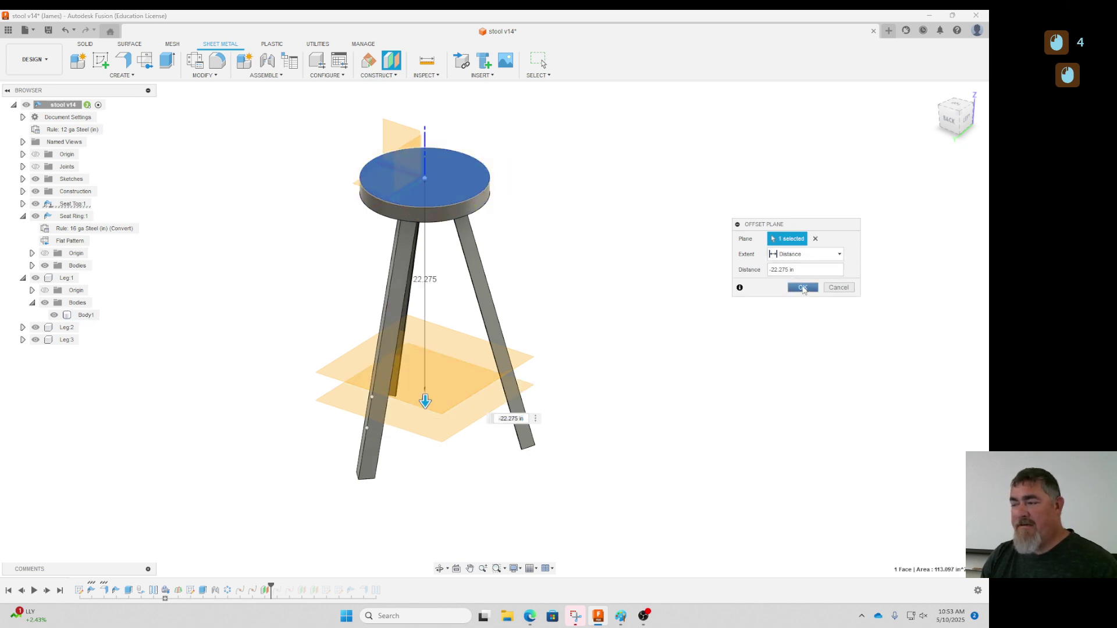
Set the lower leg point's distance along the edge to 4 in.
double_click(245, 591)
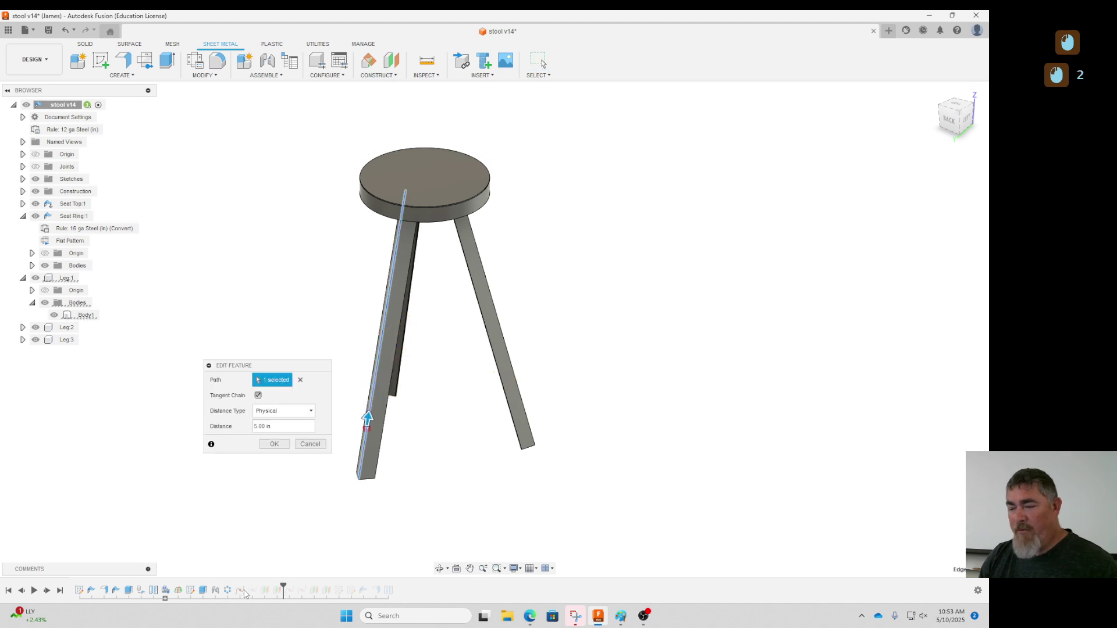
double_click(262, 426)
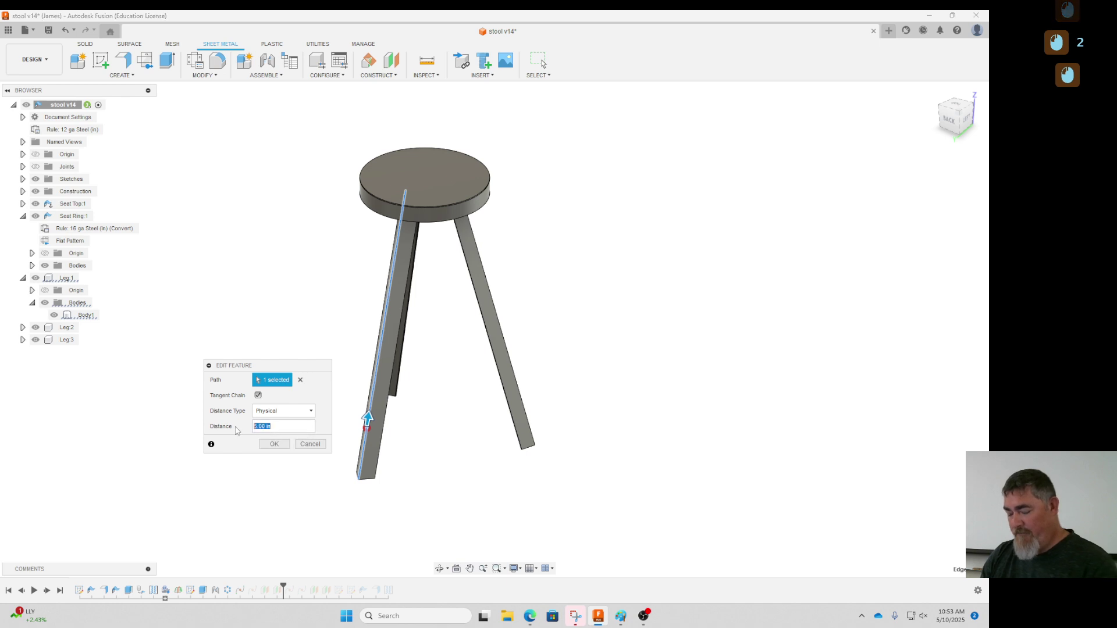
type("4")
key("Return")
middle_click_drag(463, 481, 444, 459, "shift")
middle_click(444, 459, "shift")
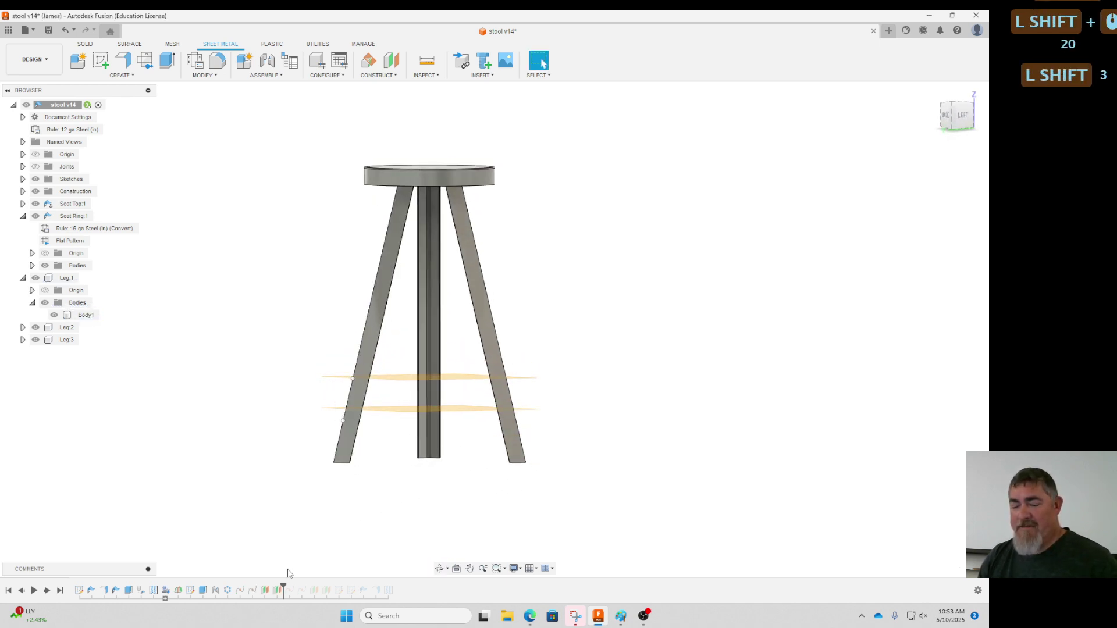
Change the lower offset plane's extent to To Object, ending at the lower leg point.
double_click(279, 591)
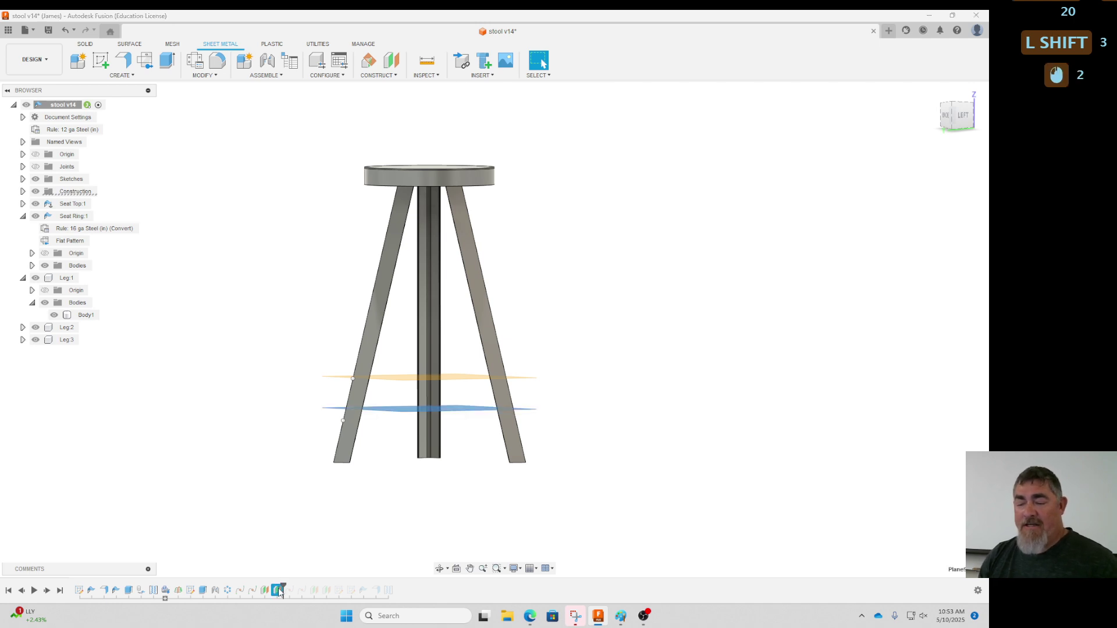
left_click(694, 214)
left_click(680, 236)
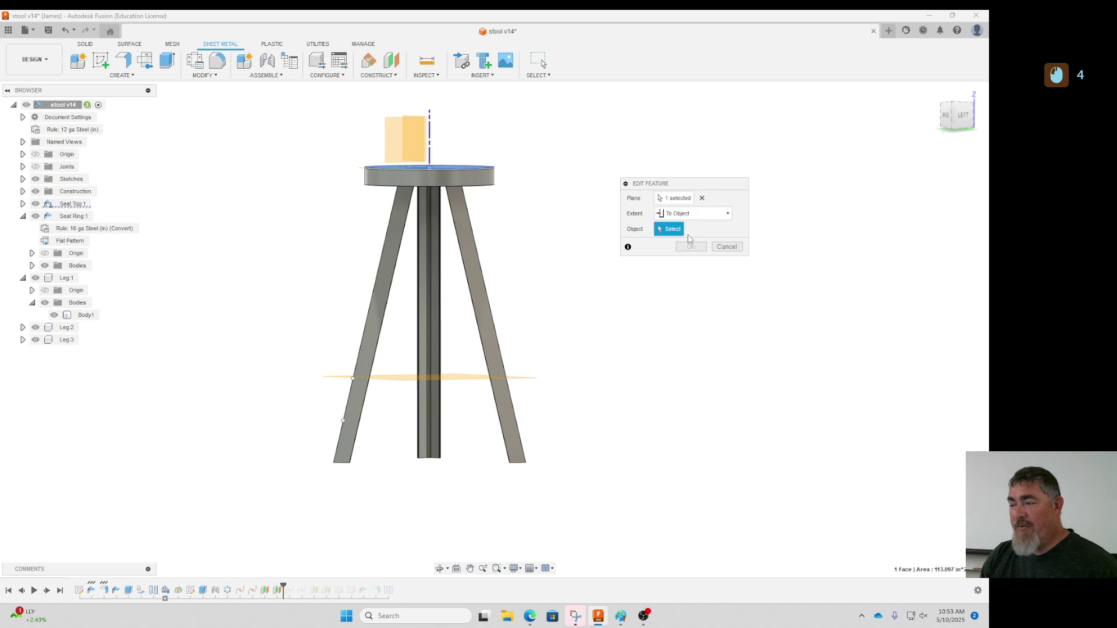
left_click(343, 421)
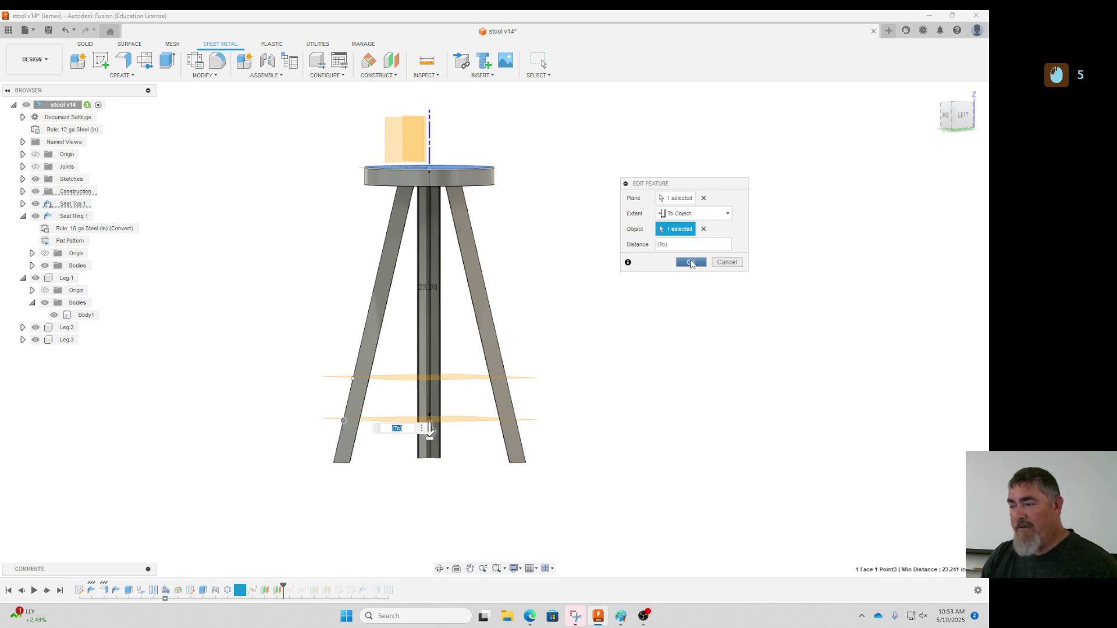
left_click(691, 263)
Sketch a center circle about 13.4 in in diameter on the lower offset plane, centred on the origin.
middle_click_drag(488, 408, 459, 435, "shift")
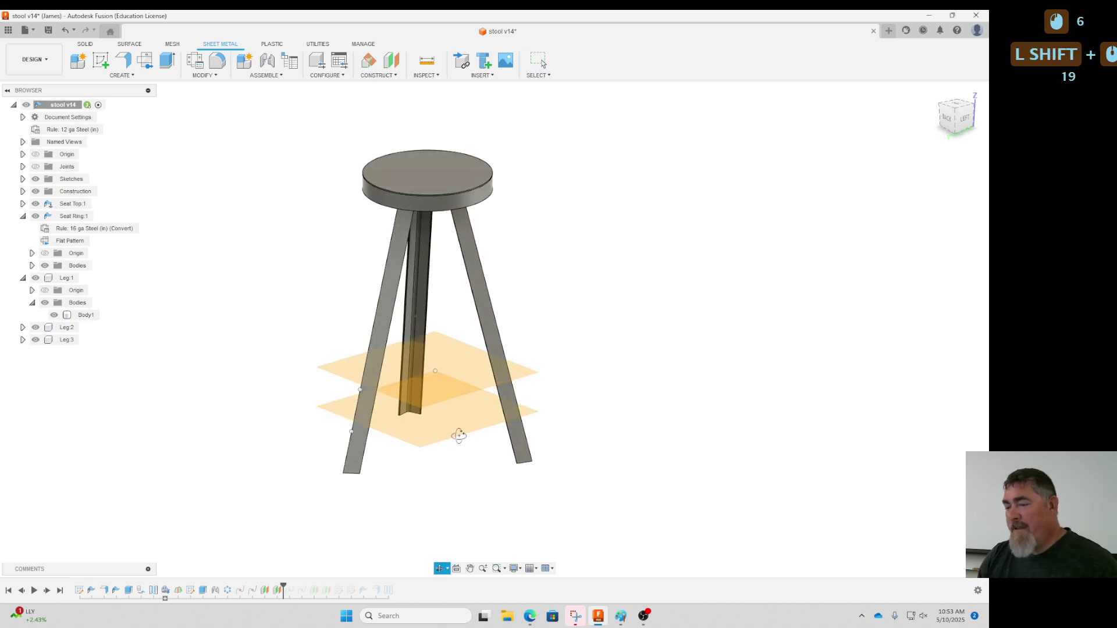
scroll(596, 459, "up", 4)
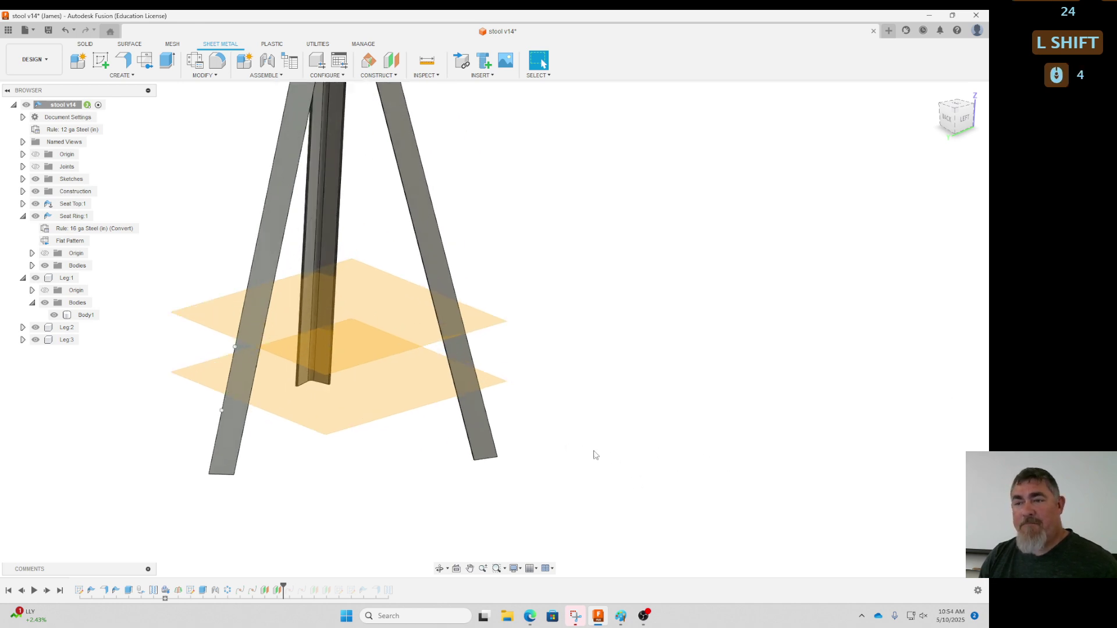
scroll(665, 414, "down", 4)
scroll(408, 428, "up", 2)
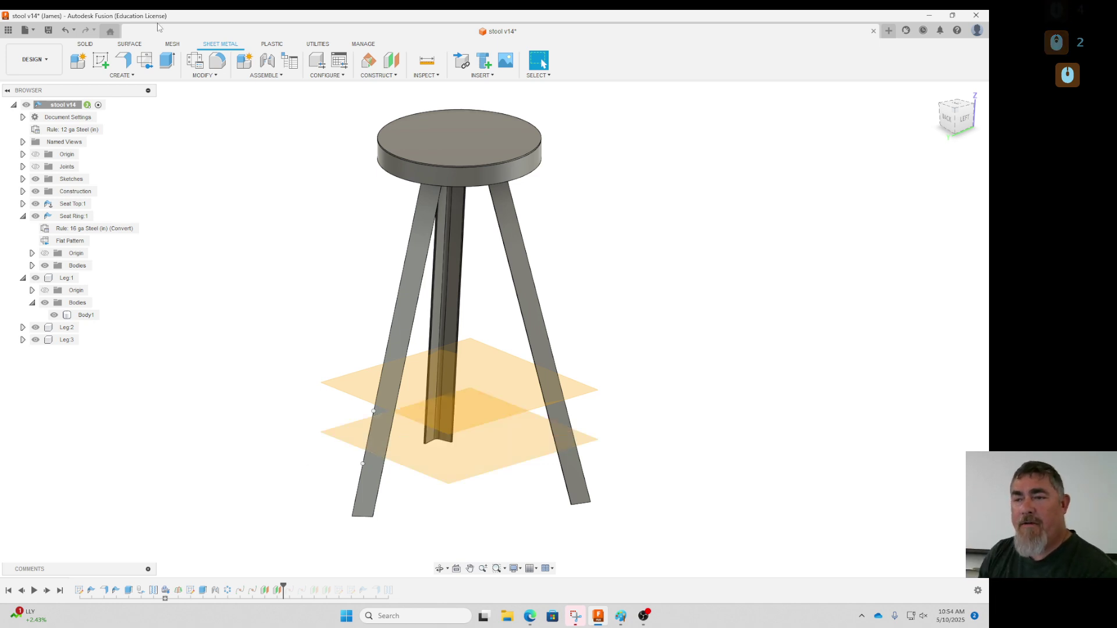
left_click(101, 62)
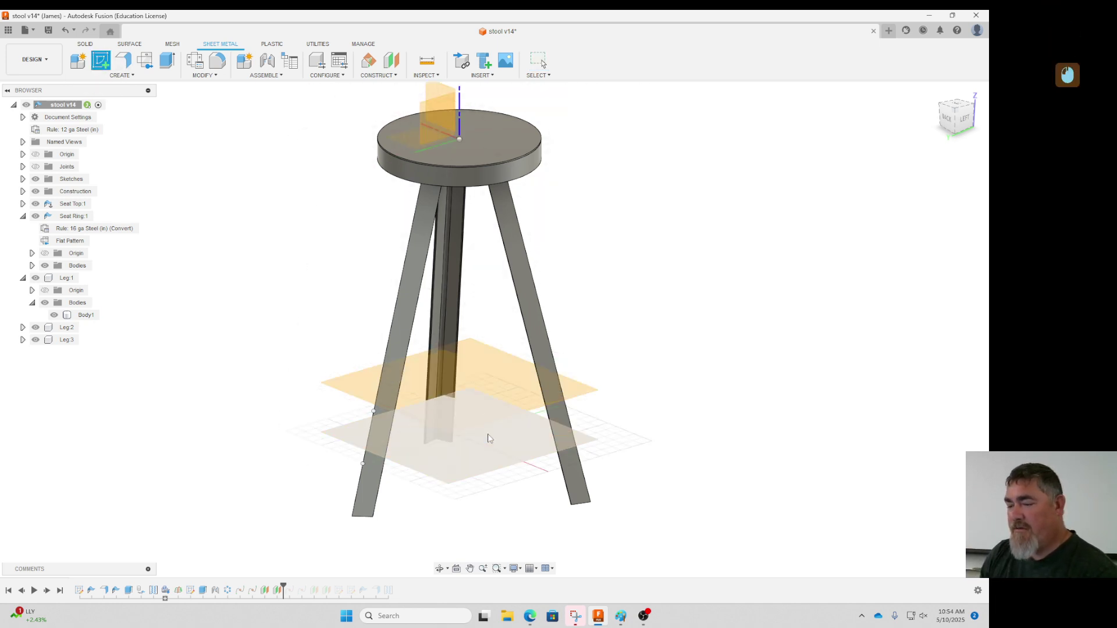
left_click(481, 455)
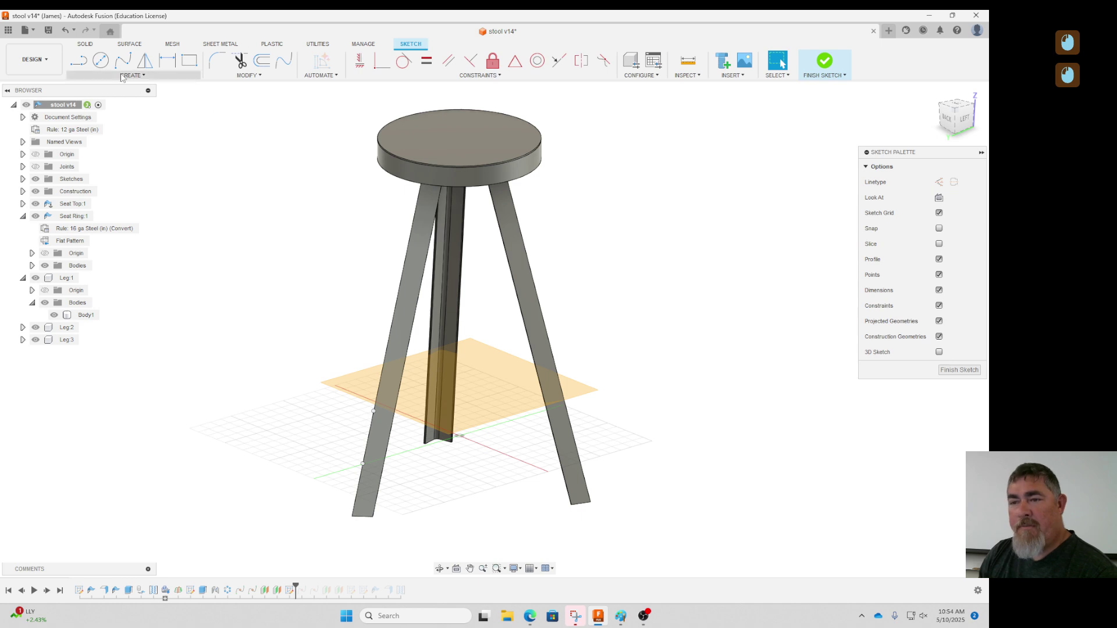
left_click(101, 60)
left_click(460, 435)
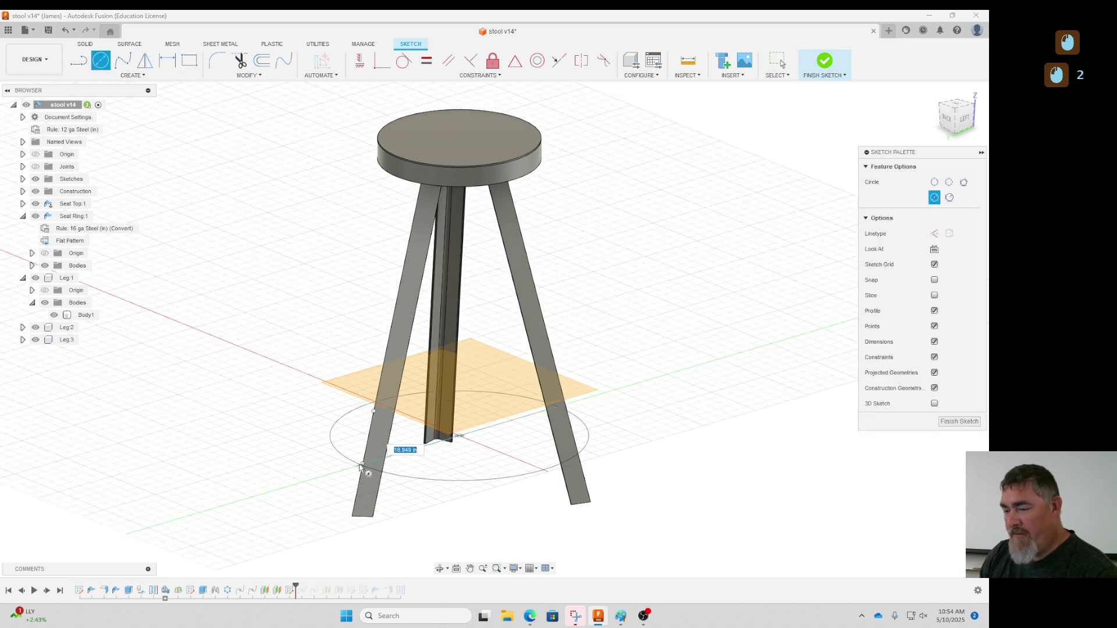
left_click(397, 463)
key("Escape")
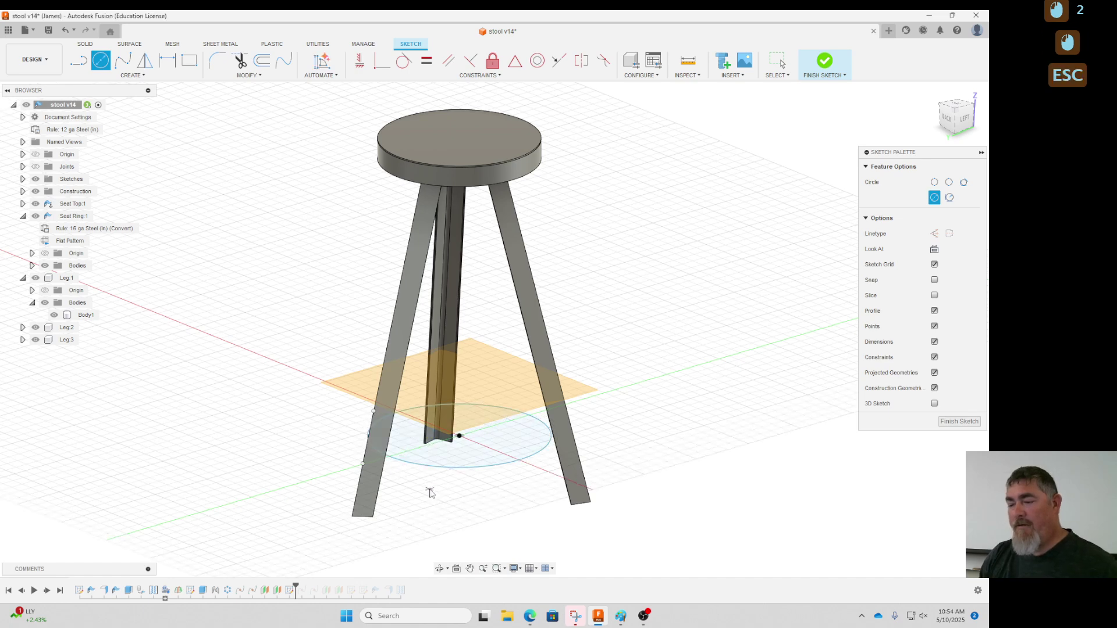
Constrain the lower circle coincident with the lower leg point and finish the sketch.
left_click(444, 469)
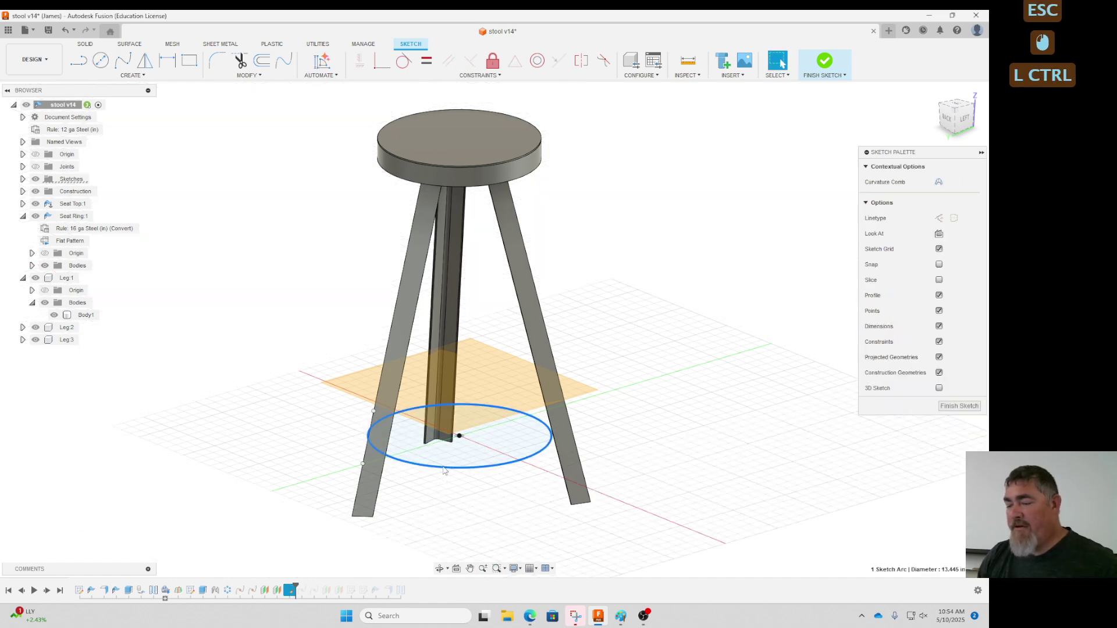
left_click(364, 464, "ctrl")
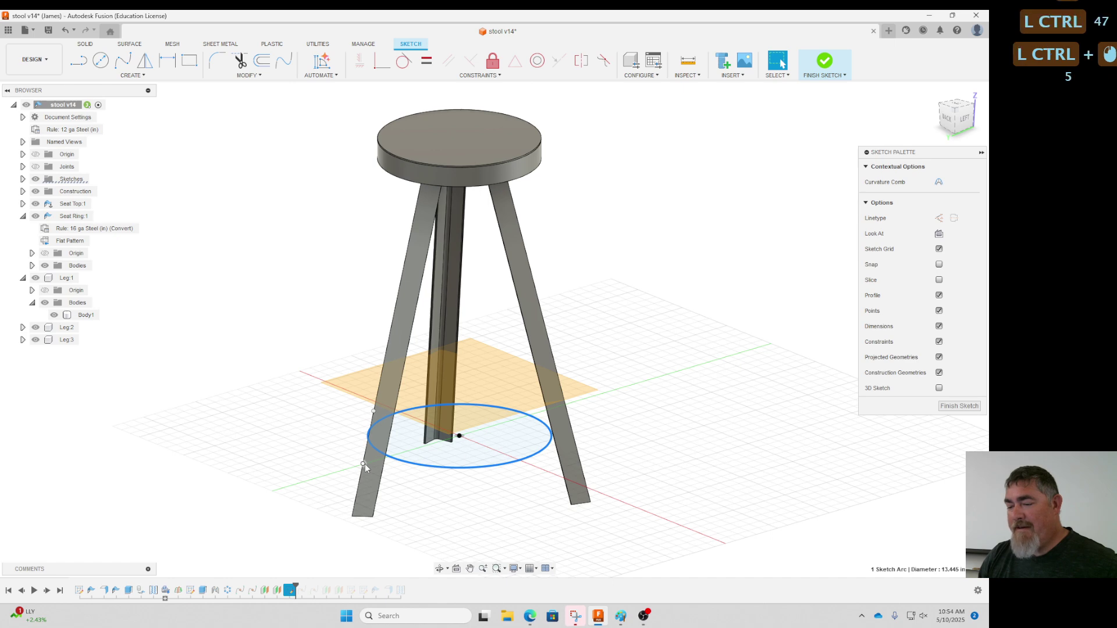
left_click(382, 62)
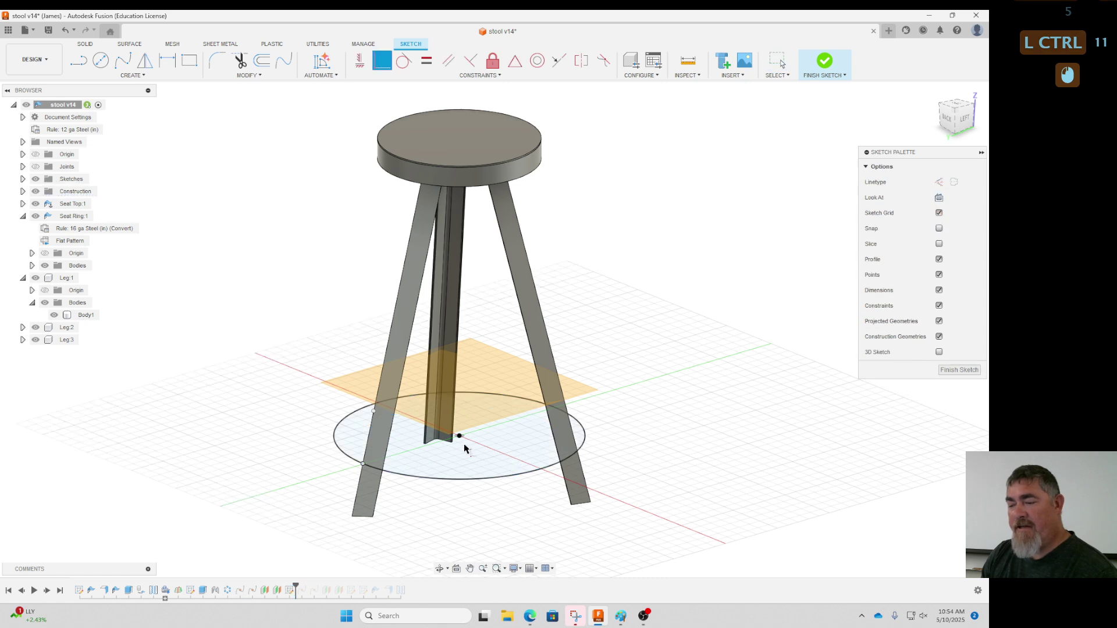
left_click(811, 63)
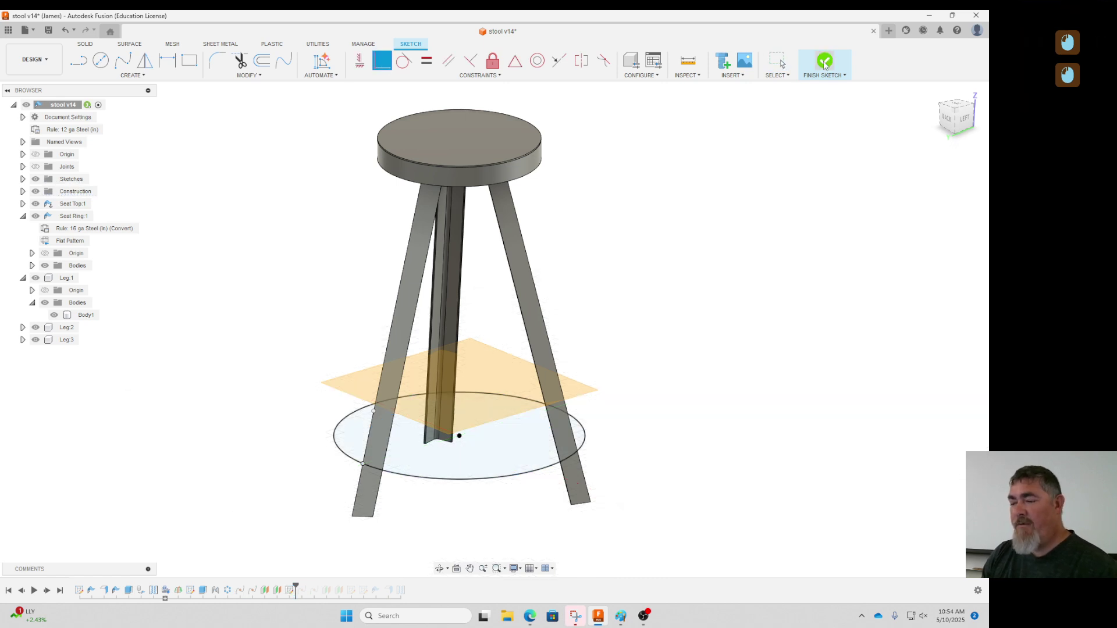
Sketch a center circle about 14.1 in in diameter on the upper offset plane, centred on the origin.
left_click(101, 63)
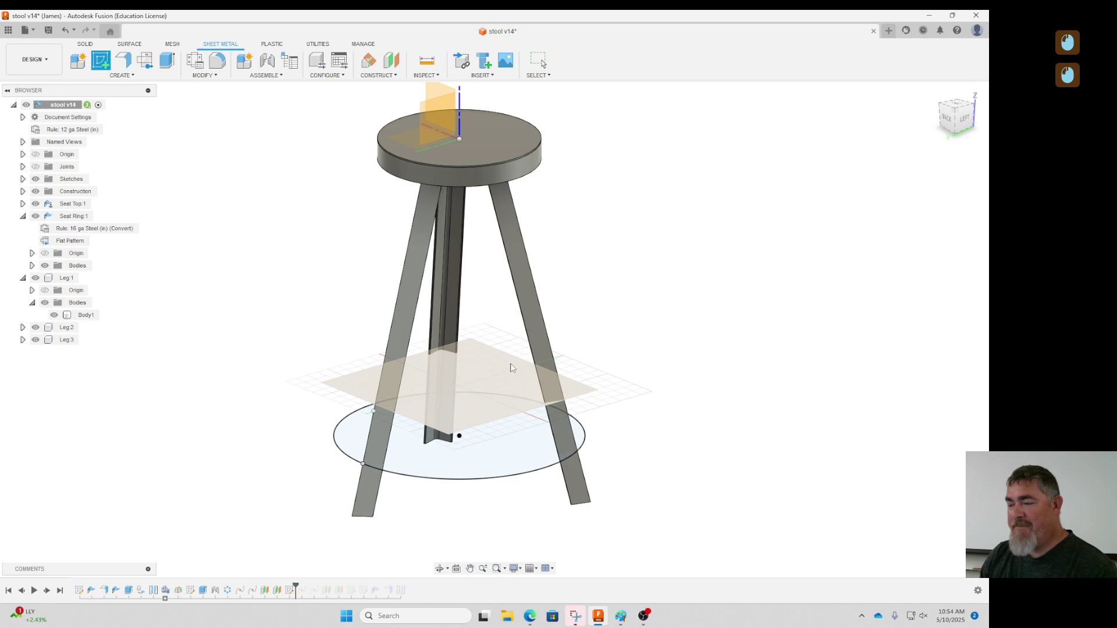
left_click(510, 368)
key("c")
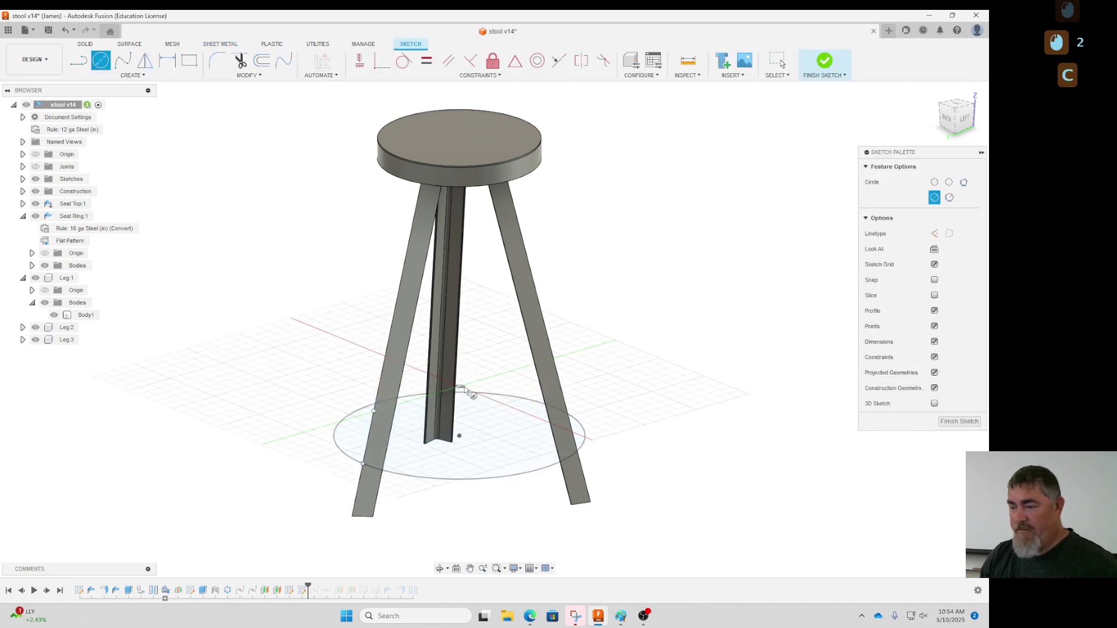
left_click(459, 386)
left_click(368, 386)
key("Escape")
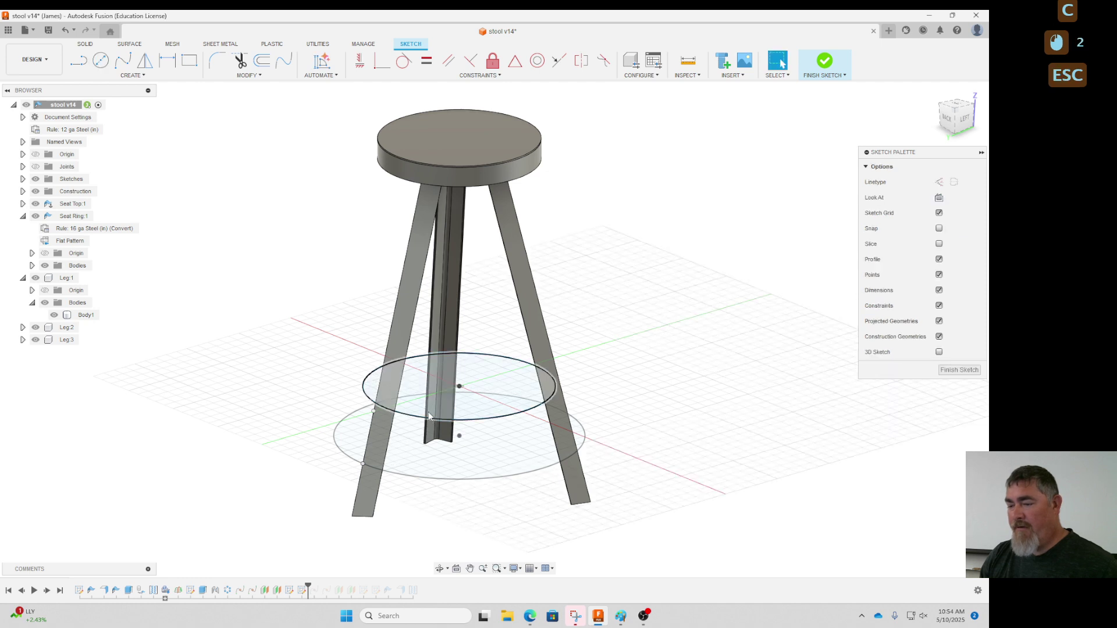
Constrain the upper circle coincident with the upper leg point and finish the sketch.
left_click(418, 419)
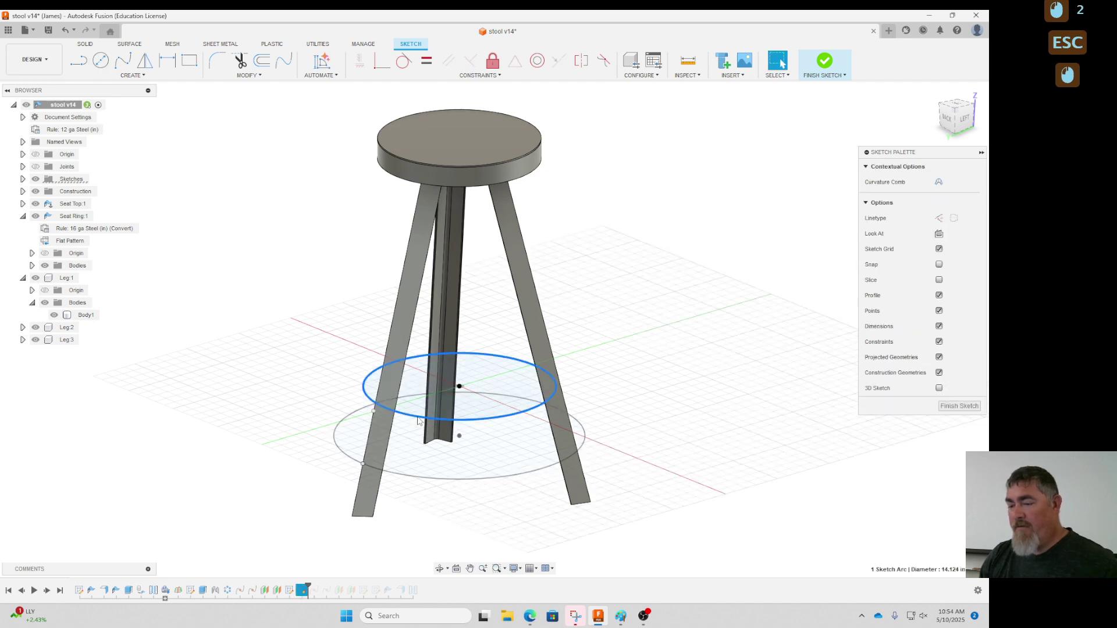
left_click(374, 410, "ctrl")
left_click(384, 67)
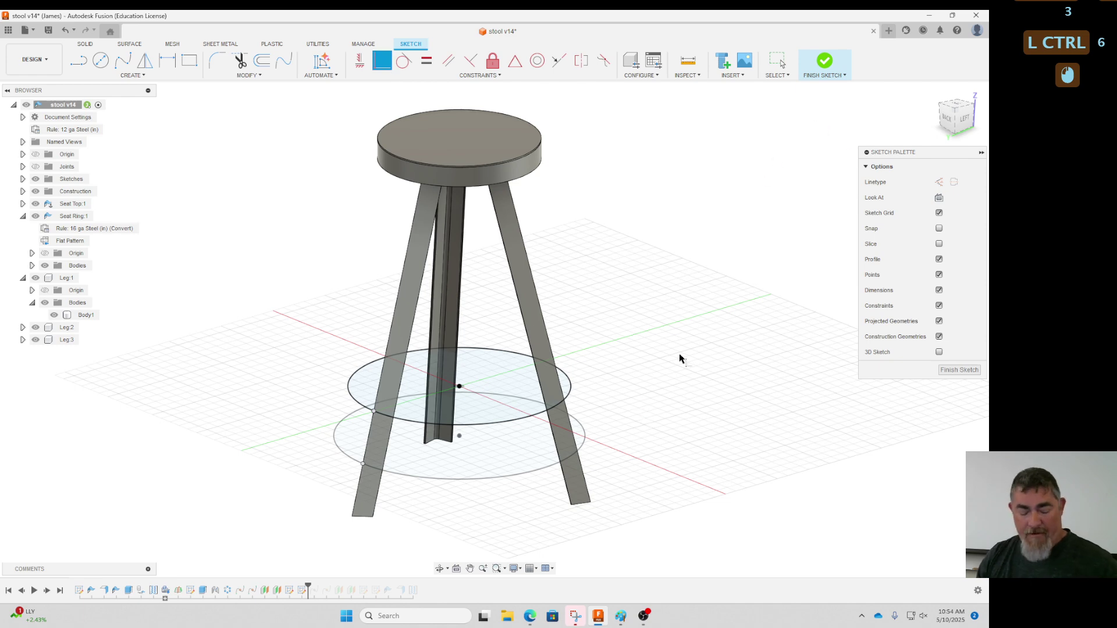
left_click(824, 61)
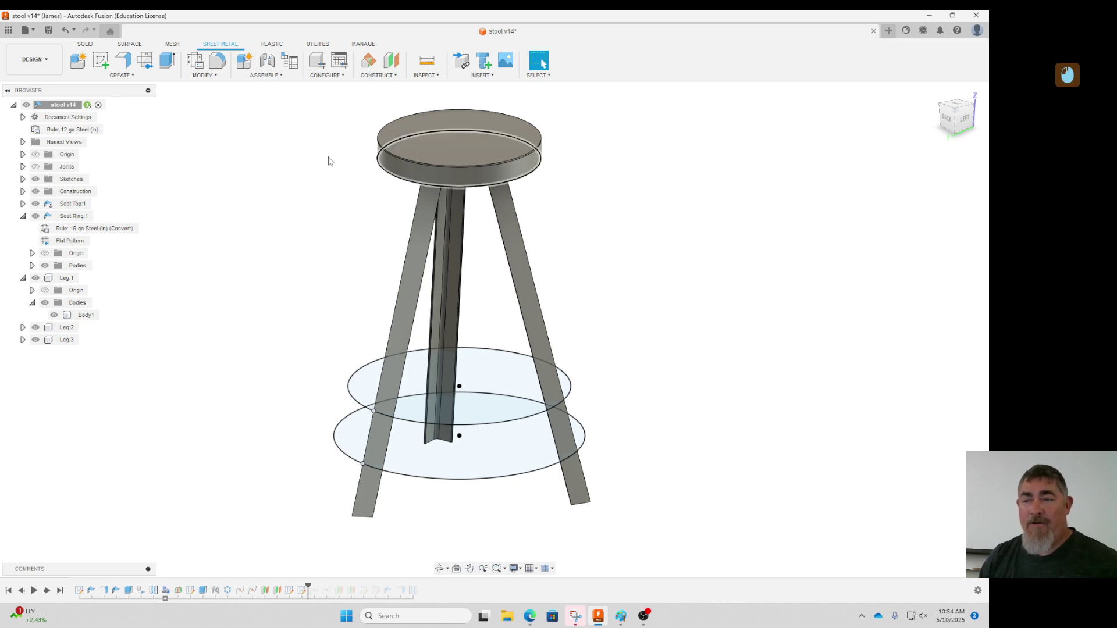
left_click(87, 45)
left_click(115, 74)
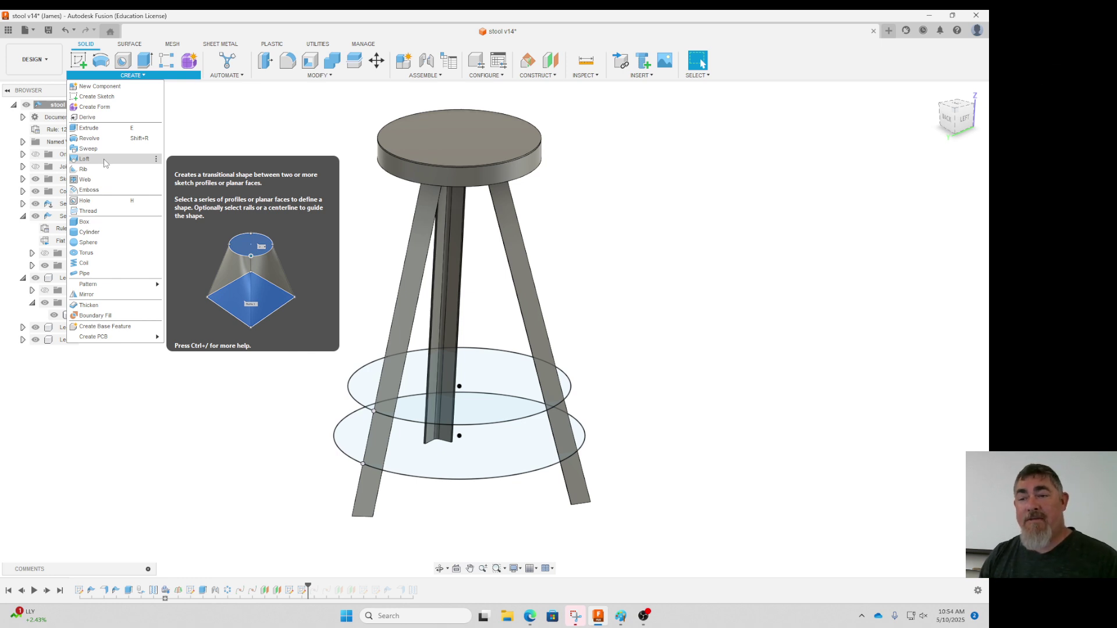
left_click(130, 44)
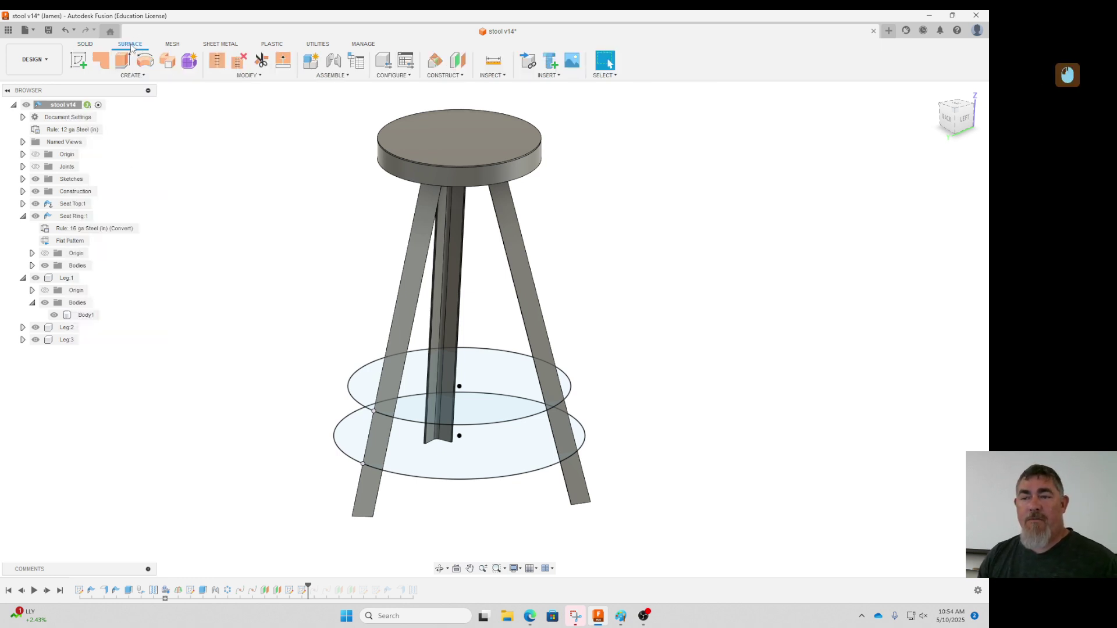
double_click(211, 44)
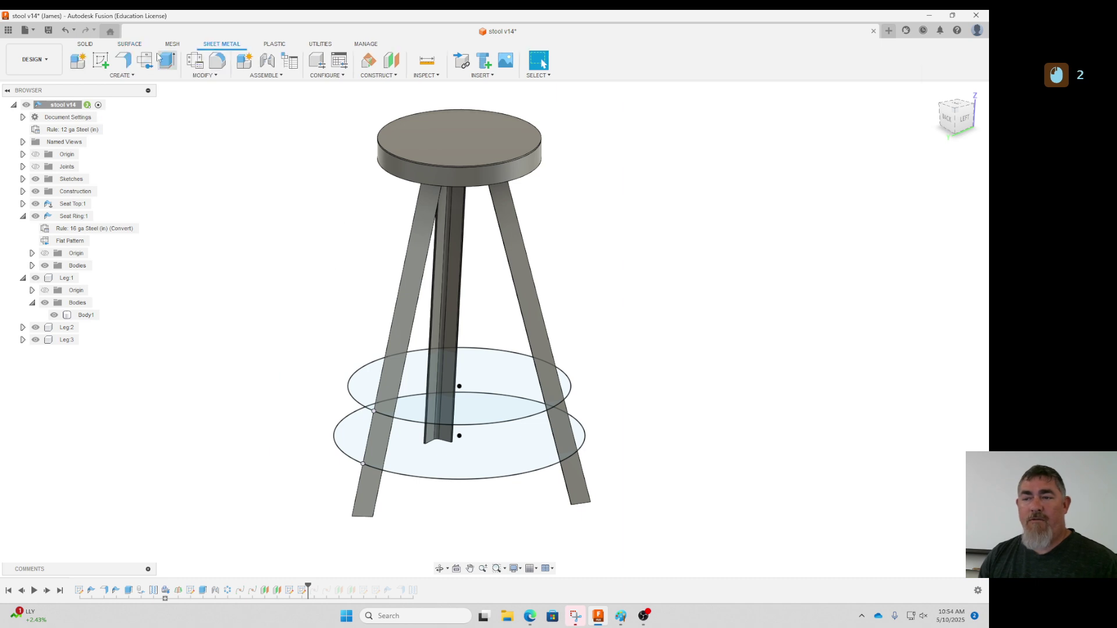
Set up a sheet metal lofted flange using the upper and lower sketch circles as its profiles.
left_click(129, 65)
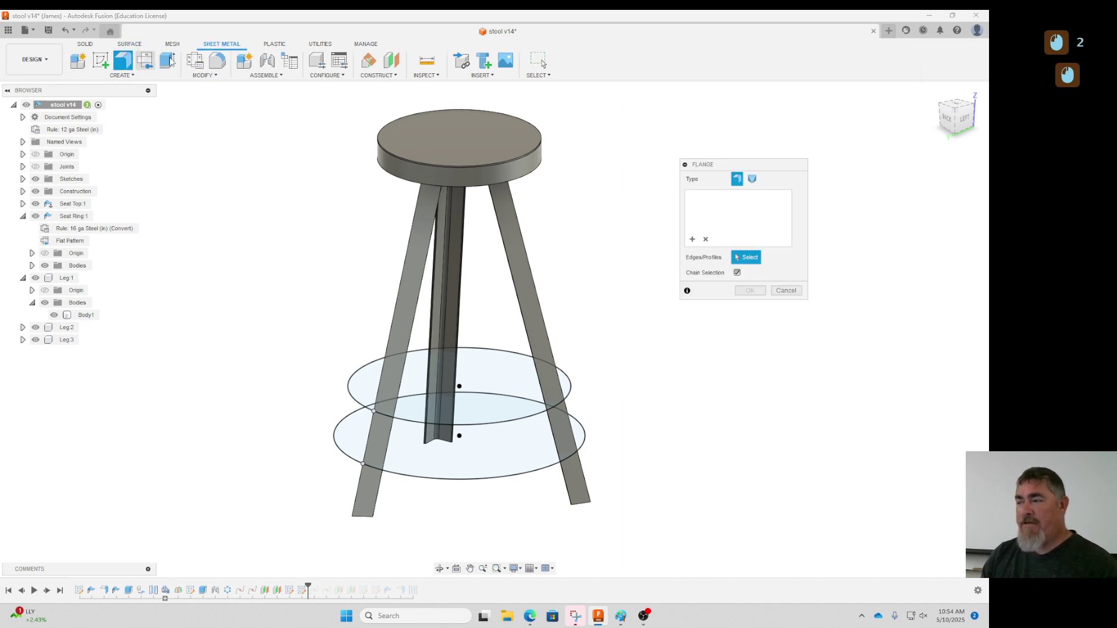
left_click(752, 180)
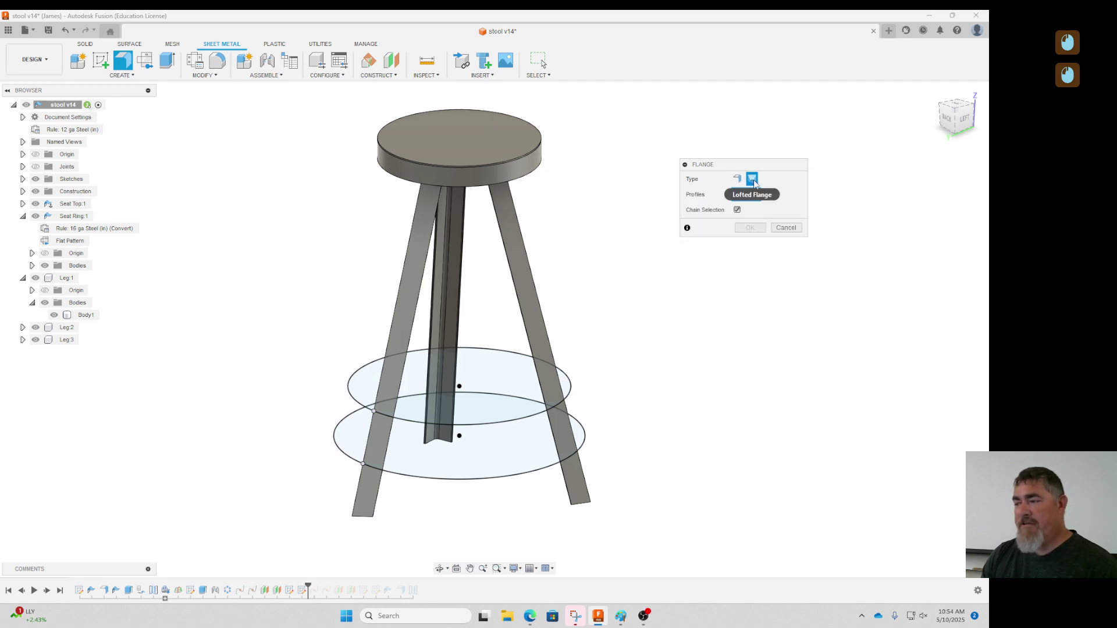
left_click(526, 430)
left_click(539, 470)
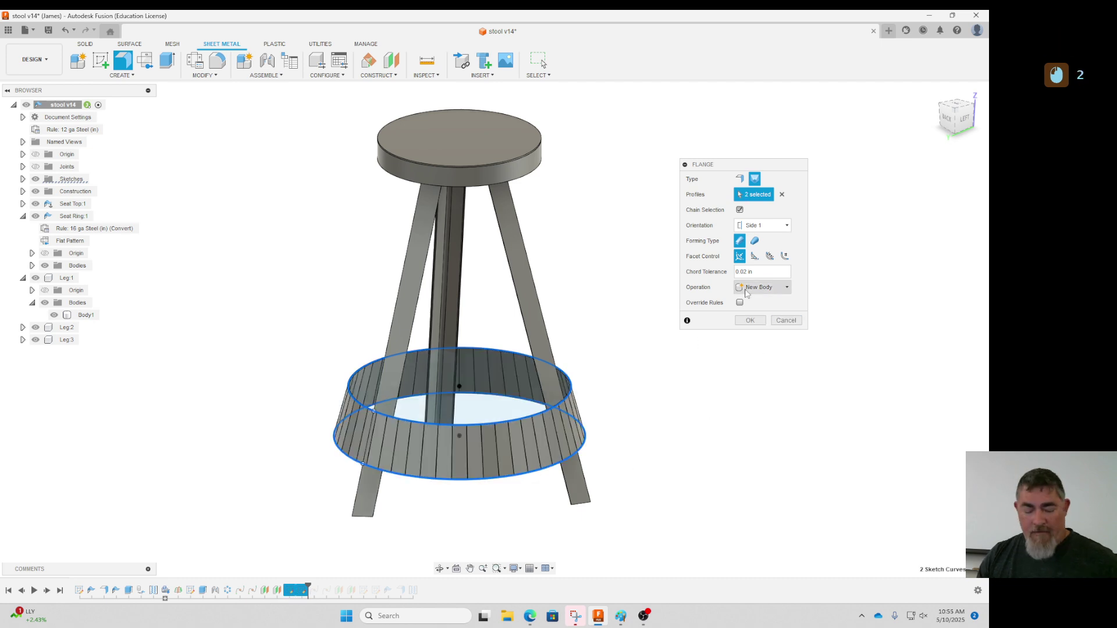
Try Facet Angle and Facet Distance as the facet control for the lofted flange.
mouse_move(714, 346)
middle_mouse_down("shift")
mouse_move(733, 371)
mouse_move(716, 365)
middle_mouse_up("shift")
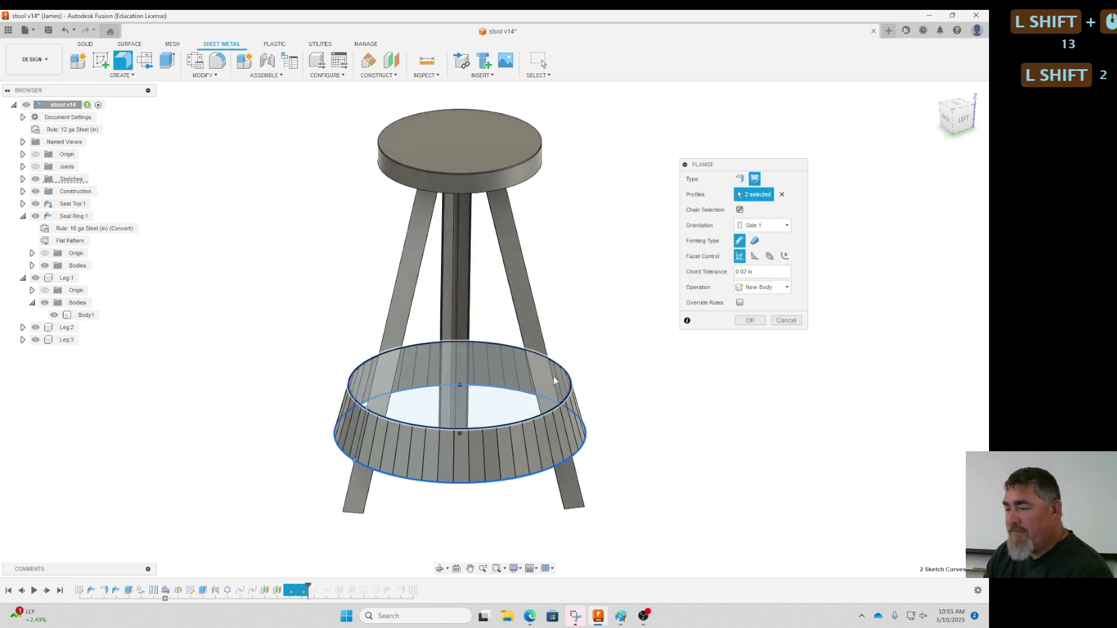
scroll(582, 360, "up", 6)
middle_click_drag(605, 343, 609, 302)
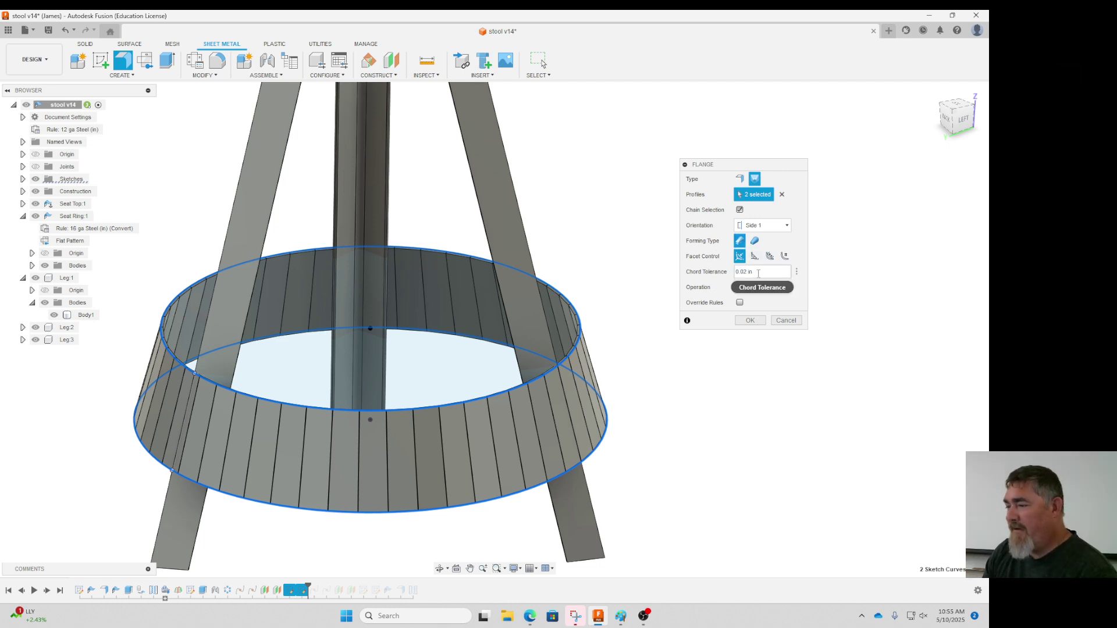
left_click(754, 256)
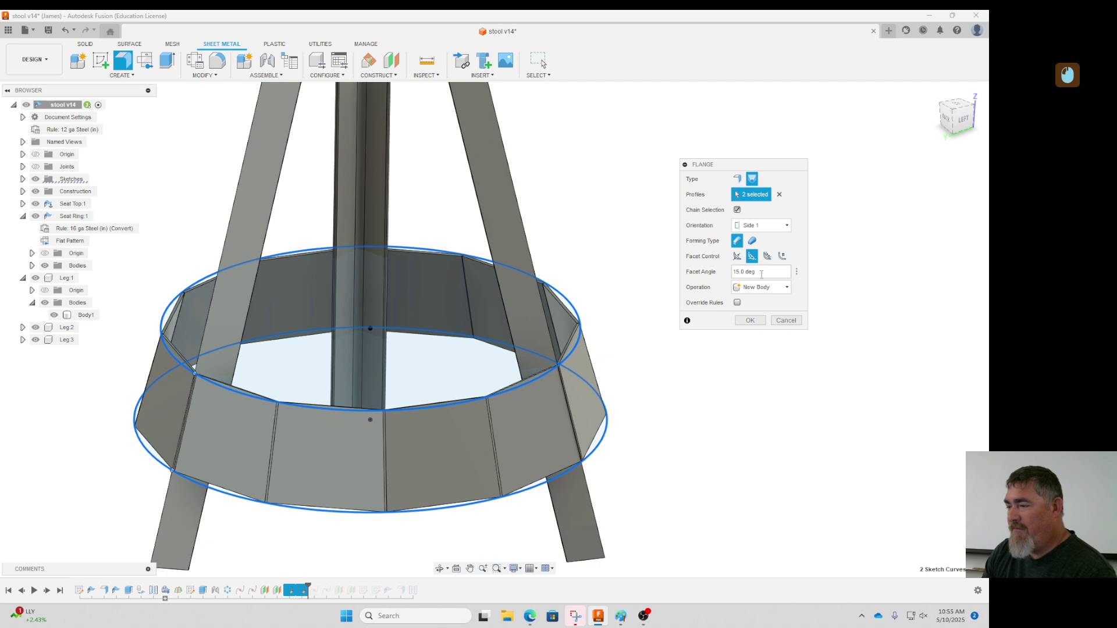
left_click(769, 259)
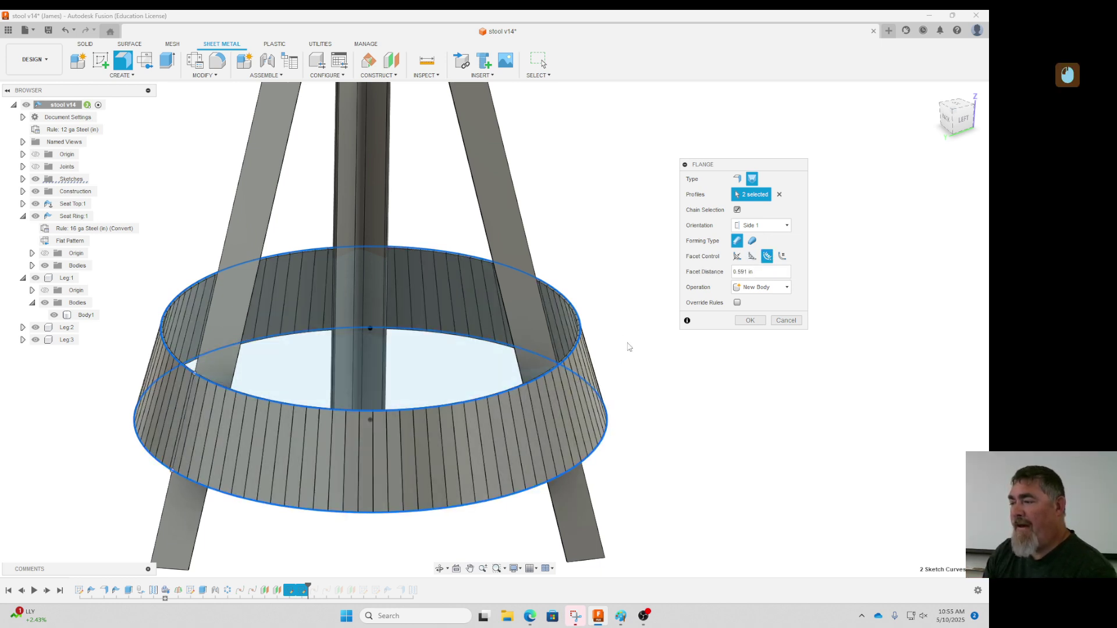
Change the lofted flange to the smooth, unfaceted die-formed type and set its orientation to Side 2.
left_click(752, 242)
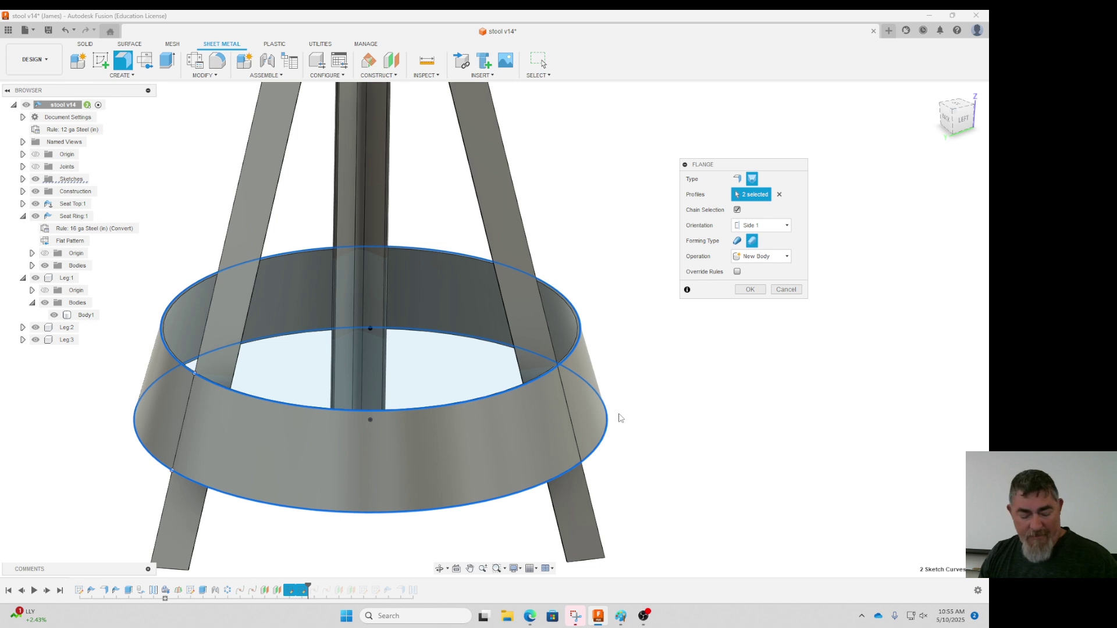
middle_click_drag(620, 418, 582, 407, "shift")
scroll(554, 372, "up", 10)
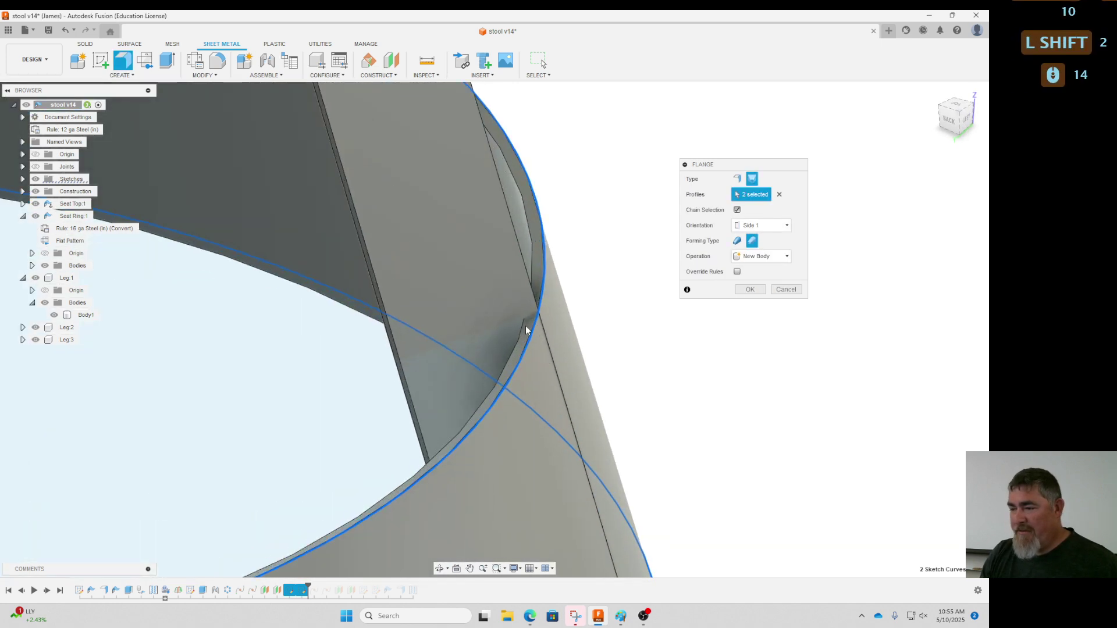
left_click(762, 225)
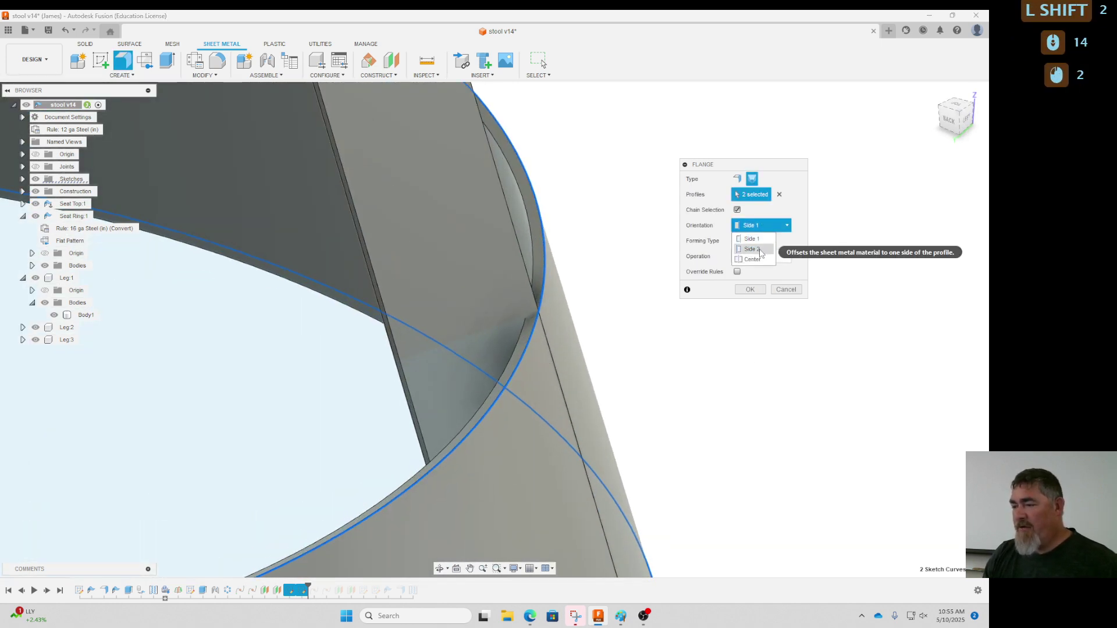
left_click(753, 250)
scroll(722, 383, "down", 10)
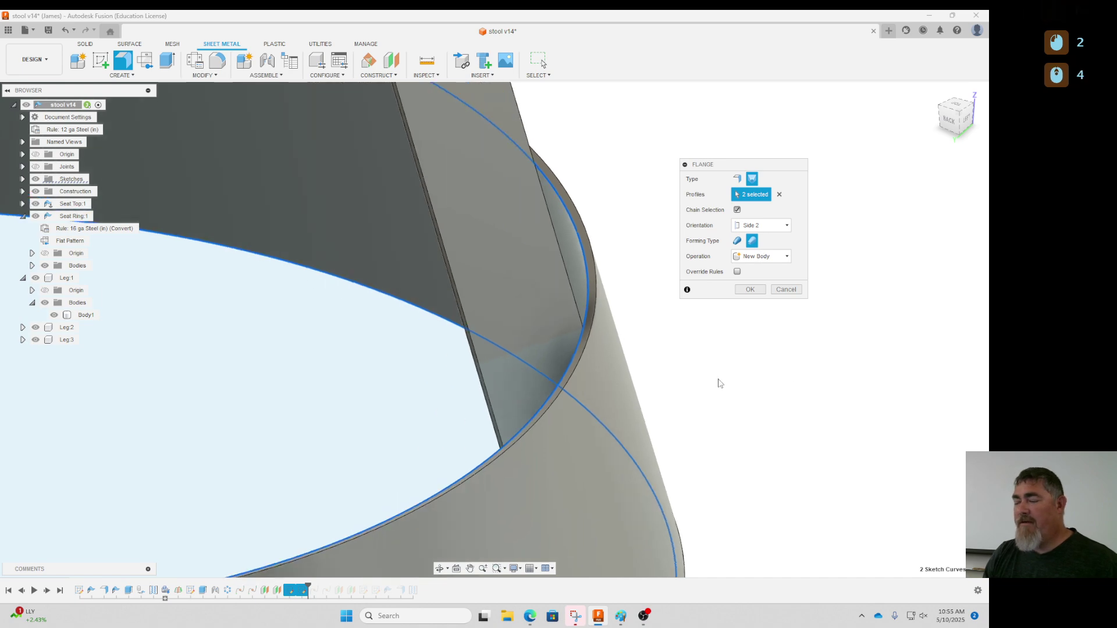
scroll(803, 433, "down", 3)
middle_click_drag(793, 418, 768, 291, "shift")
Create the lofted flange as a new component using the 10 ga Steel (in) sheet metal rule.
left_click(762, 256)
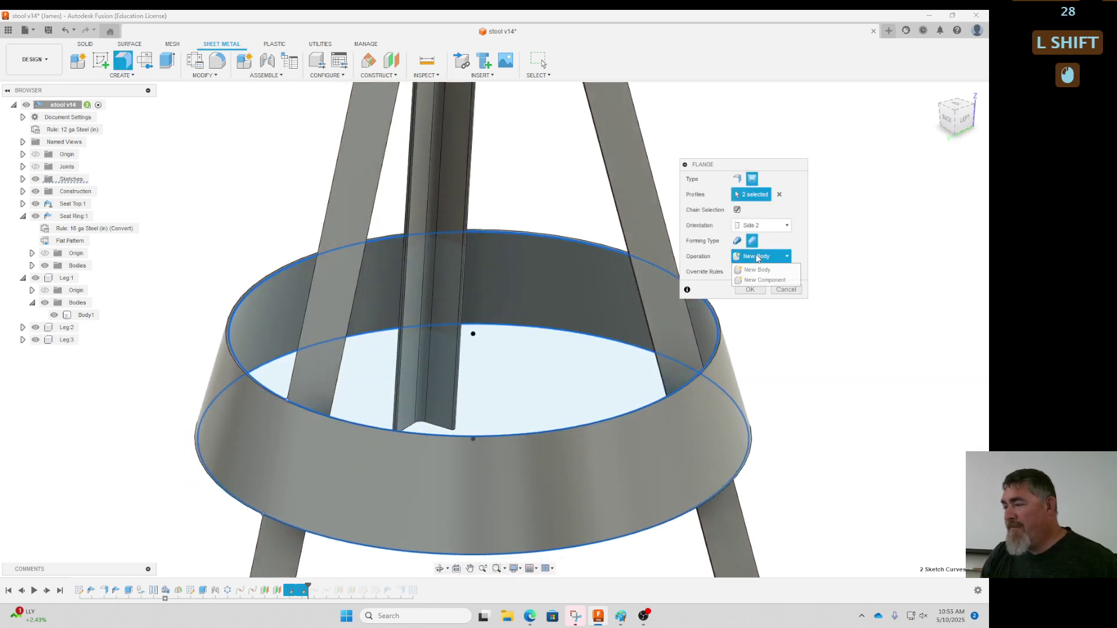
left_click(763, 284)
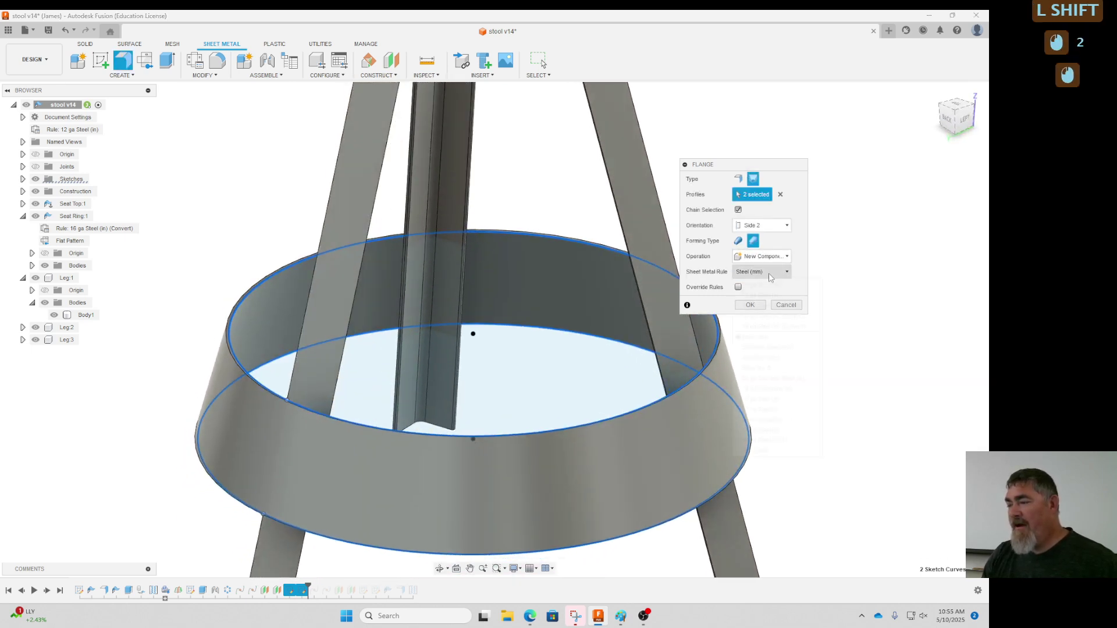
left_click(762, 271)
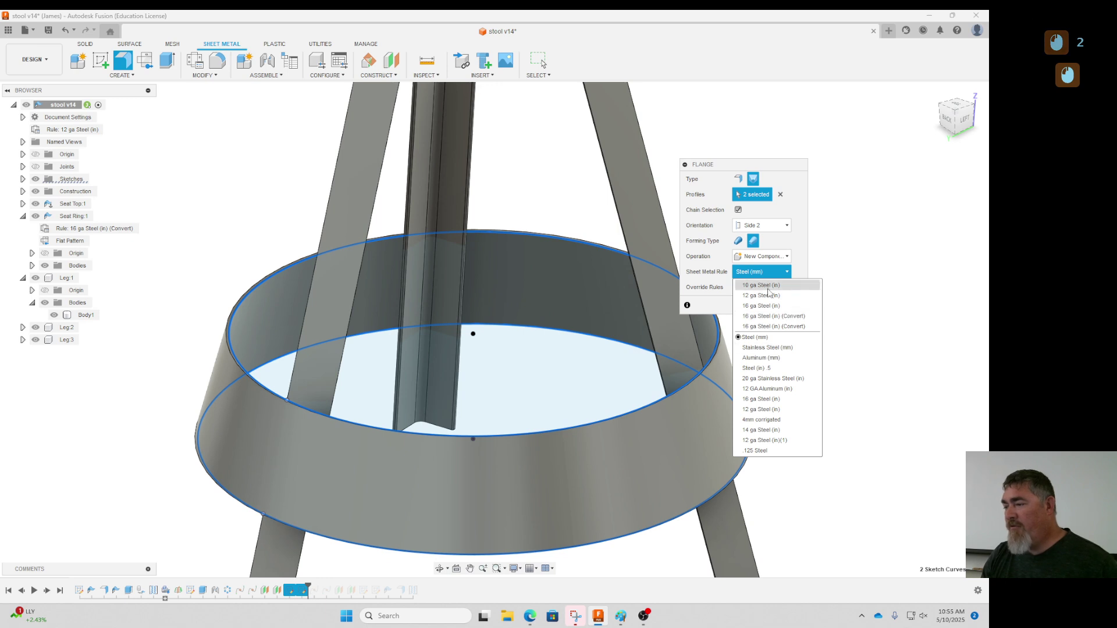
left_click(761, 285)
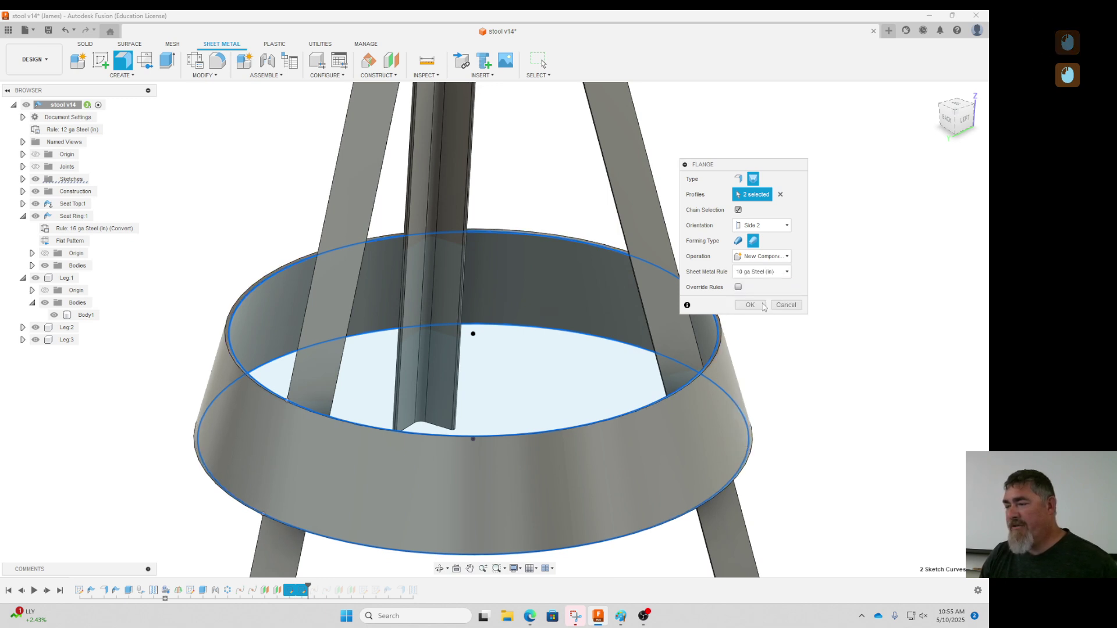
left_click(758, 274)
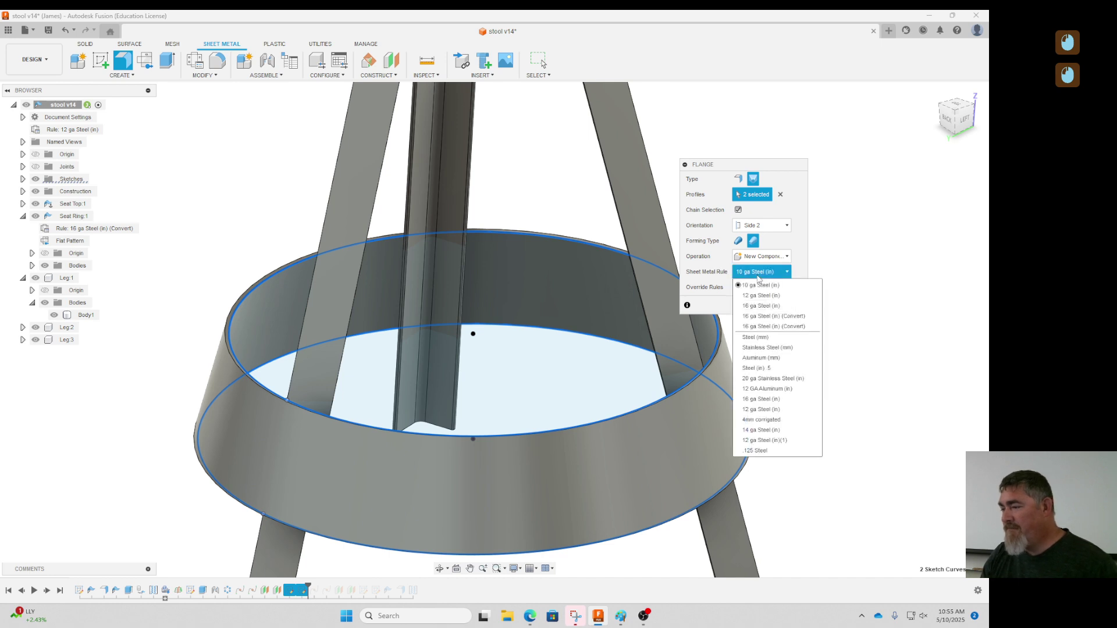
left_click(758, 275)
left_click(753, 308)
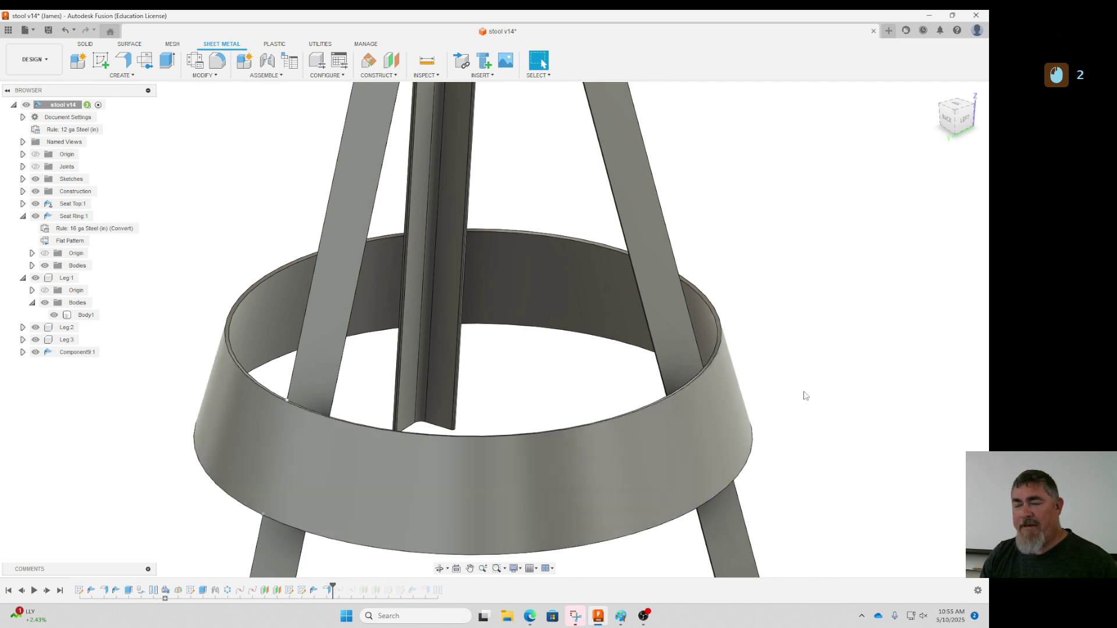
Create a flat pattern of the footrest ring with its outer face stationary, and return to the folded model.
left_click(151, 68)
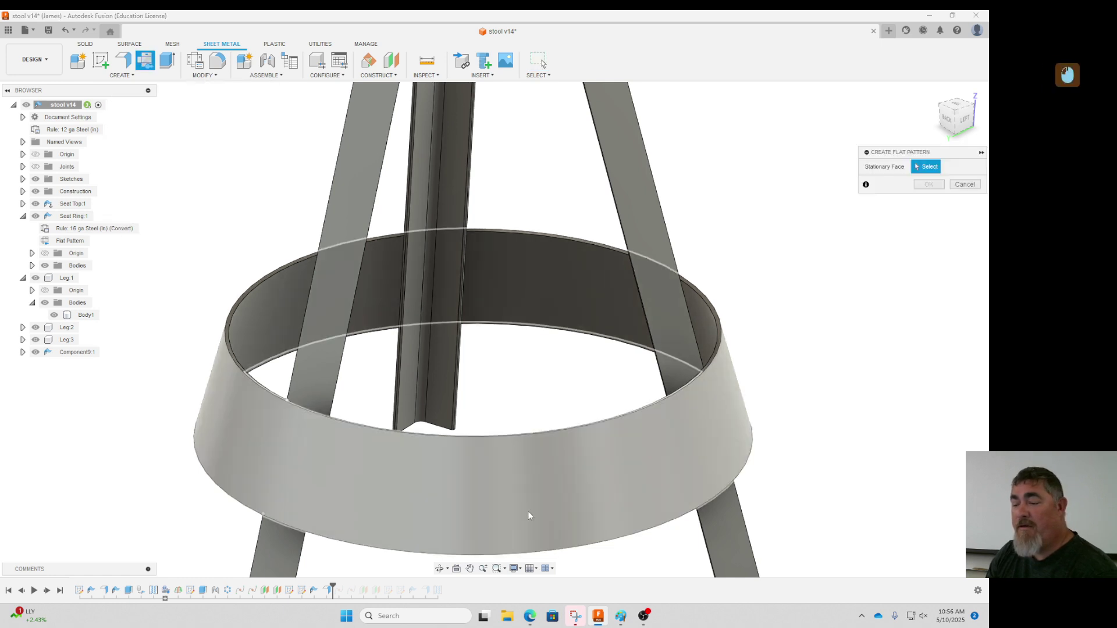
left_click(529, 516)
left_click(928, 184)
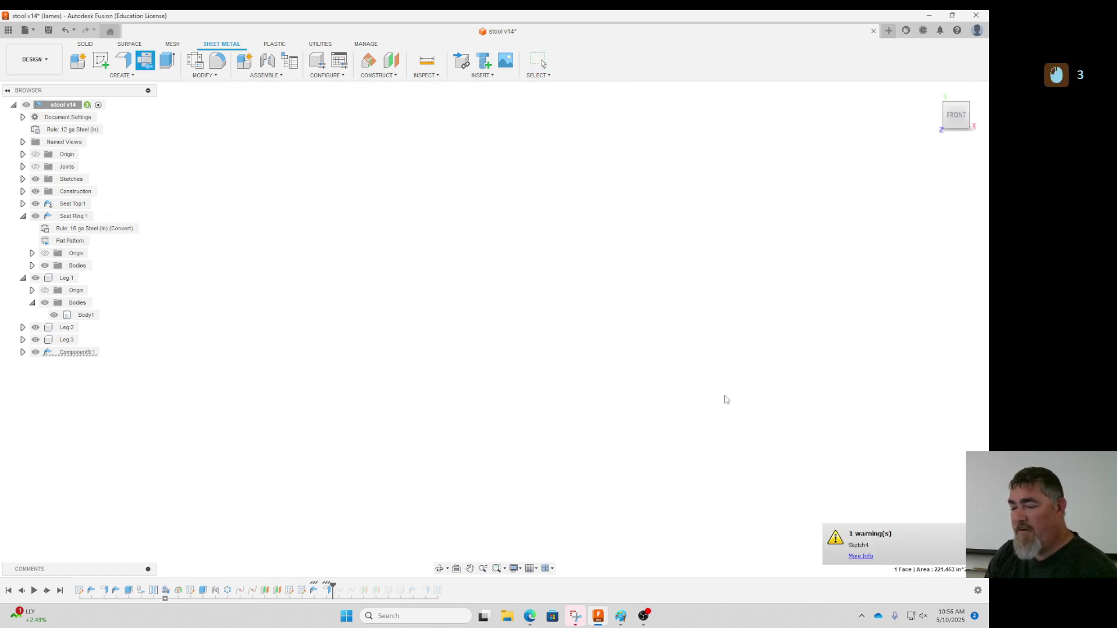
left_click(583, 64)
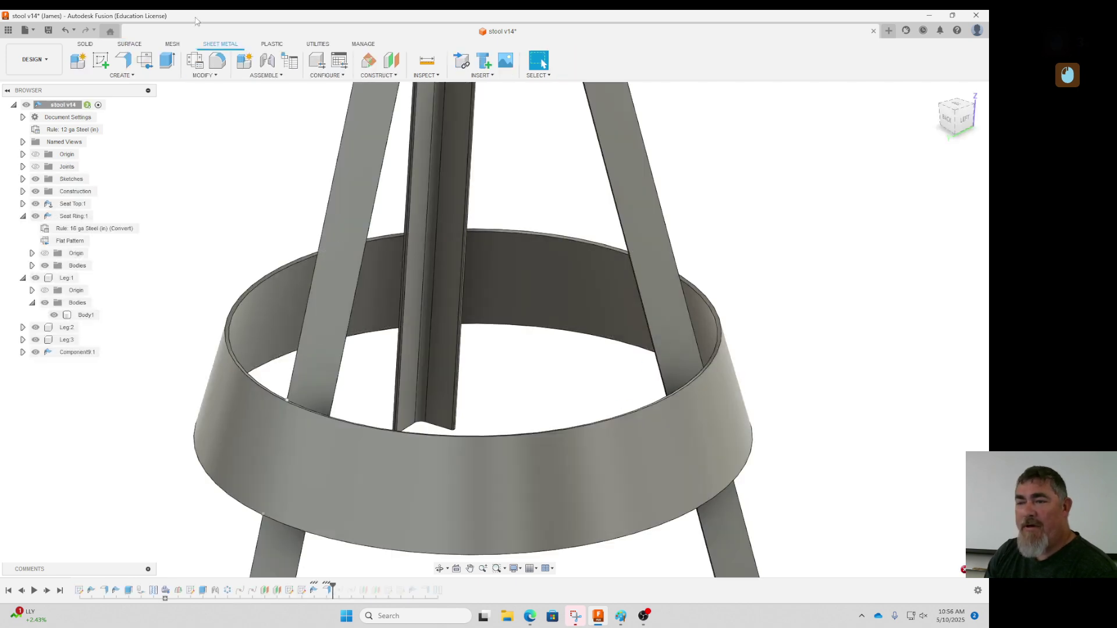
Rip the footrest ring between its upper and lower outer edges with a 0.01 in gap and offsets of about 11.486 in and 45.39 in.
left_click(205, 75)
left_click(199, 107)
scroll(287, 320, "down", 10)
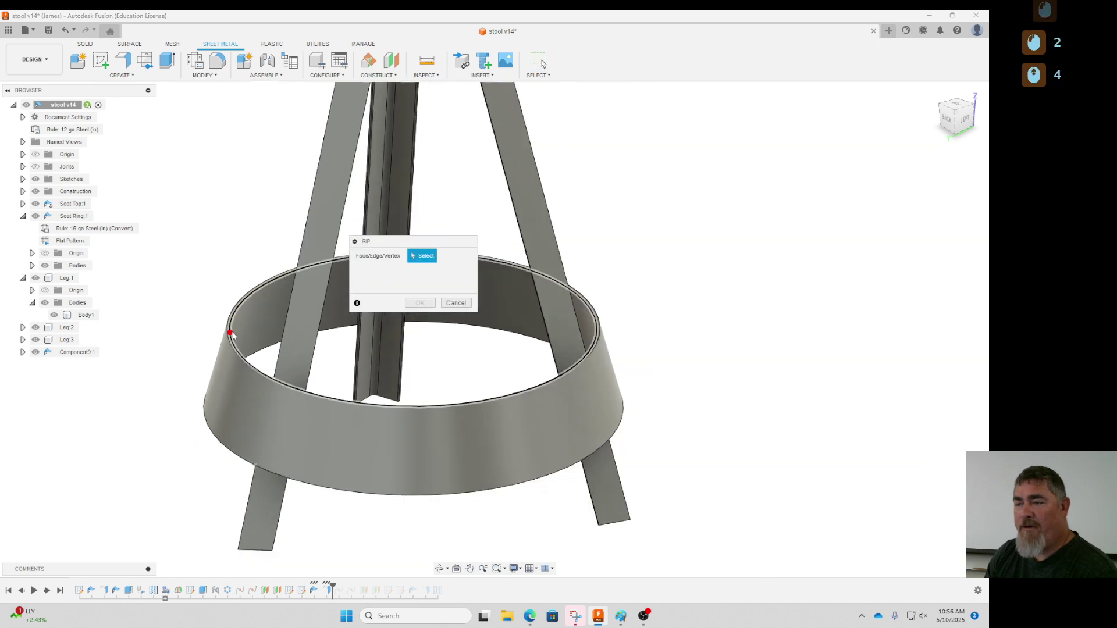
middle_click_drag(460, 387, 337, 357, "shift")
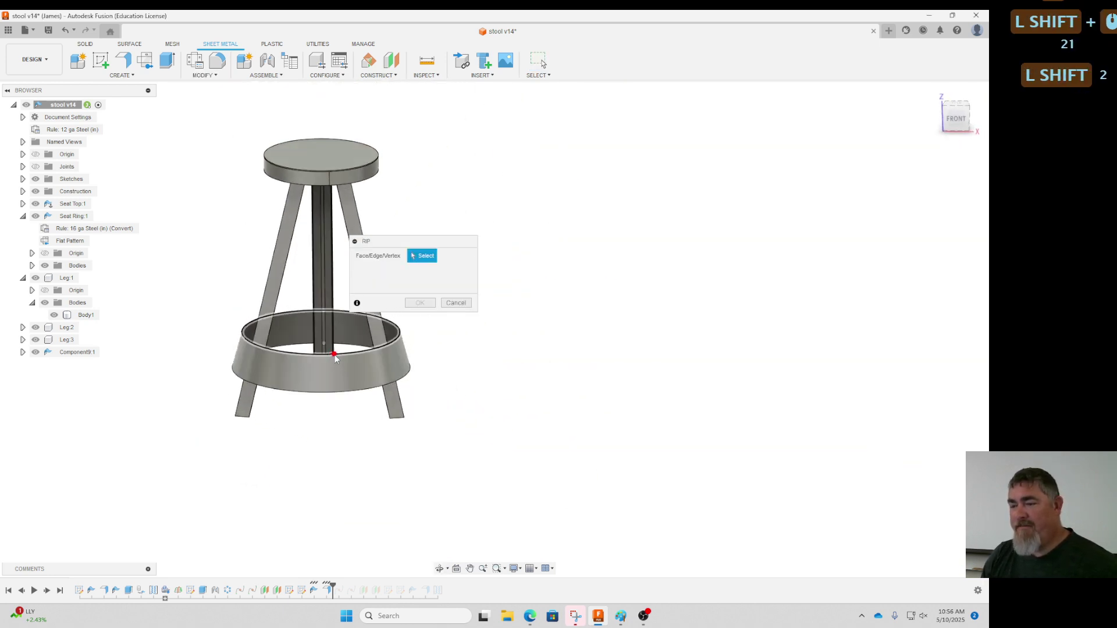
left_click(333, 356)
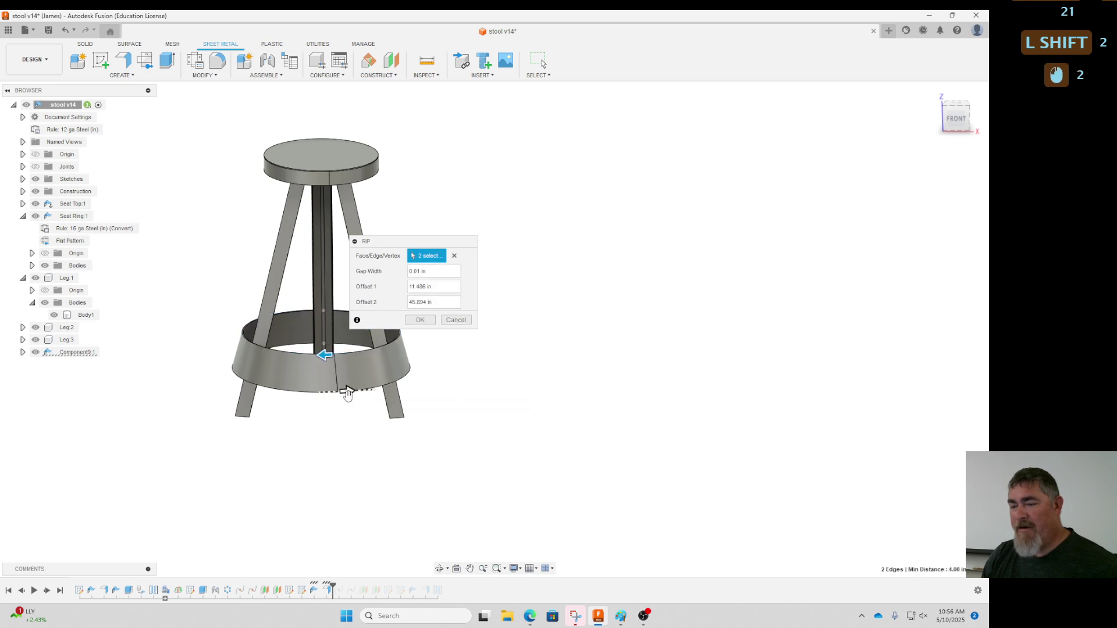
left_click(345, 391)
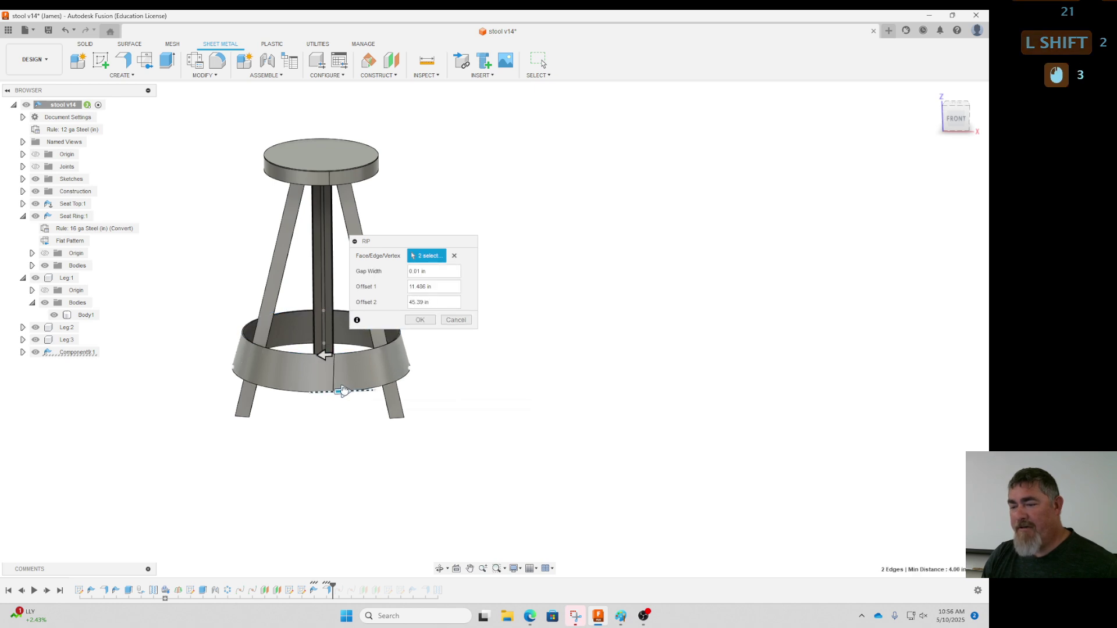
left_click(421, 322)
Open the ripped footrest ring's flat pattern to examine its unfolded shape, and return to the folded model.
middle_click_drag(471, 399, 466, 401, "shift")
left_click(22, 352)
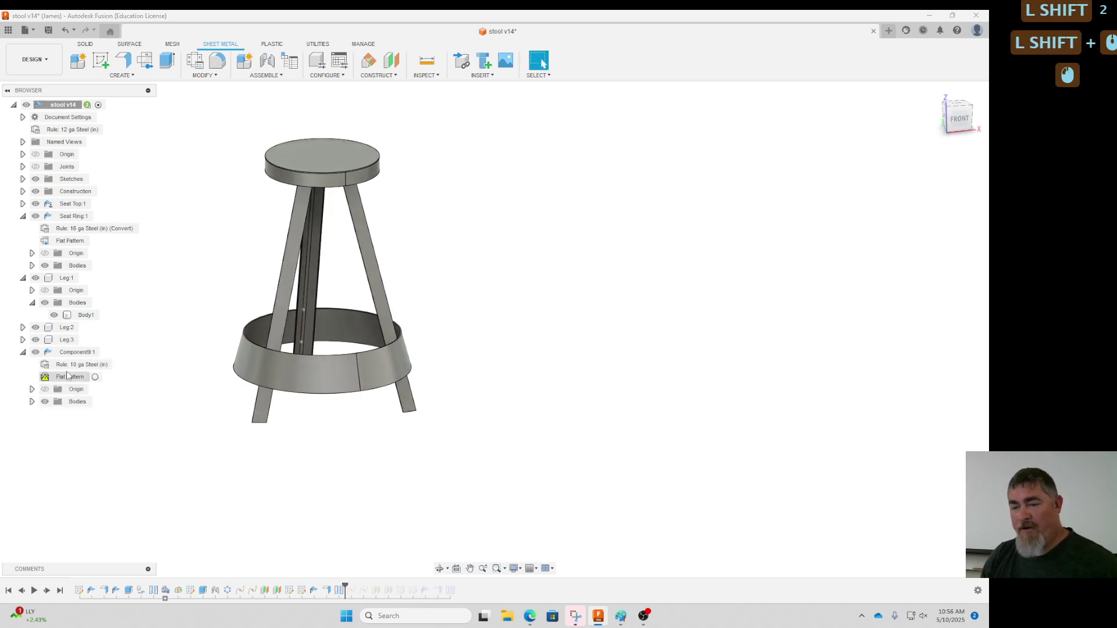
double_click(83, 378)
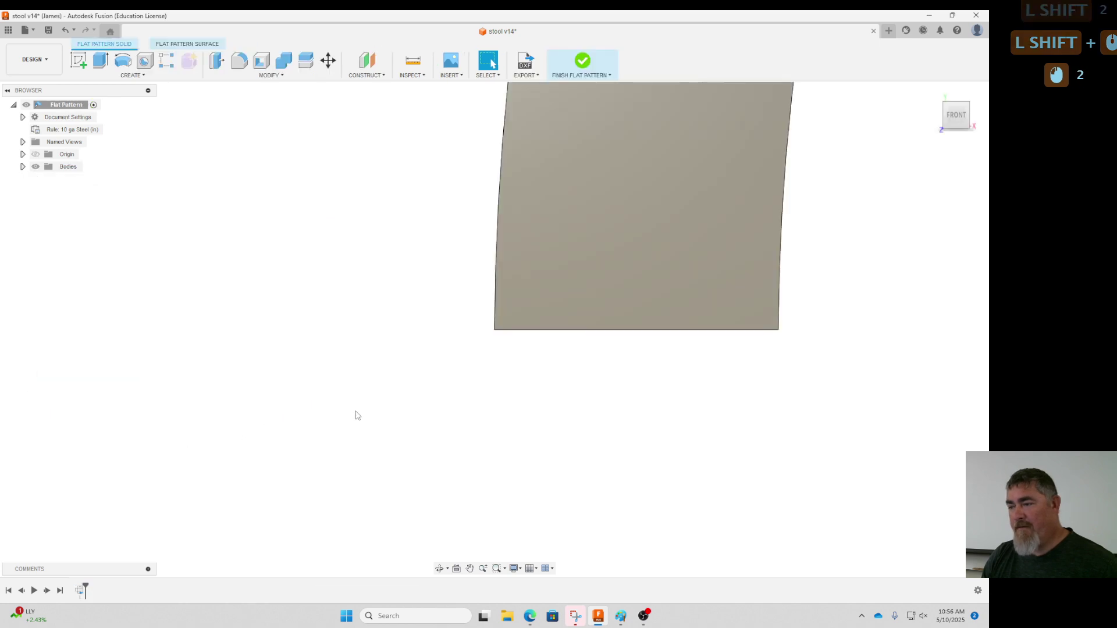
scroll(354, 416, "down", 20)
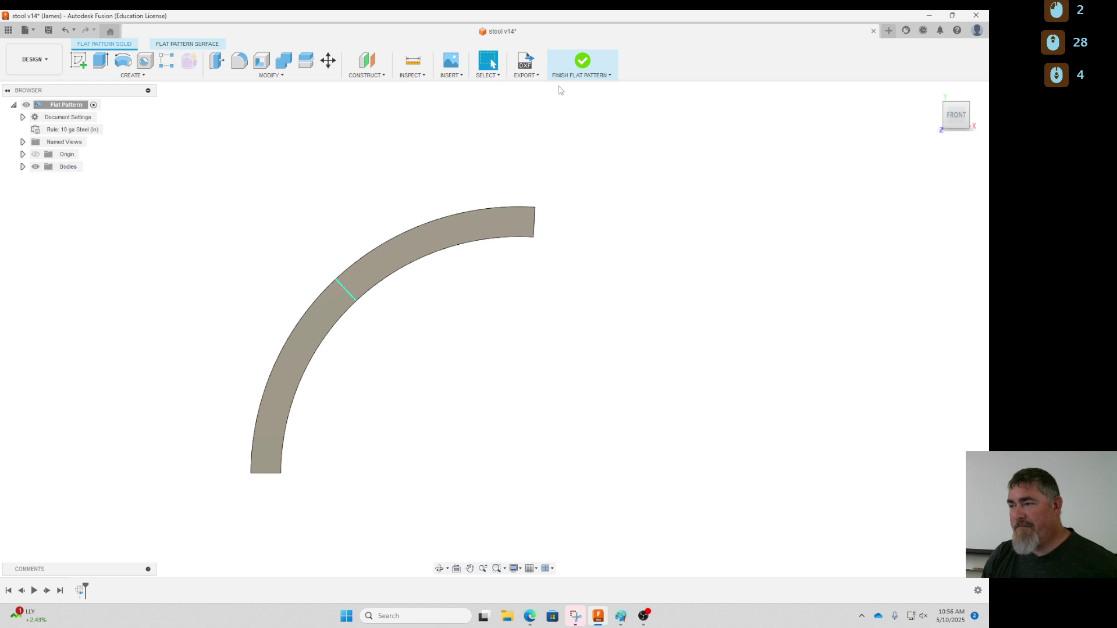
left_click(582, 62)
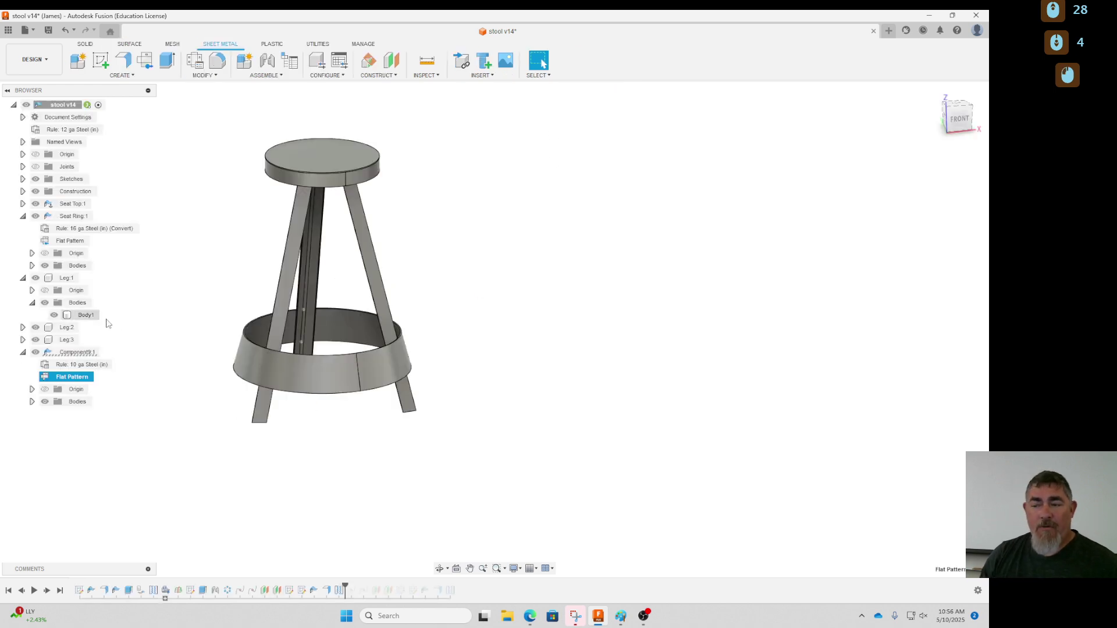
Set the lower construction point's distance along the leg edge to 6 in.
scroll(362, 392, "up", 4)
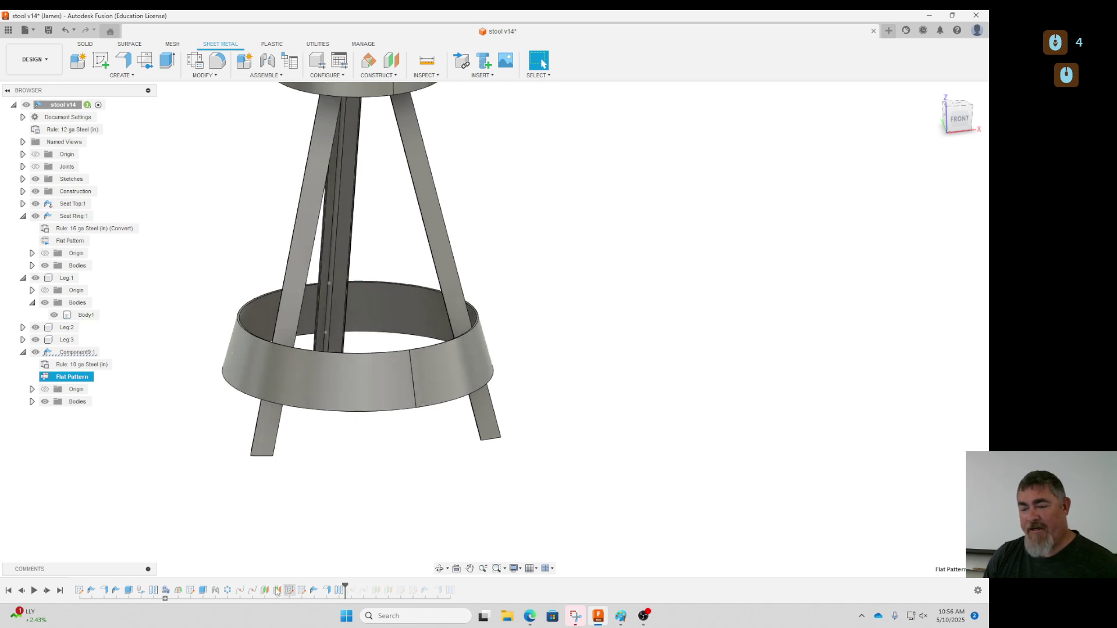
double_click(240, 590)
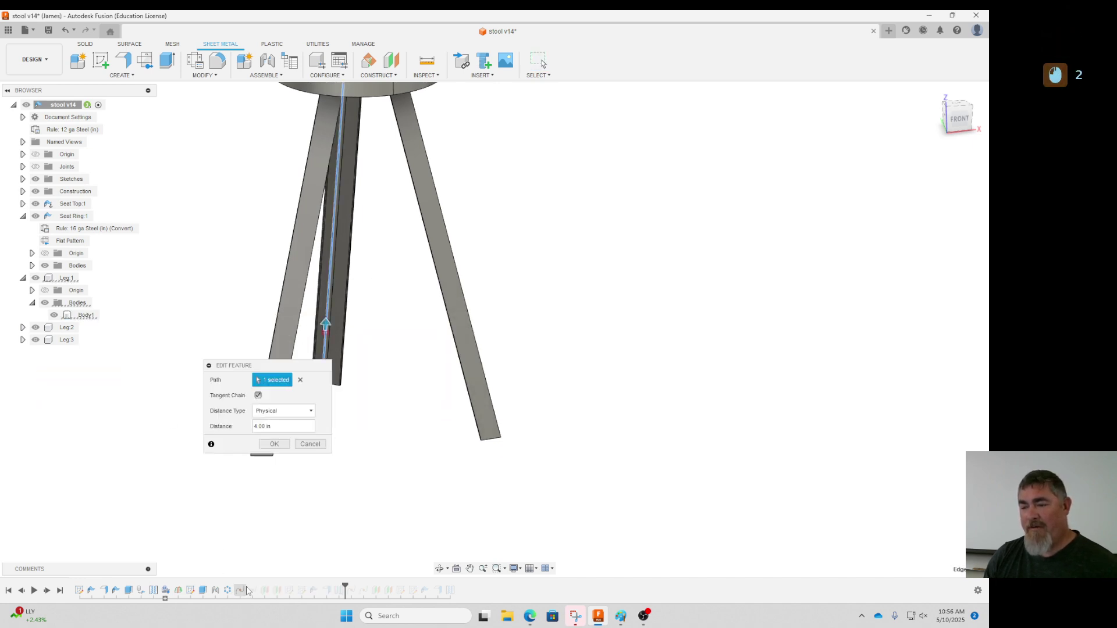
left_click_drag(283, 423, 251, 429)
type("6")
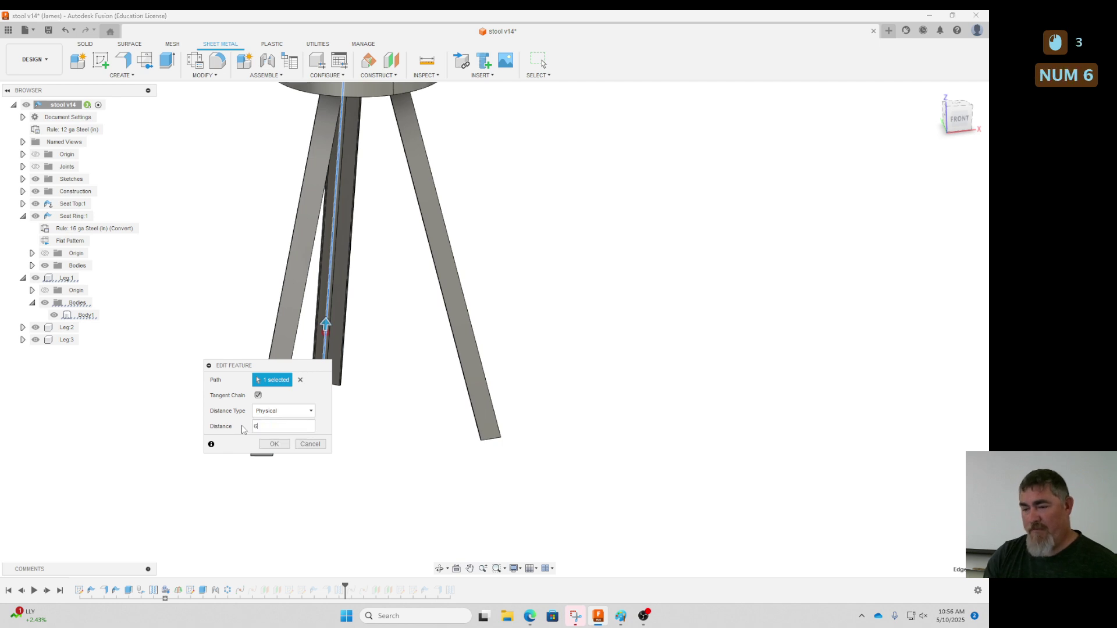
key("Return")
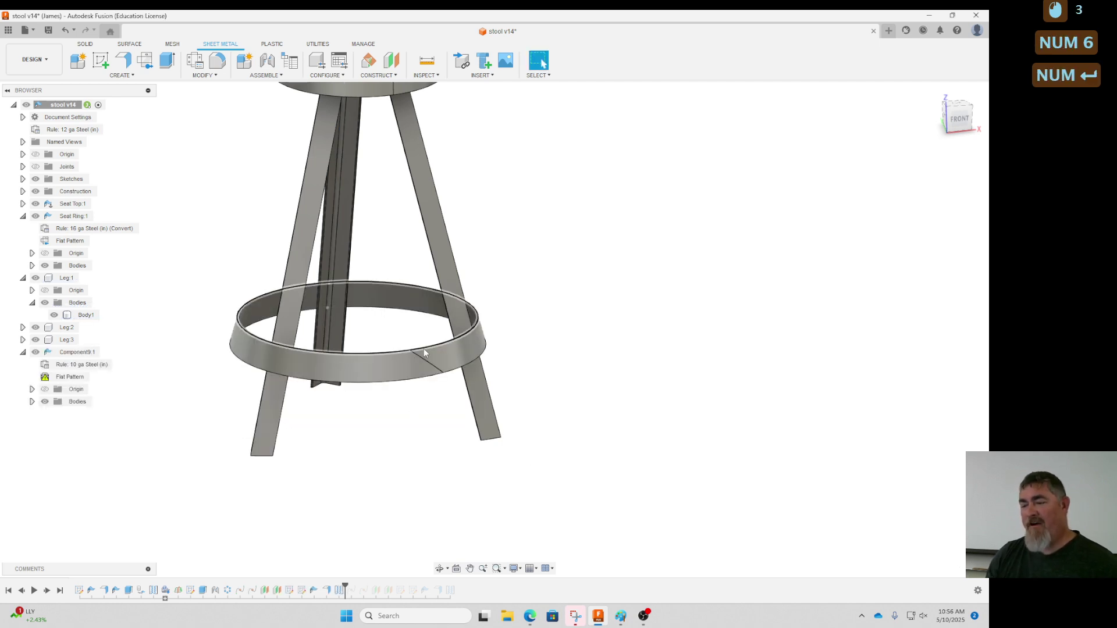
Edit the footrest ring's rip to straighten the seam, moving its lower end to an offset of about 42.05 in.
double_click(340, 590)
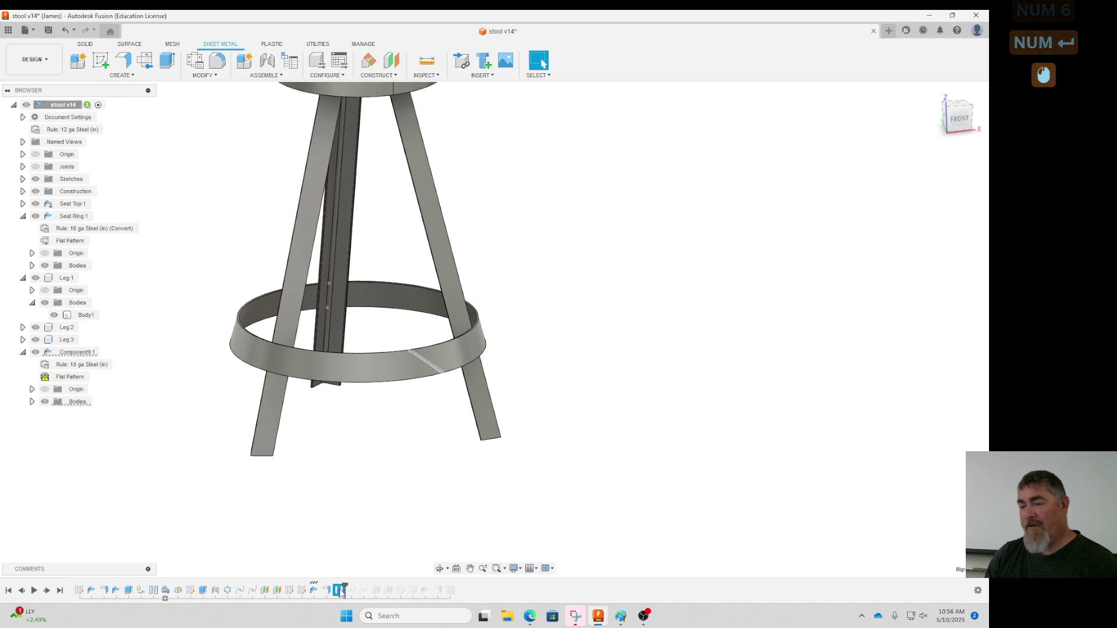
left_click_drag(452, 370, 420, 377)
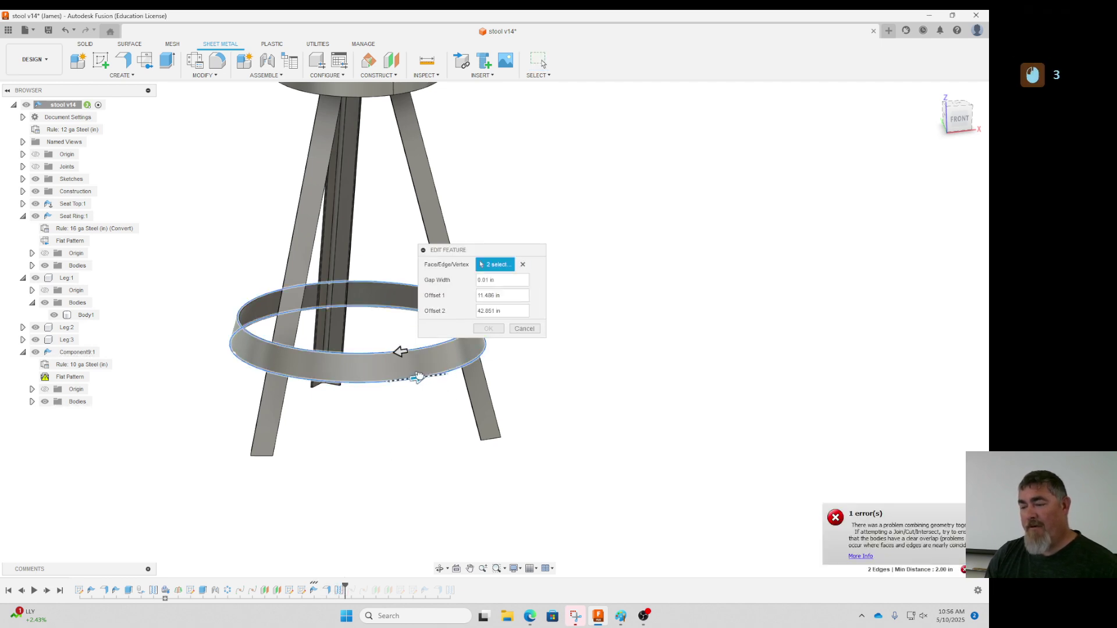
double_click(487, 328)
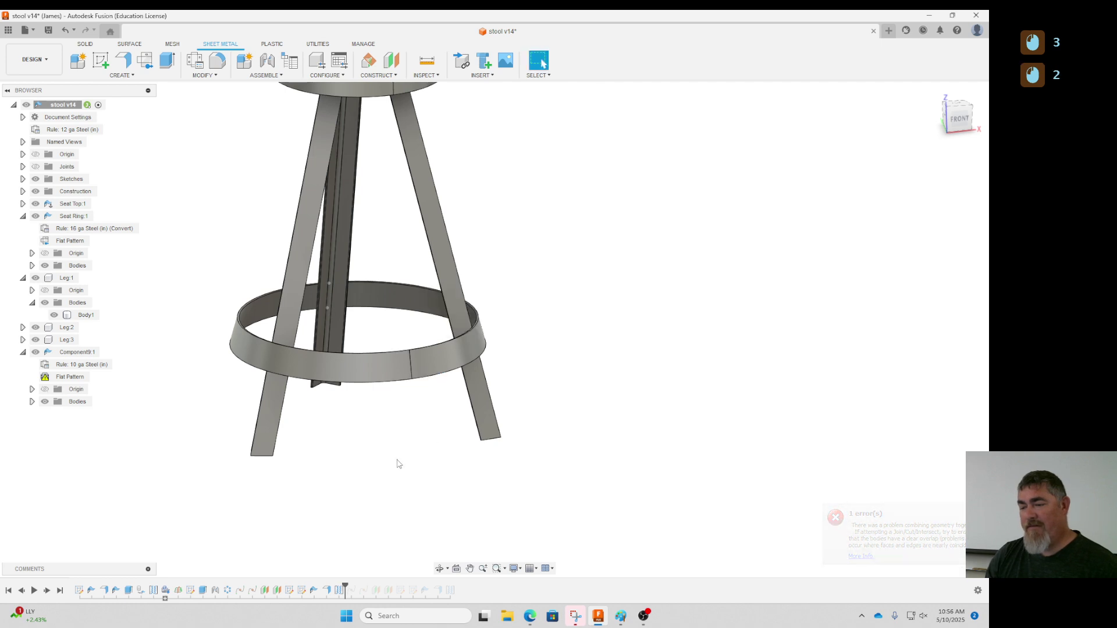
Check the narrower footrest ring's updated flat pattern, and return to a view of the whole stool.
double_click(71, 378)
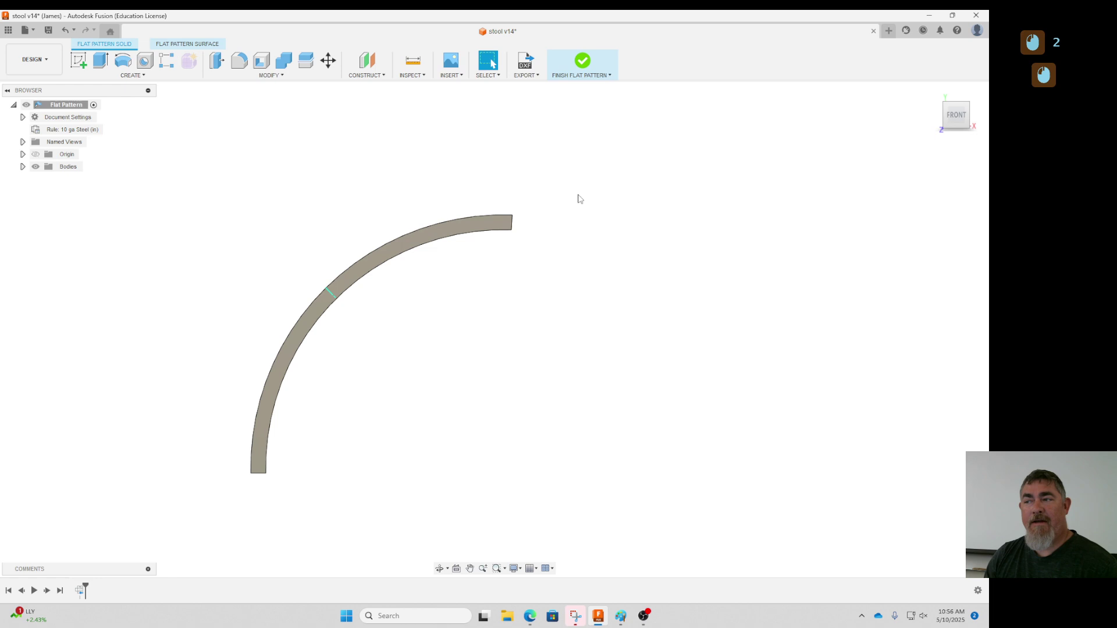
left_click(581, 60)
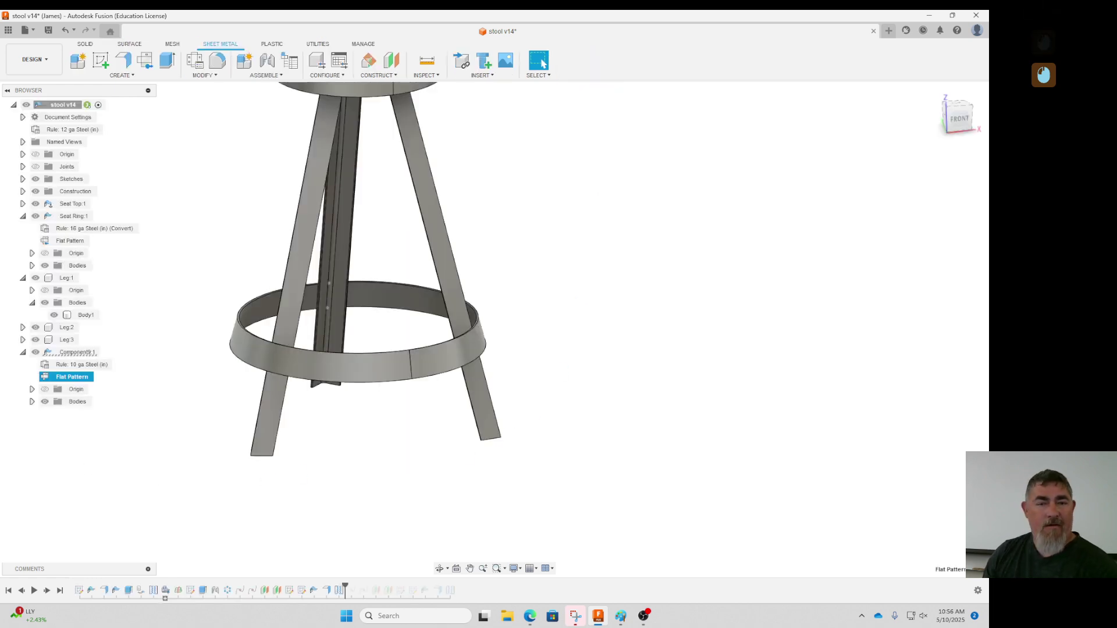
middle_click_drag(169, 310, 278, 410)
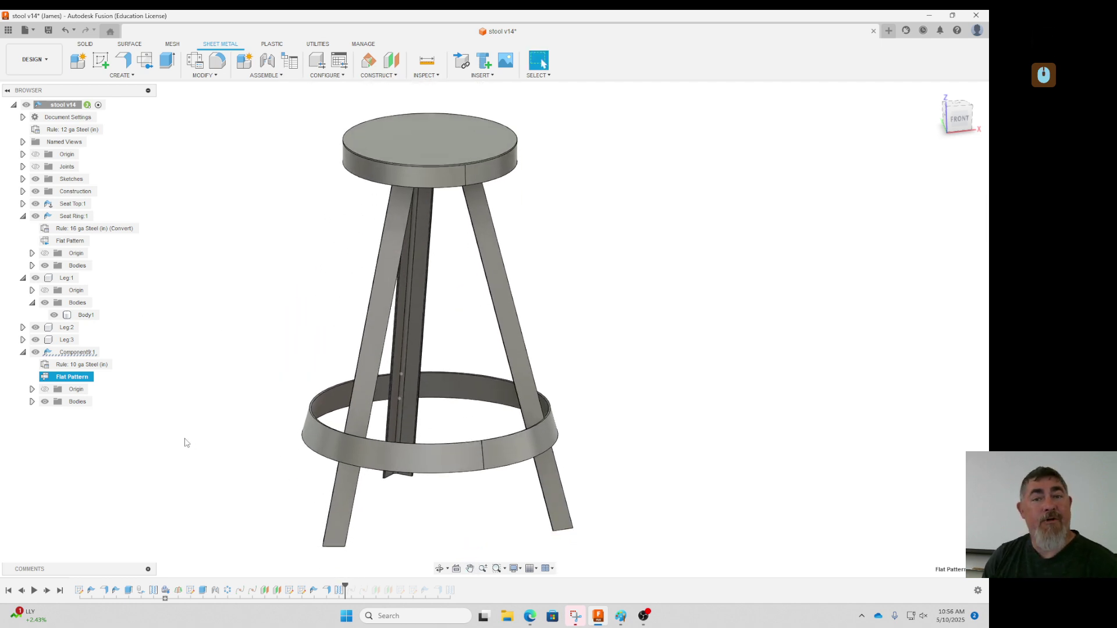